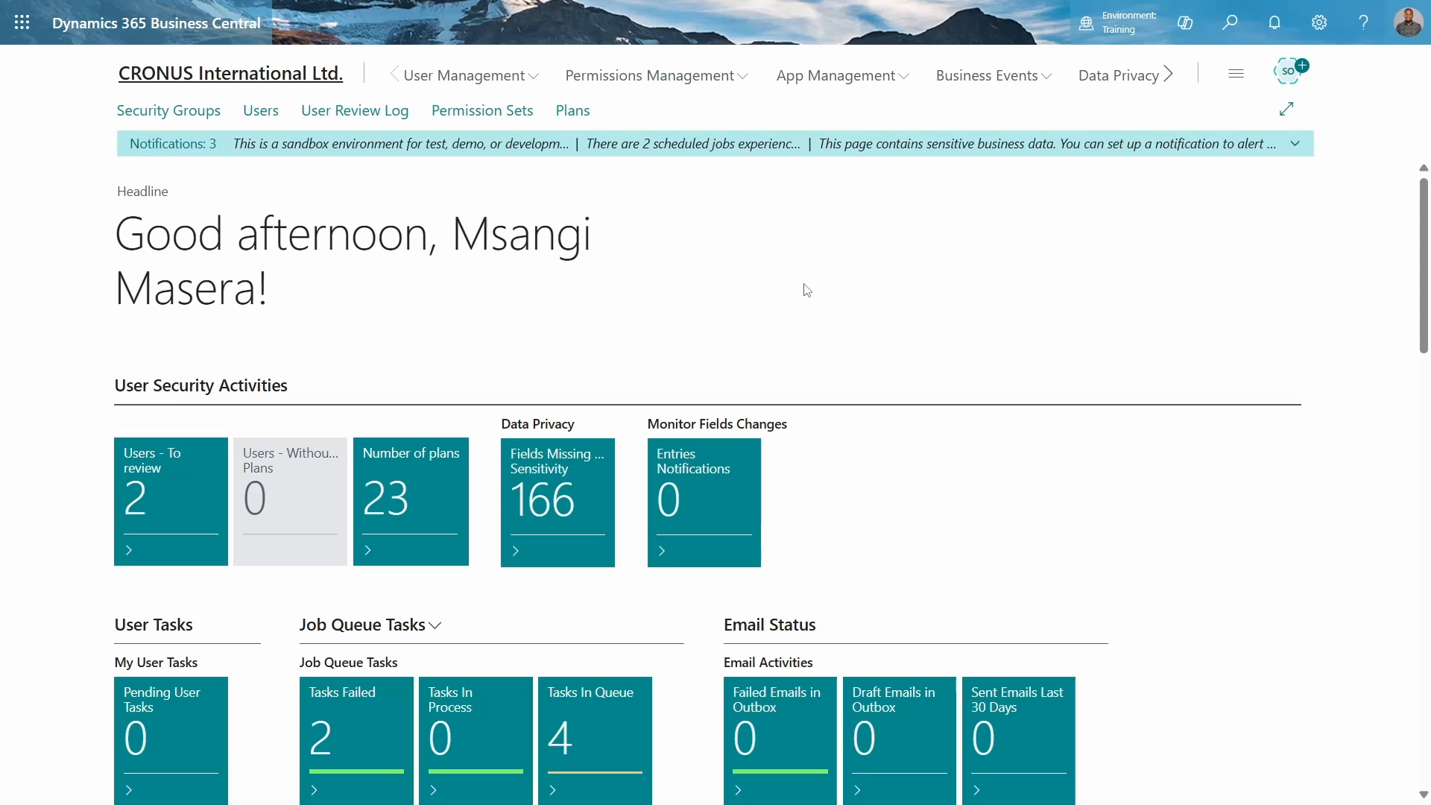
Open the Help & Support page and review its troubleshooting options, then close the Help pane
mouse_move(1365, 20)
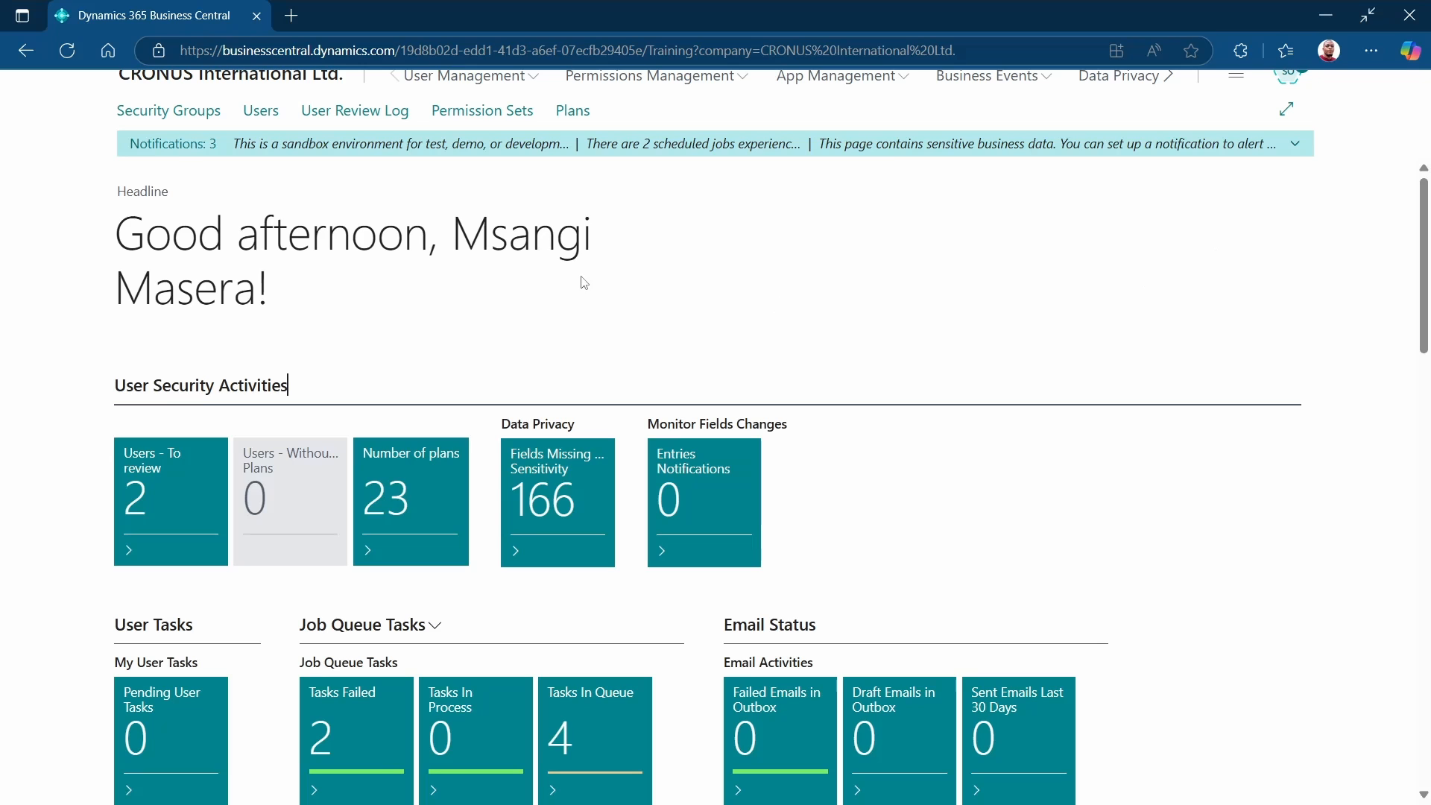
scroll(472, 298, down, 5)
scroll(471, 296, up, 5)
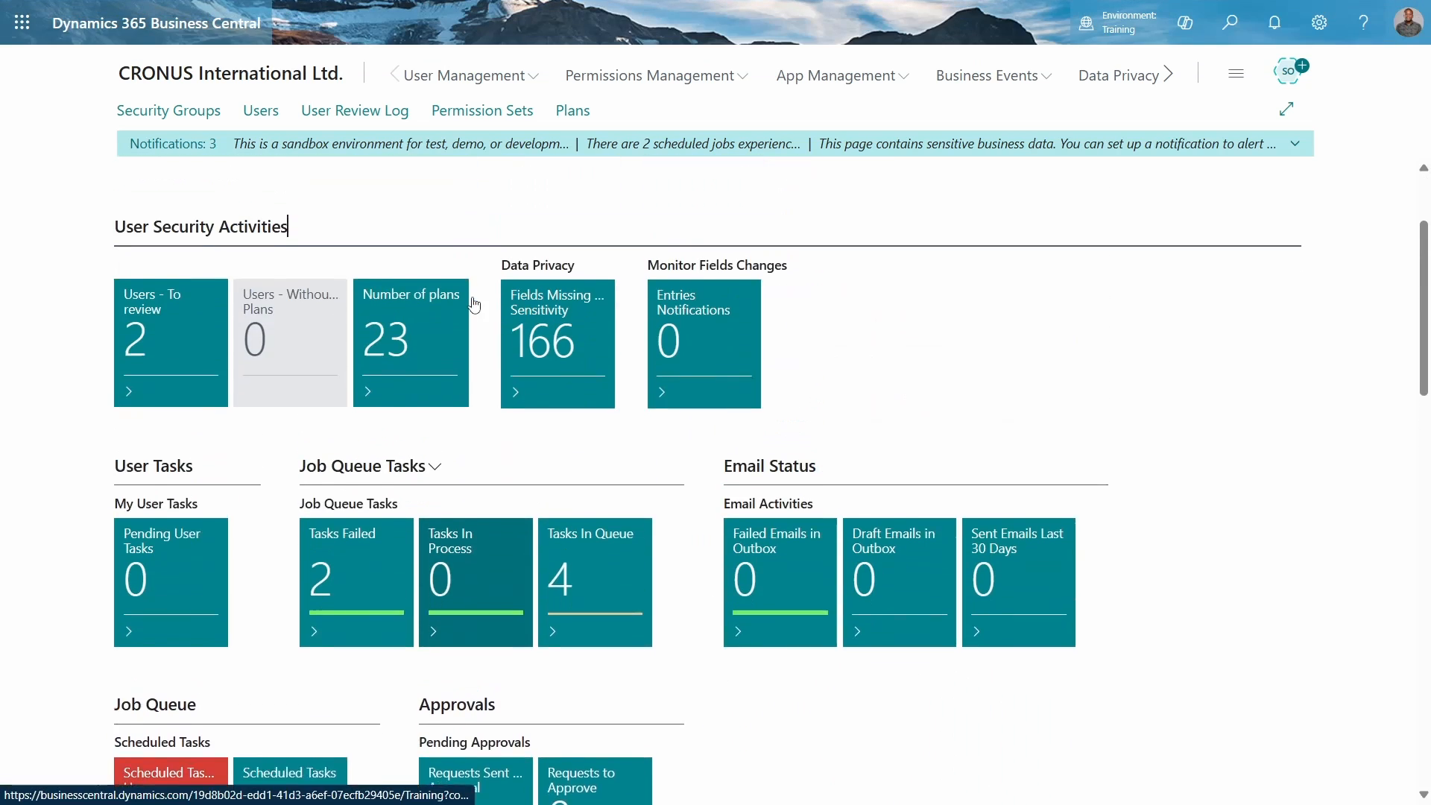
click(1363, 23)
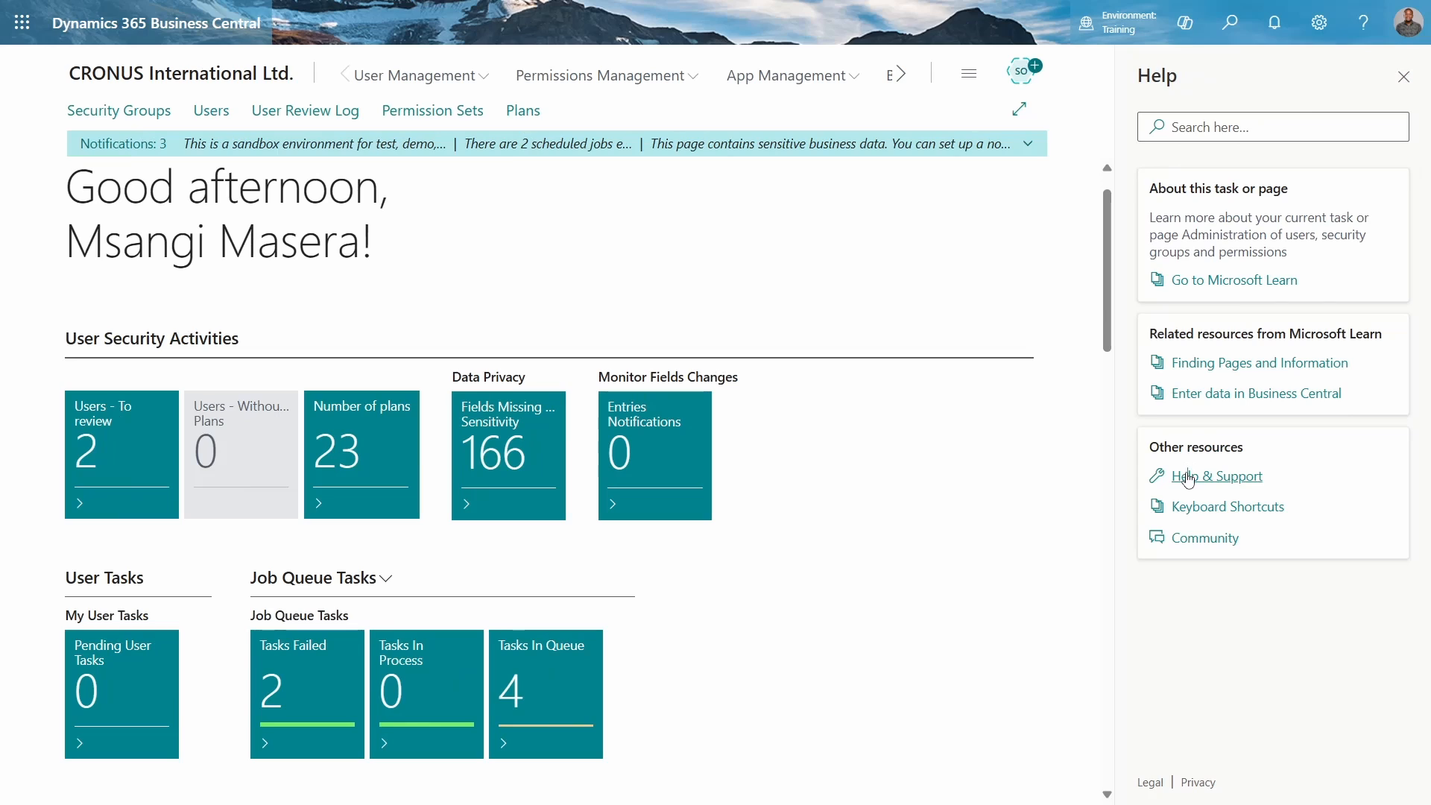
click(1192, 474)
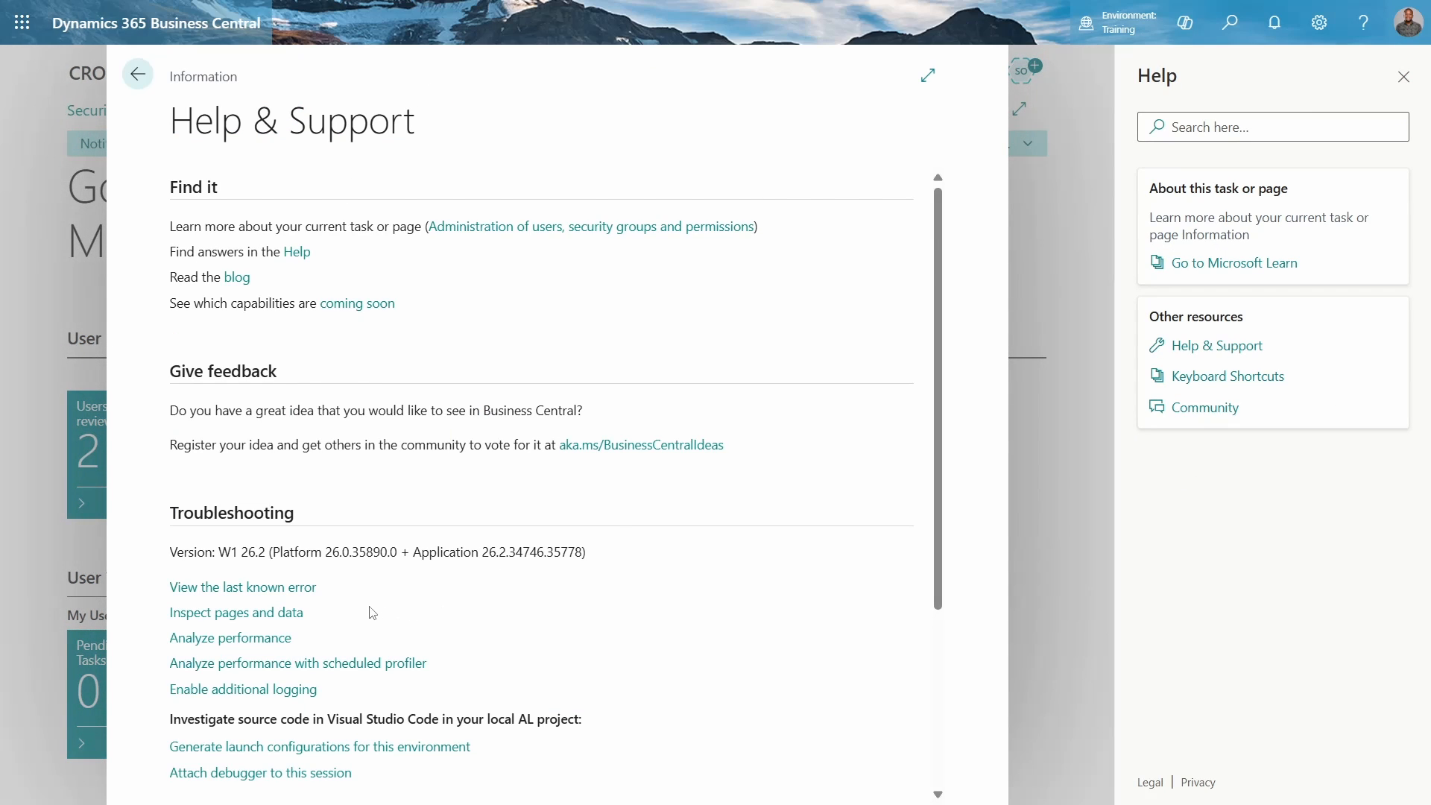
scroll(369, 611, down, 3)
scroll(373, 613, up, 1)
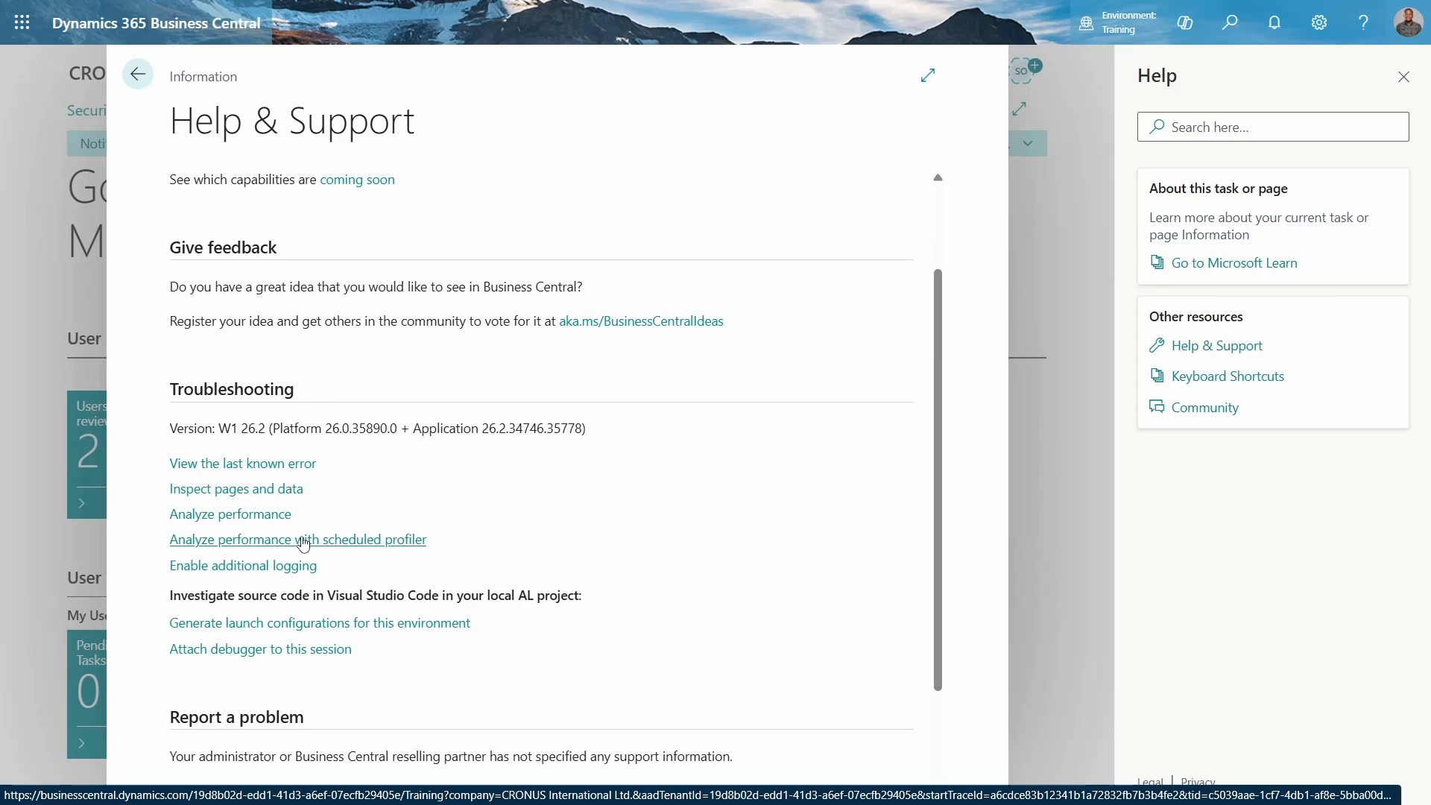
click(138, 75)
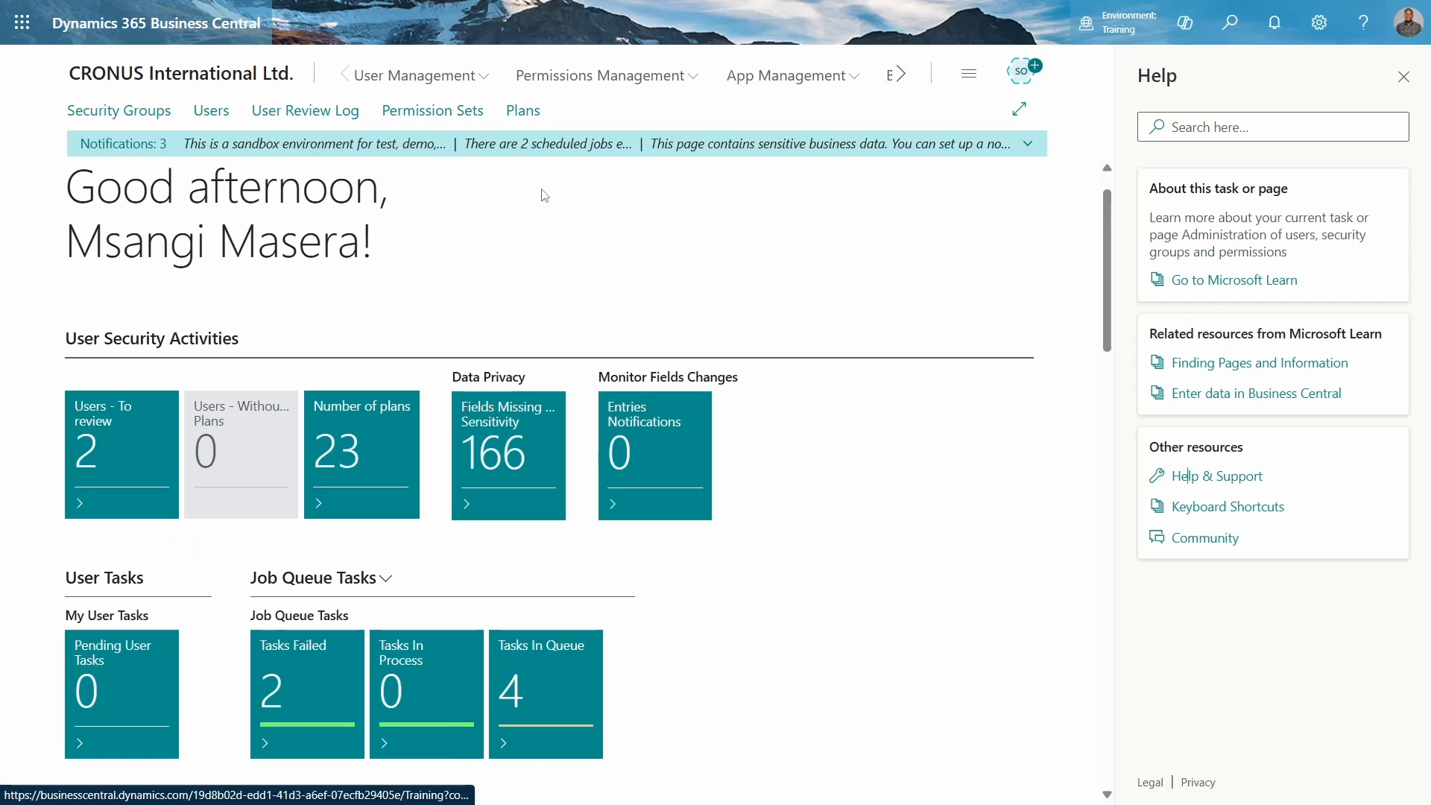
click(1403, 76)
Open the Performance Profiler, clear its previous recording and start a new profiling session
click(1249, 44)
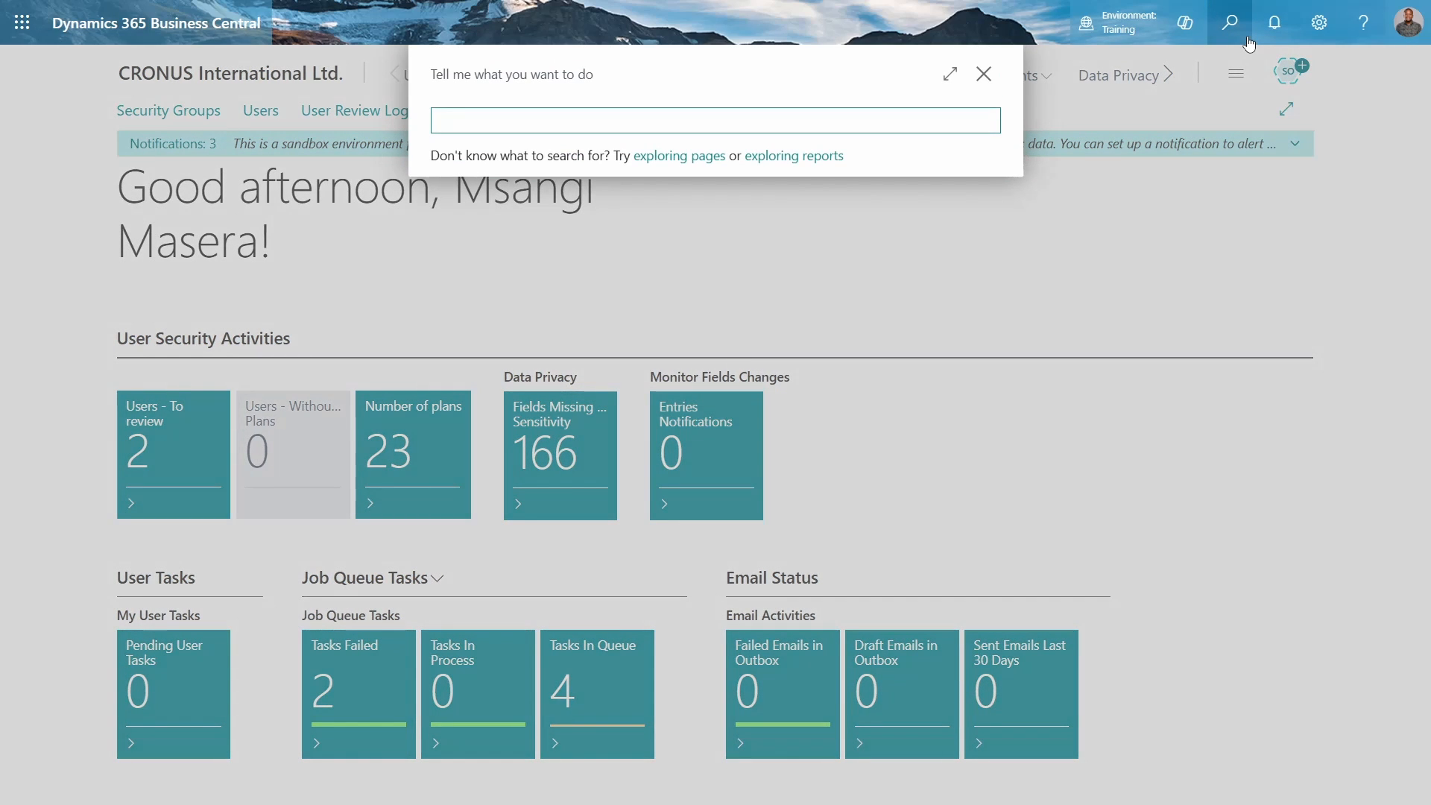
text(perform)
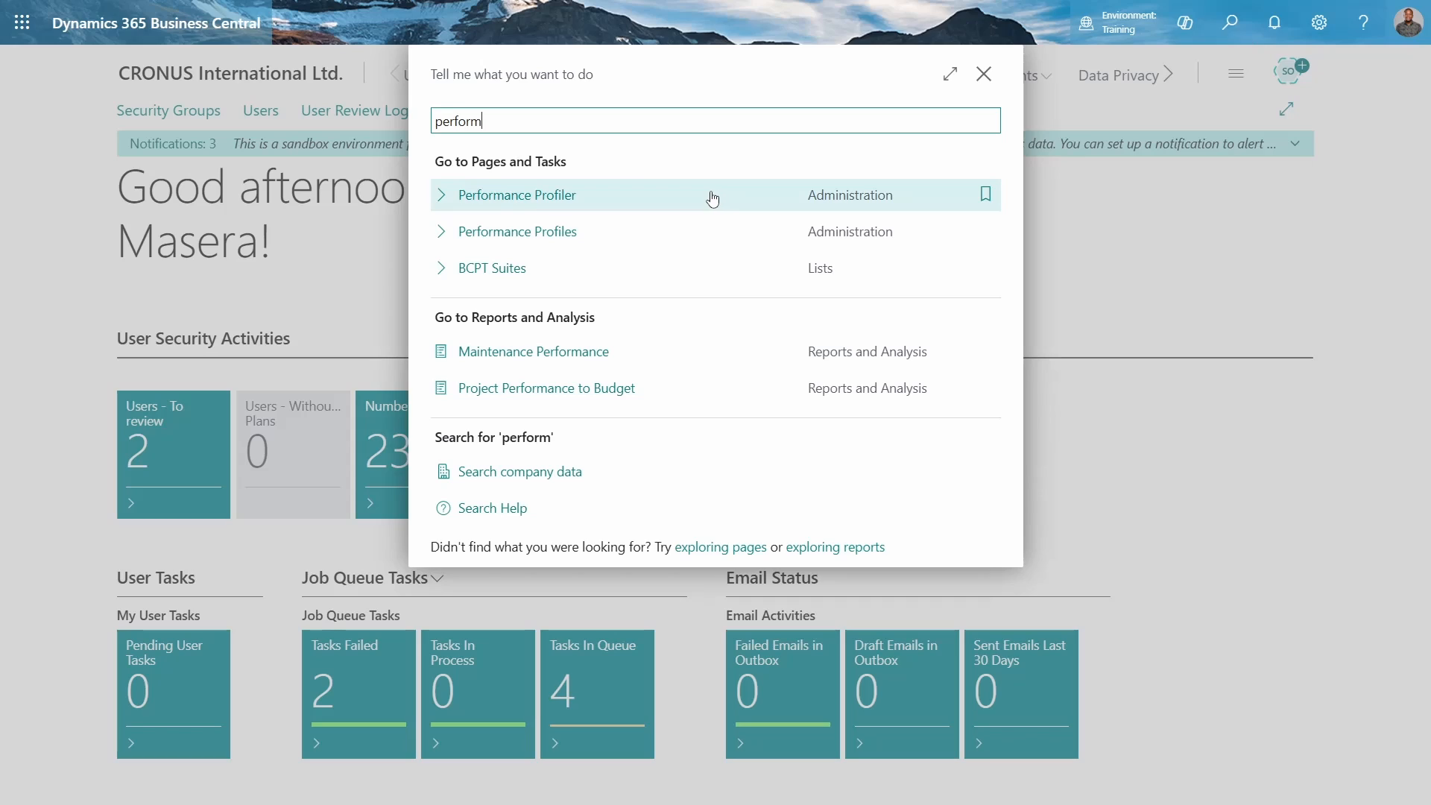
click(373, 252)
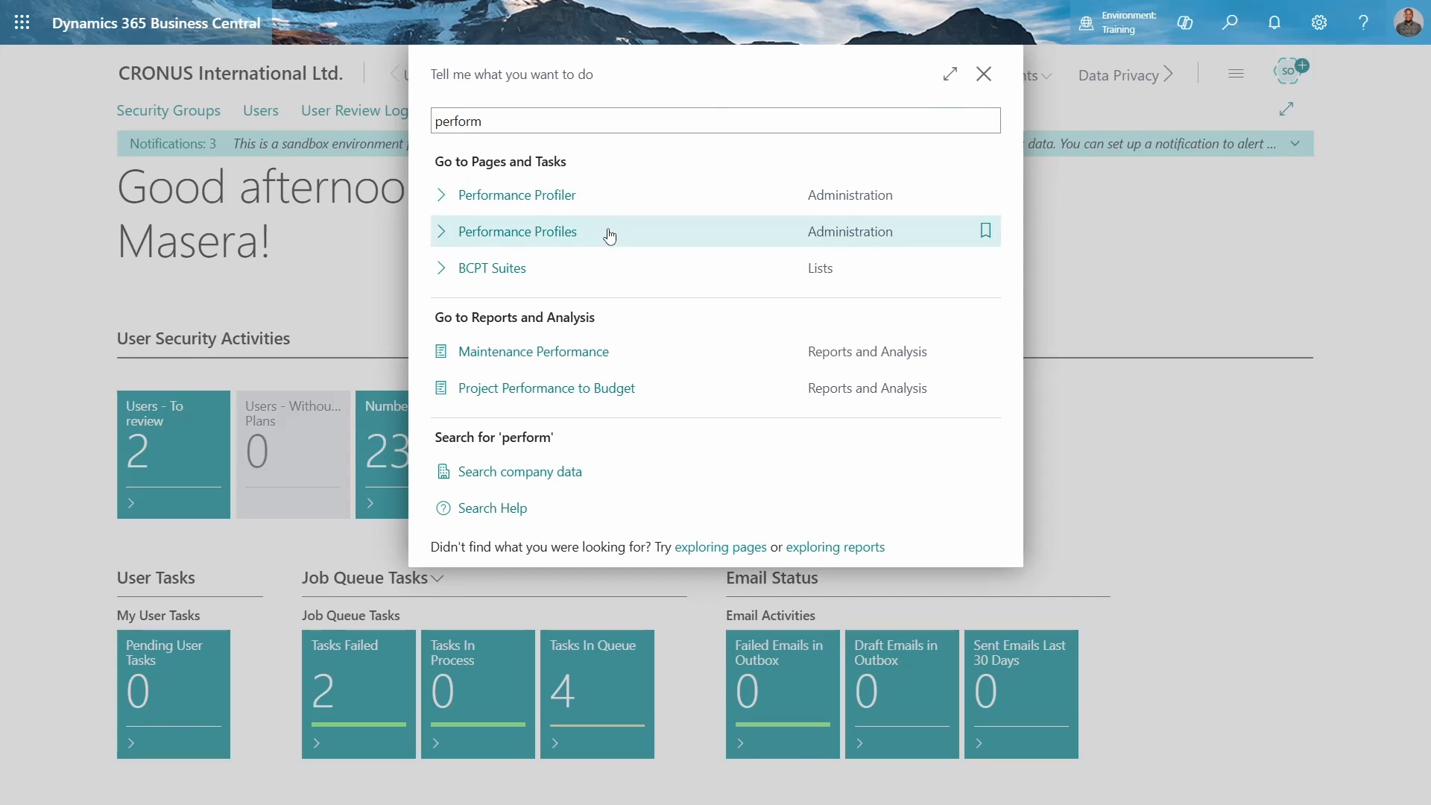
click(538, 200)
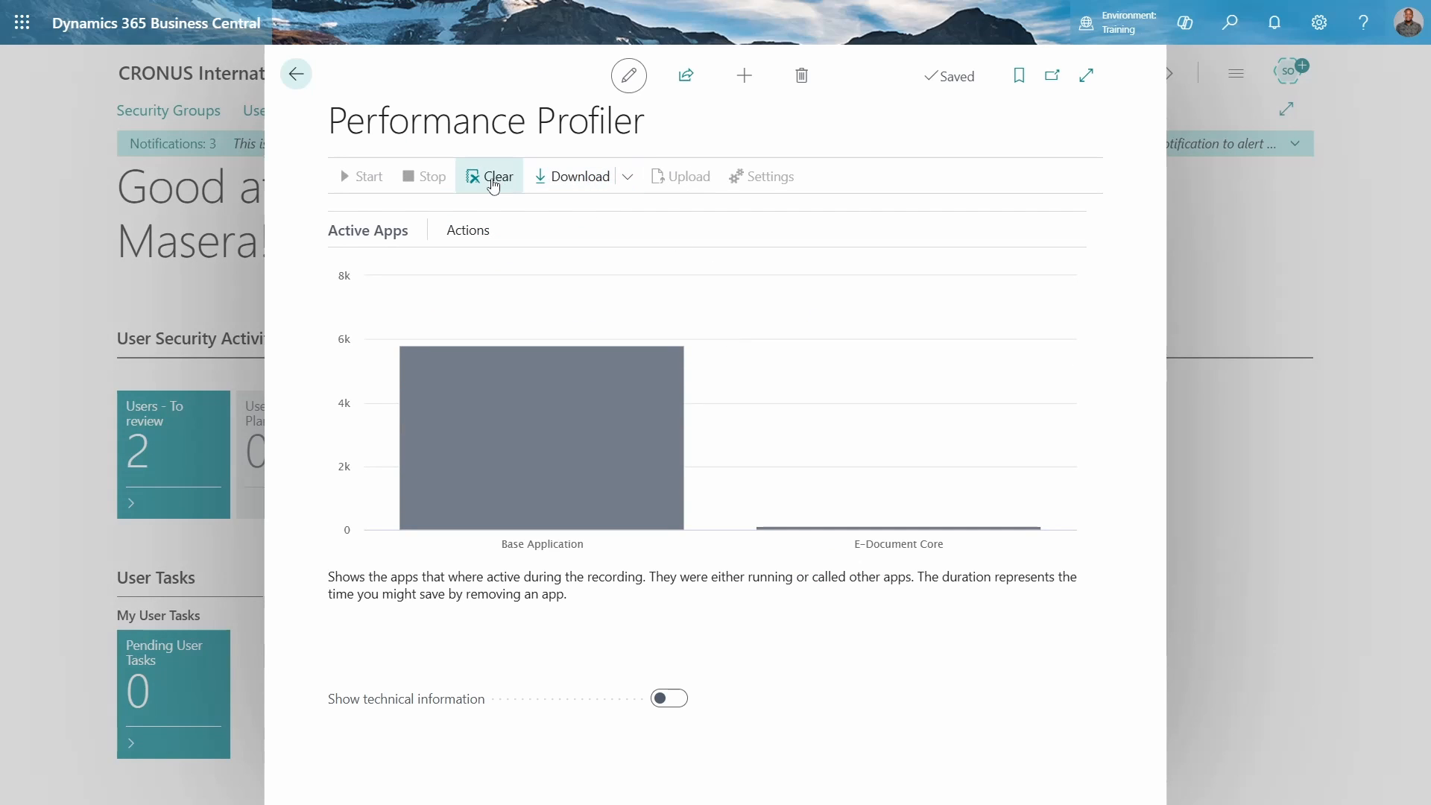
click(489, 177)
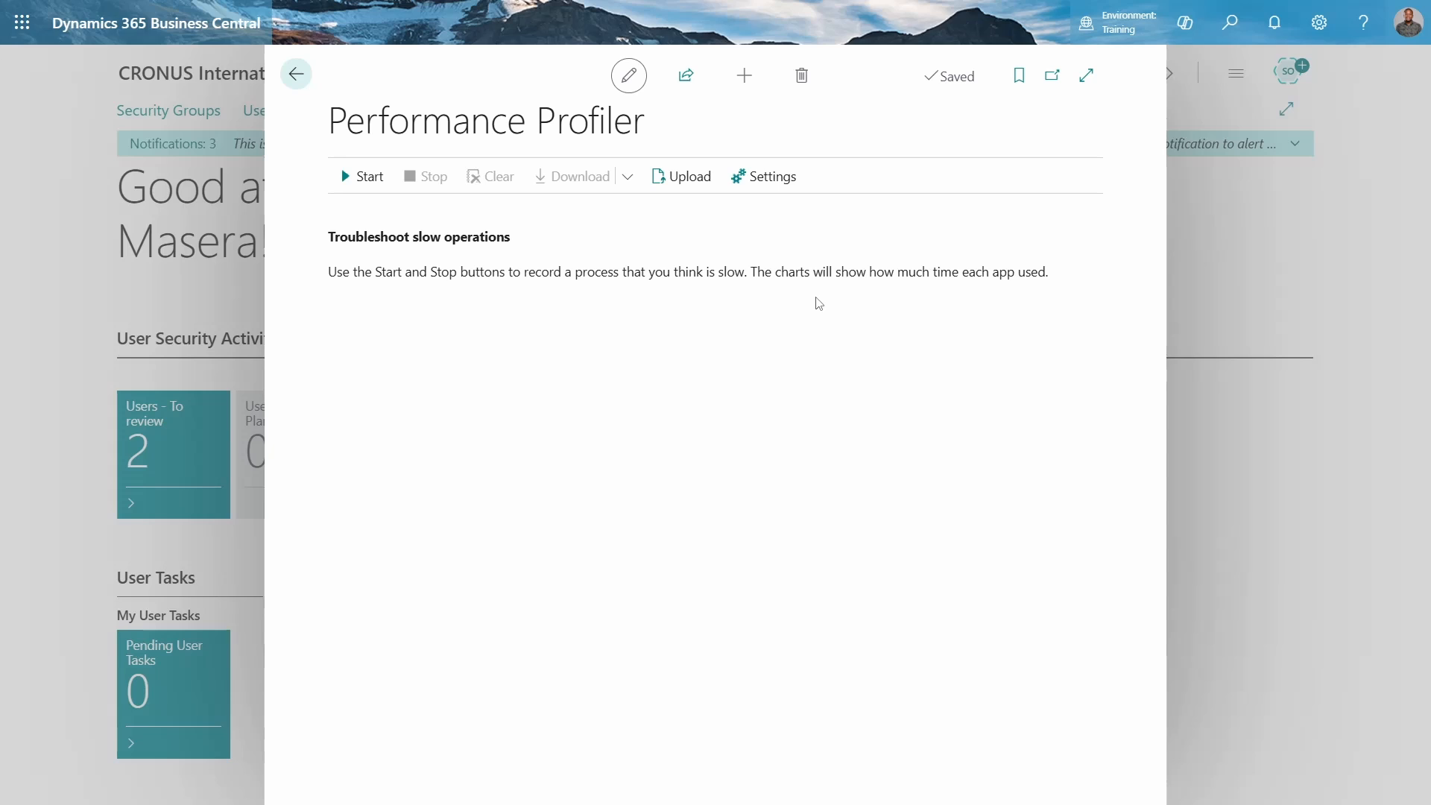
click(362, 177)
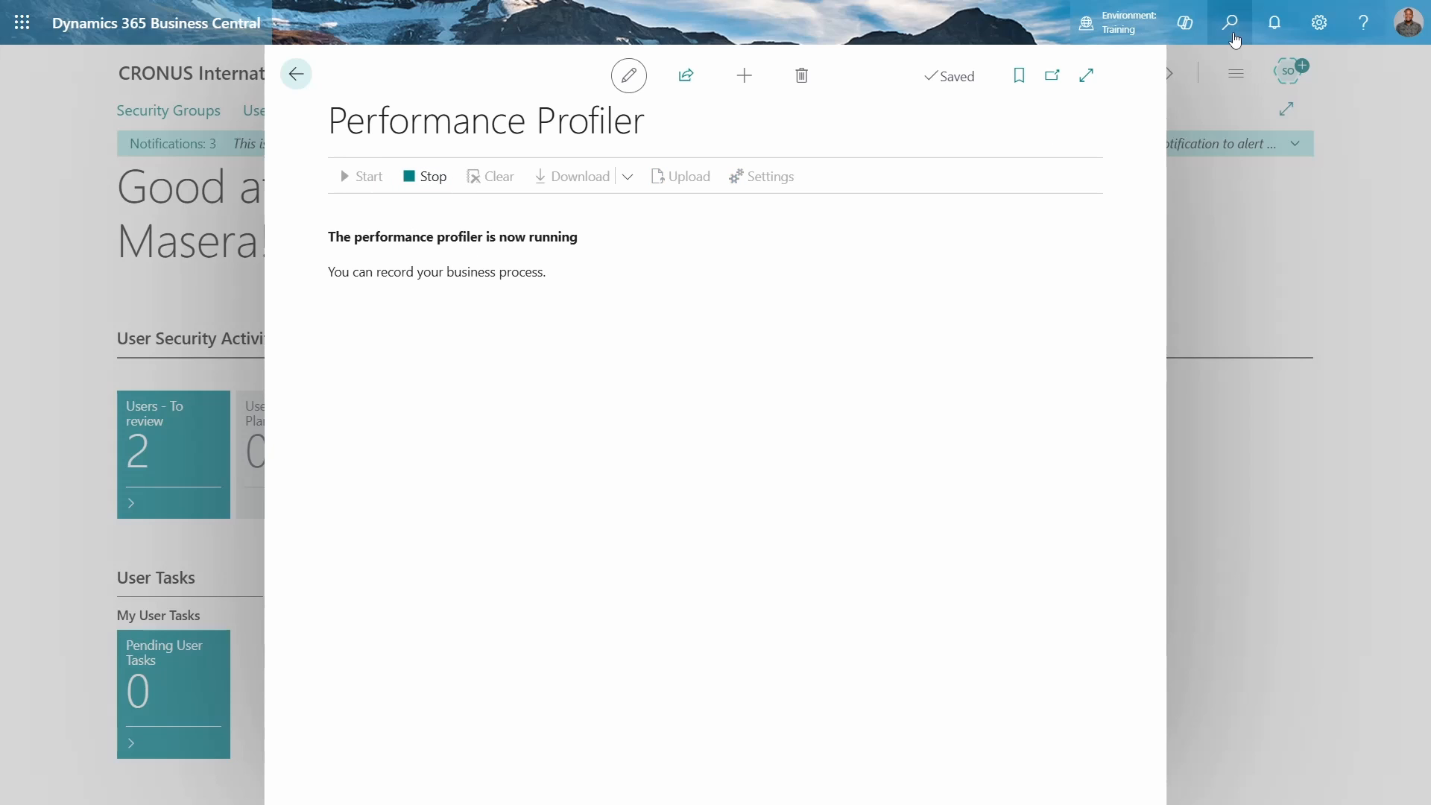
Open Sales Quotes and create a new quote for customer 30000, School of Fine Art
click(1233, 36)
text(sales or)
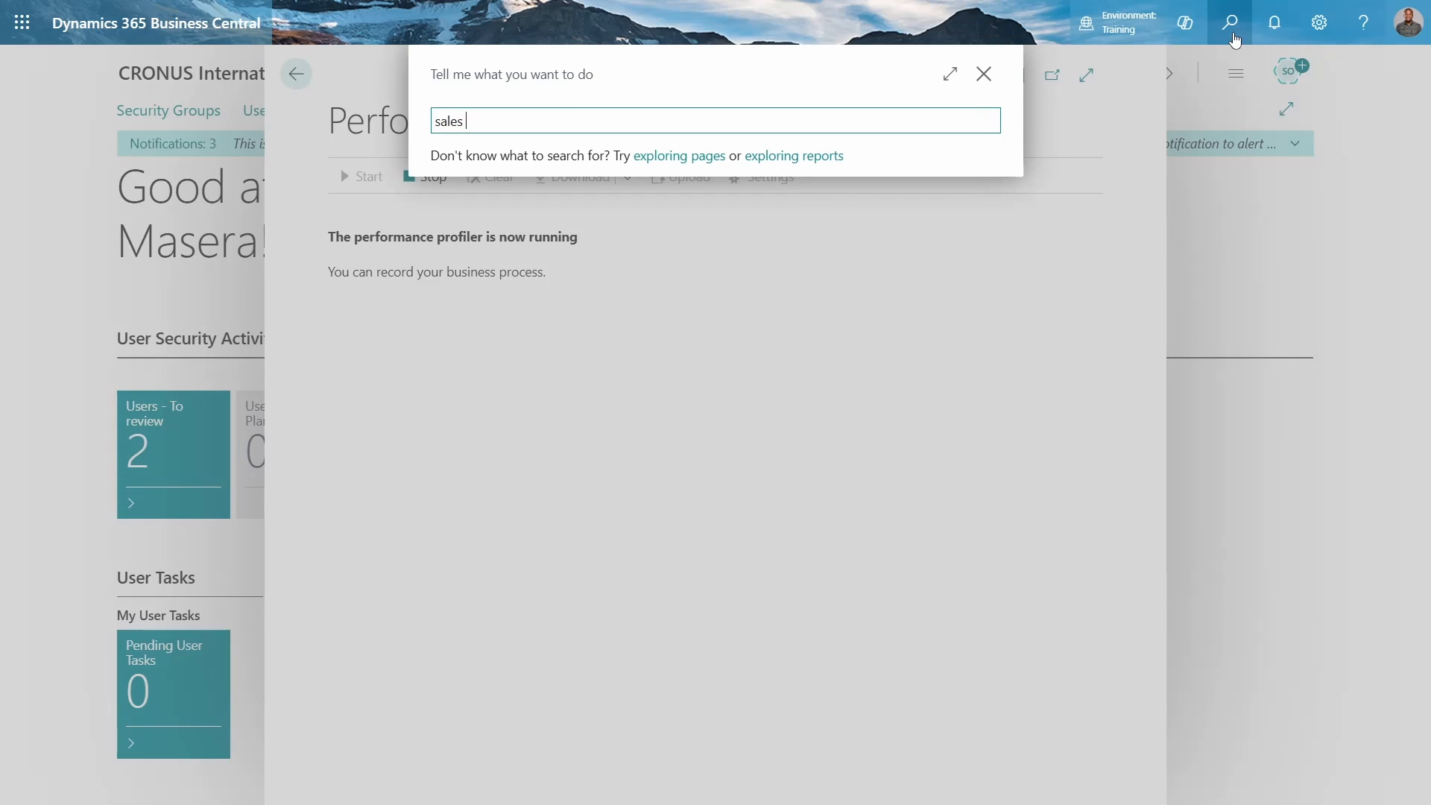
key(BackSpace)
key(BackSpace)
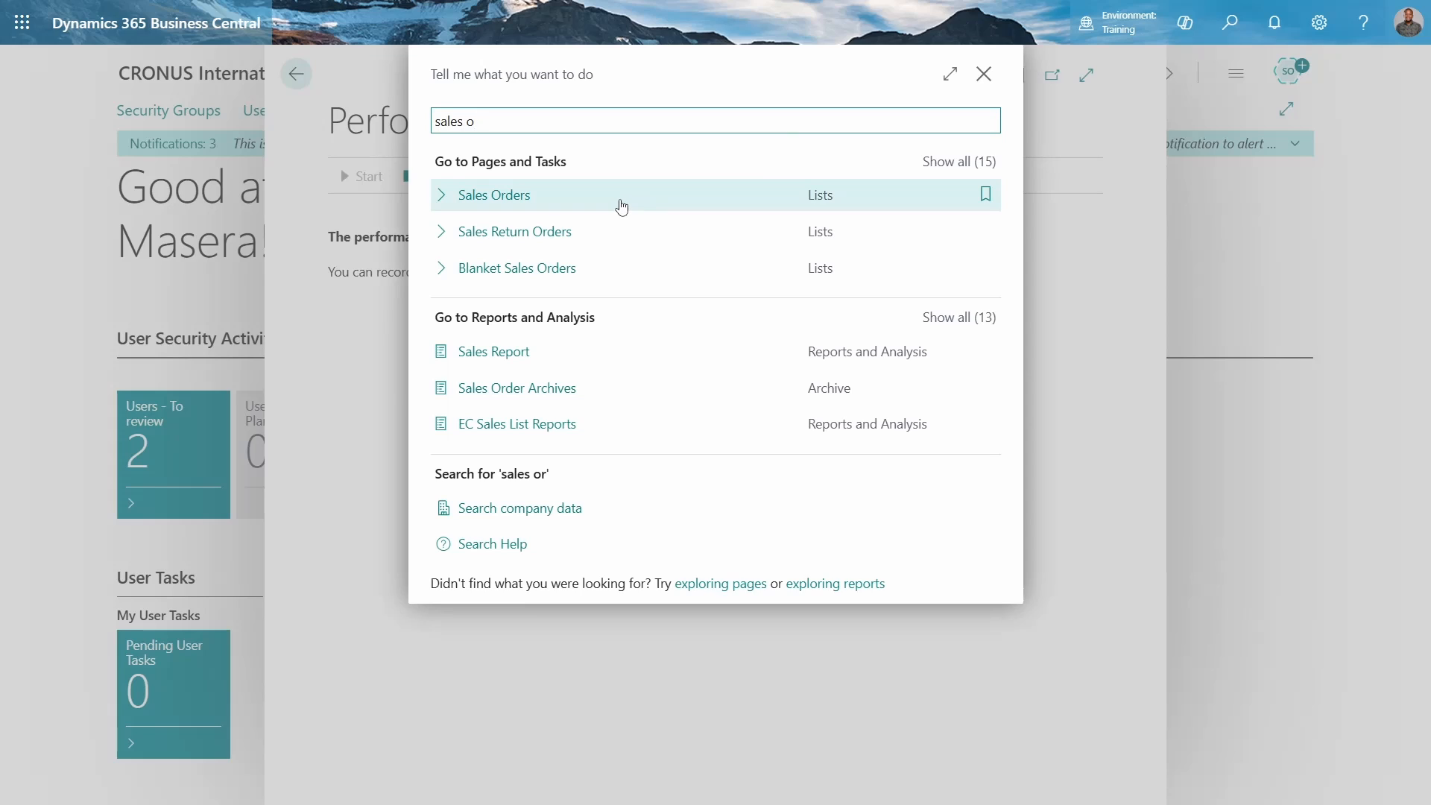
text(qu)
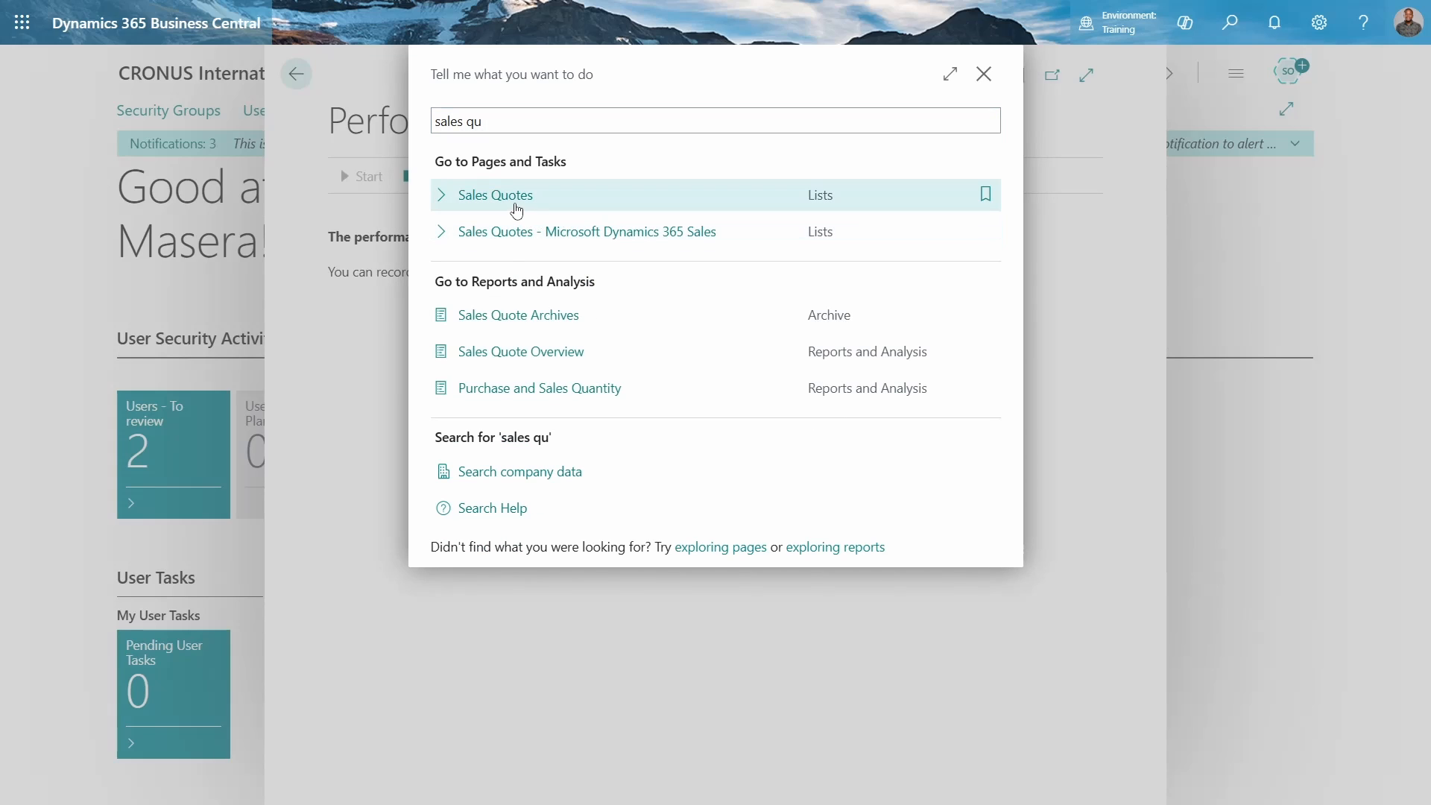
click(517, 211)
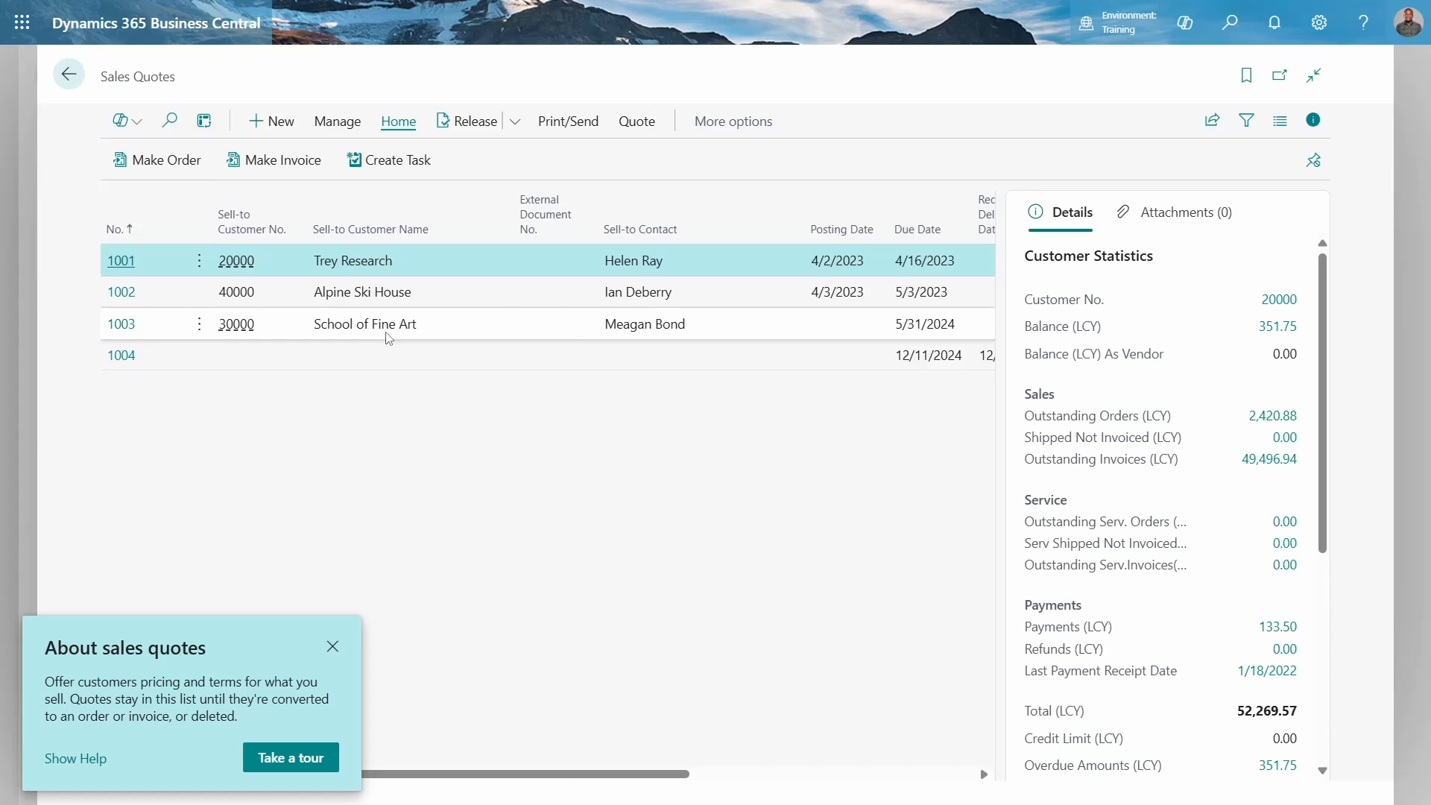
key(alt+n)
click(500, 296)
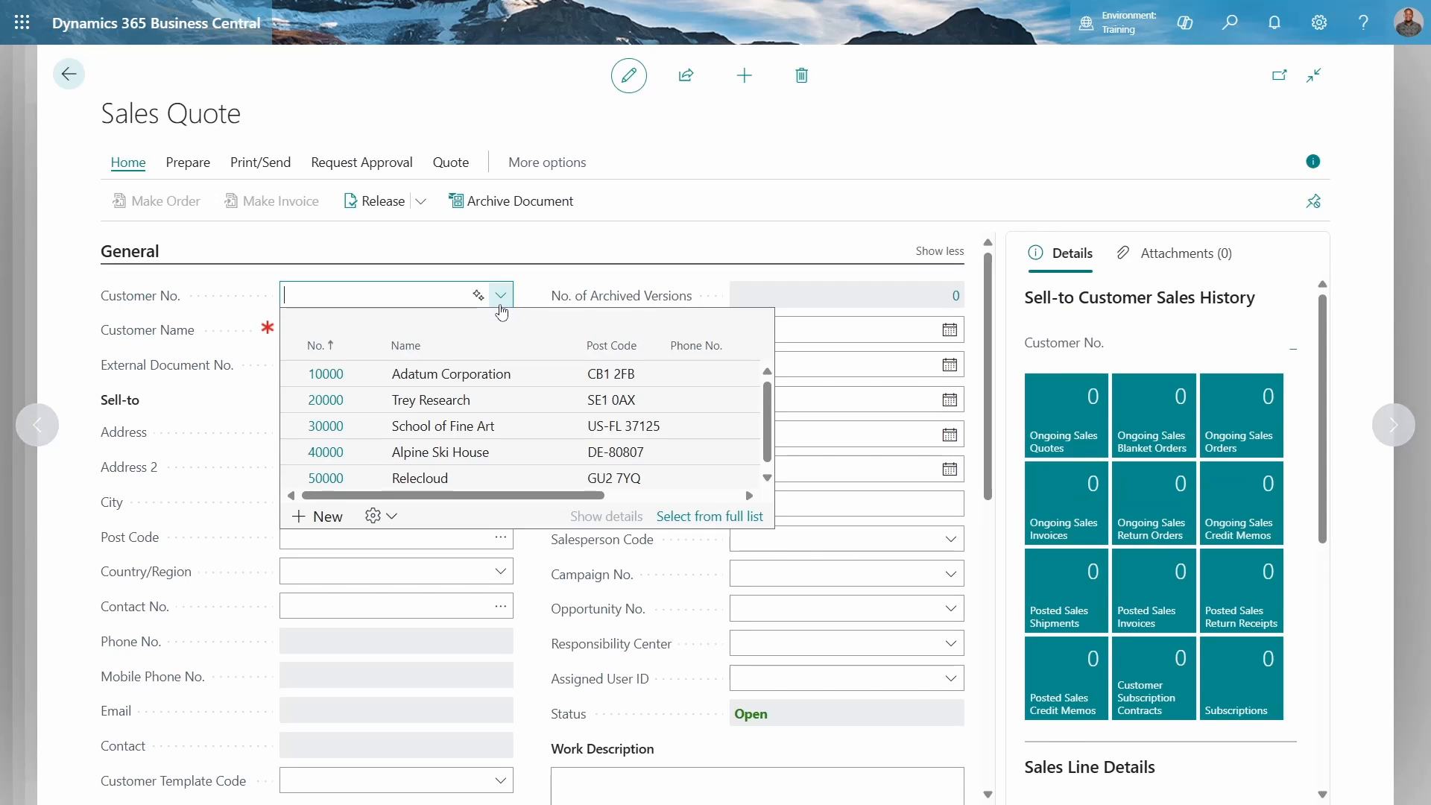
click(325, 419)
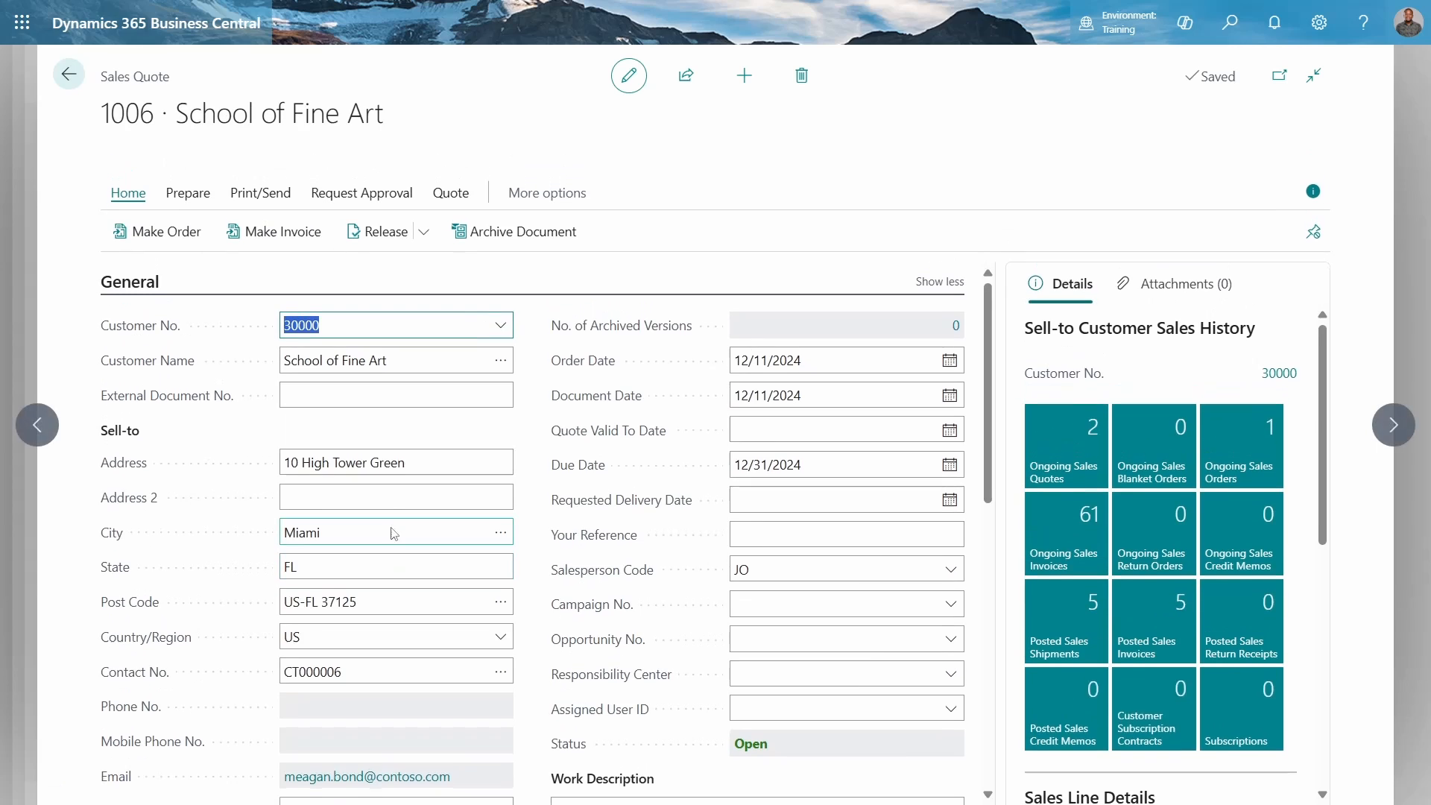
Add a quote line for item 1906-S ATHENS Mobile Pedestal with a quantity of 3
scroll(394, 534, down, 10)
click(299, 358)
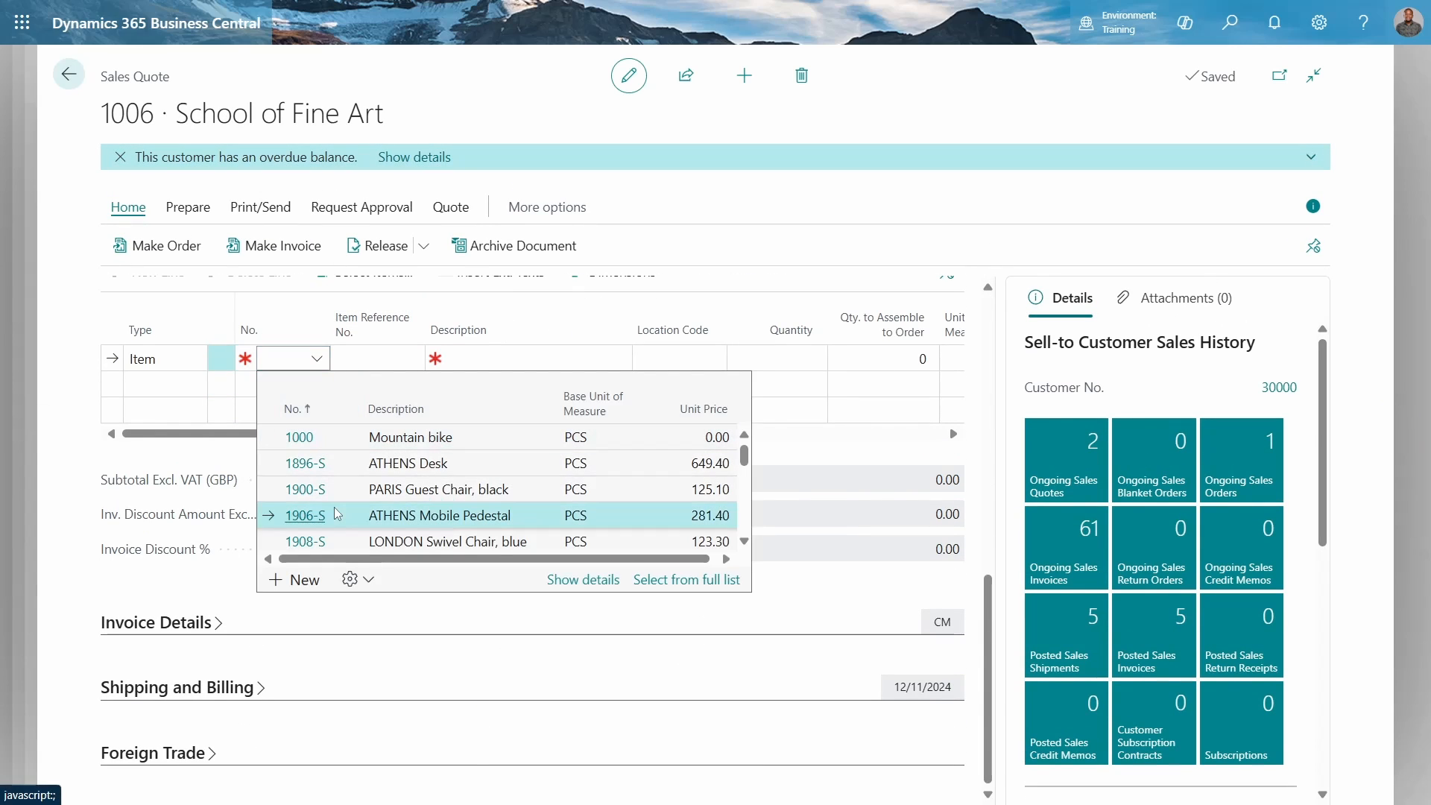
click(337, 515)
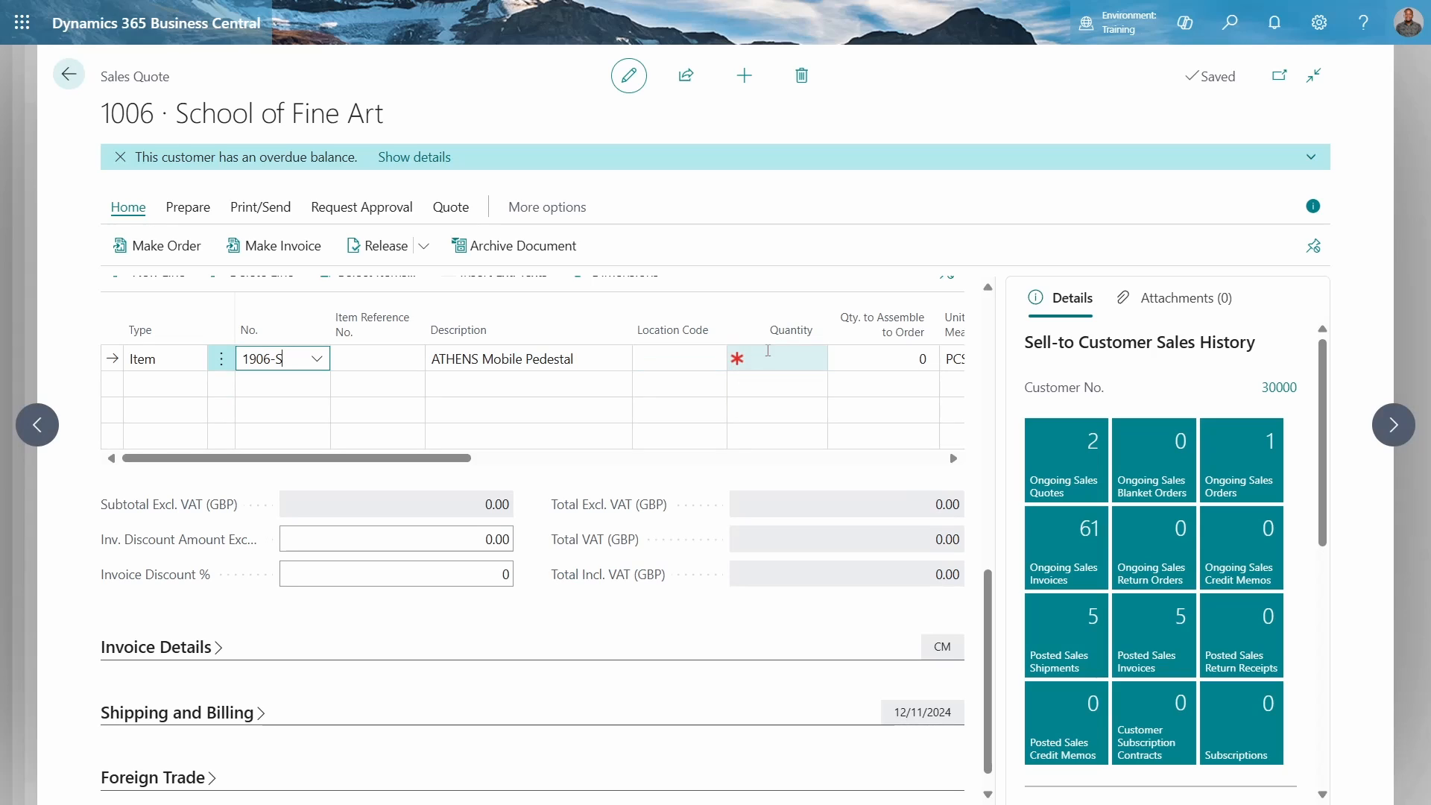
click(767, 354)
text(3)
key(Tab)
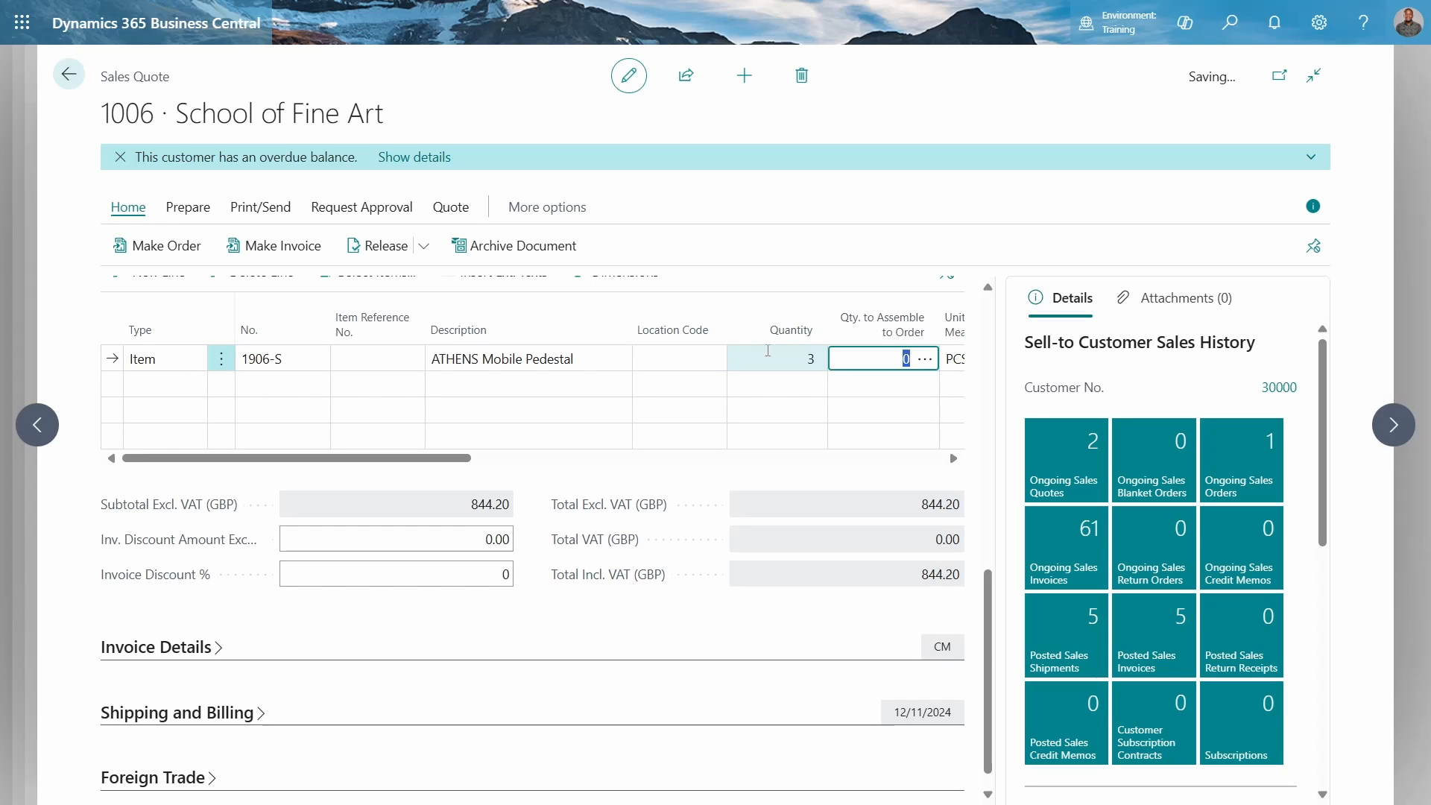
Add a second quote line for item 1900-S PARIS Guest Chair, black
click(160, 386)
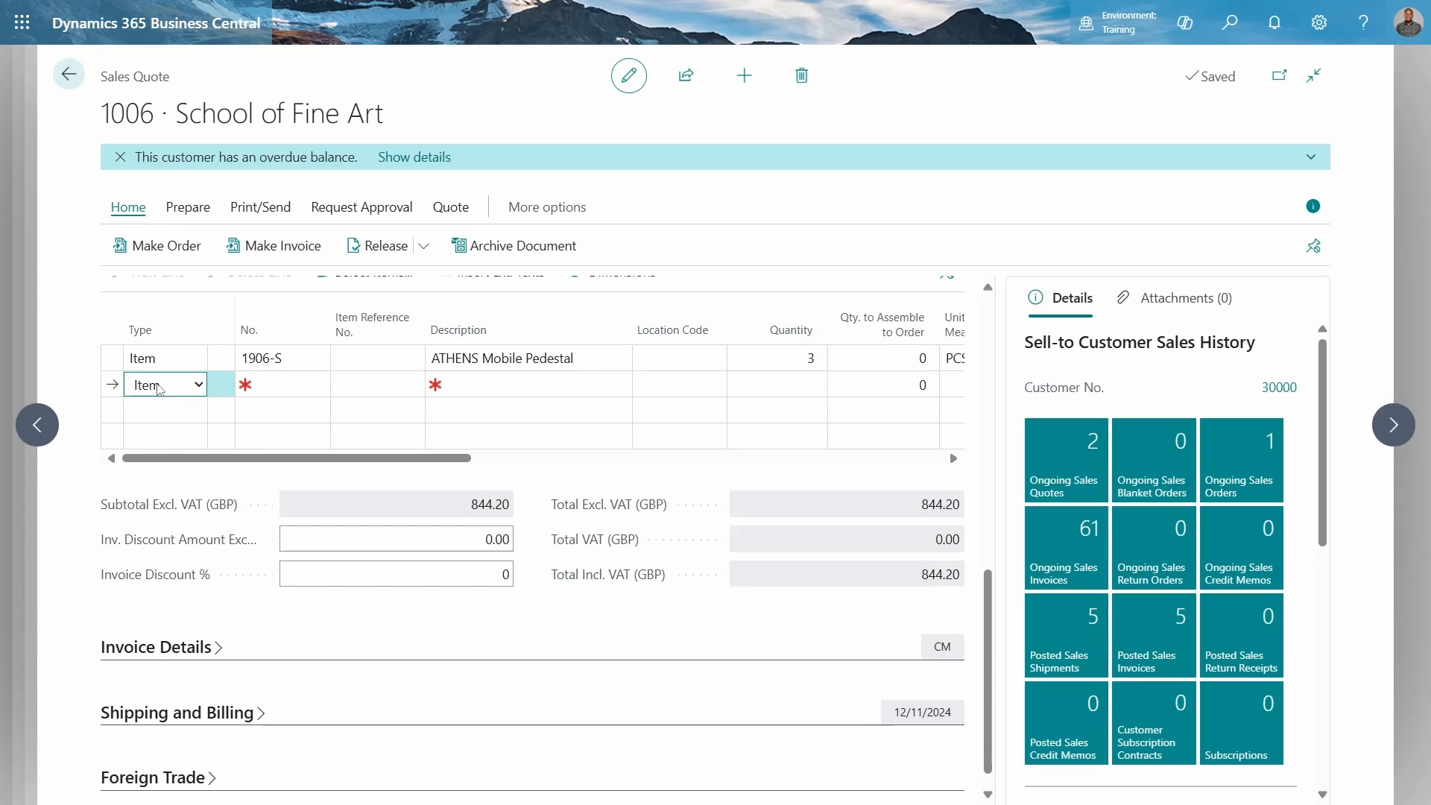
click(287, 384)
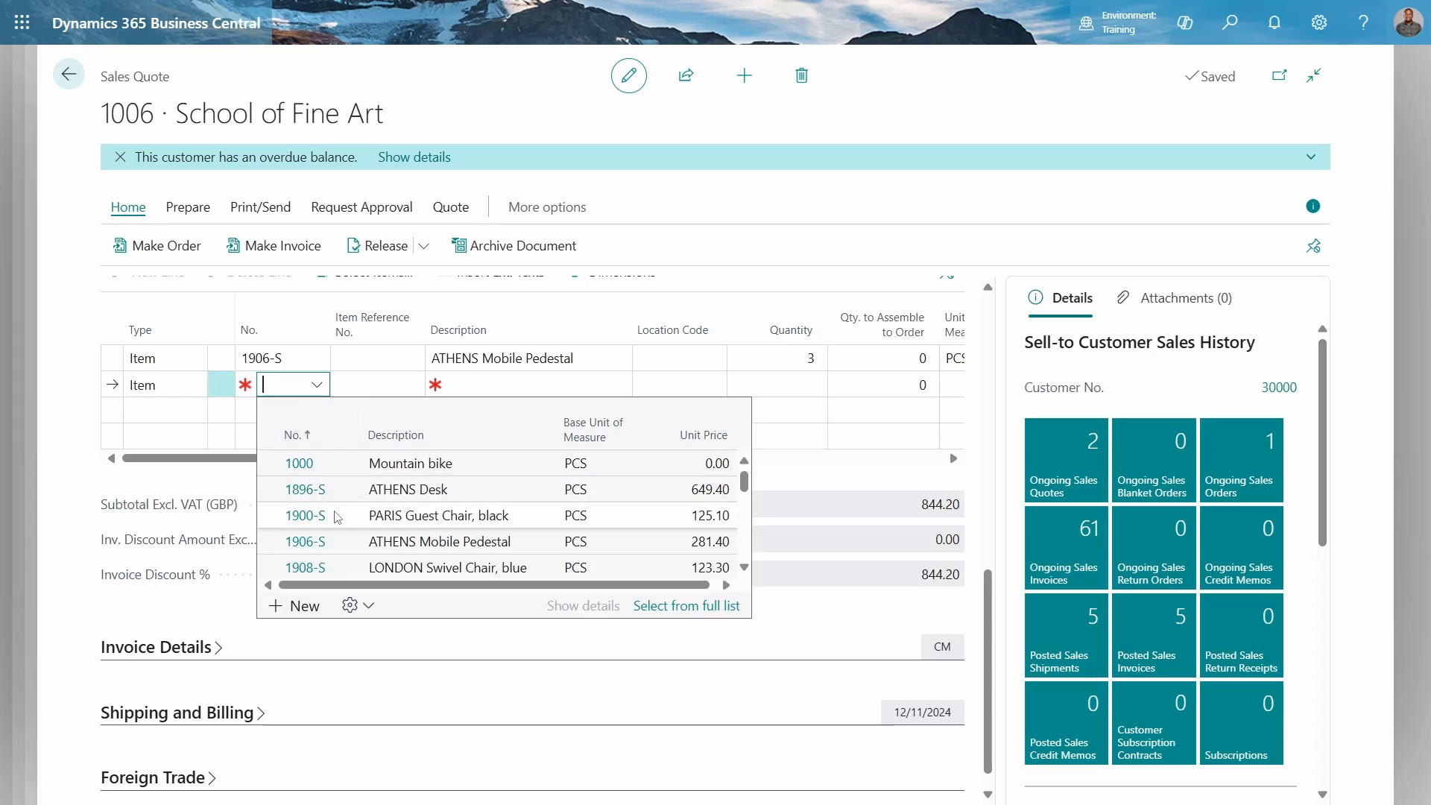
click(338, 516)
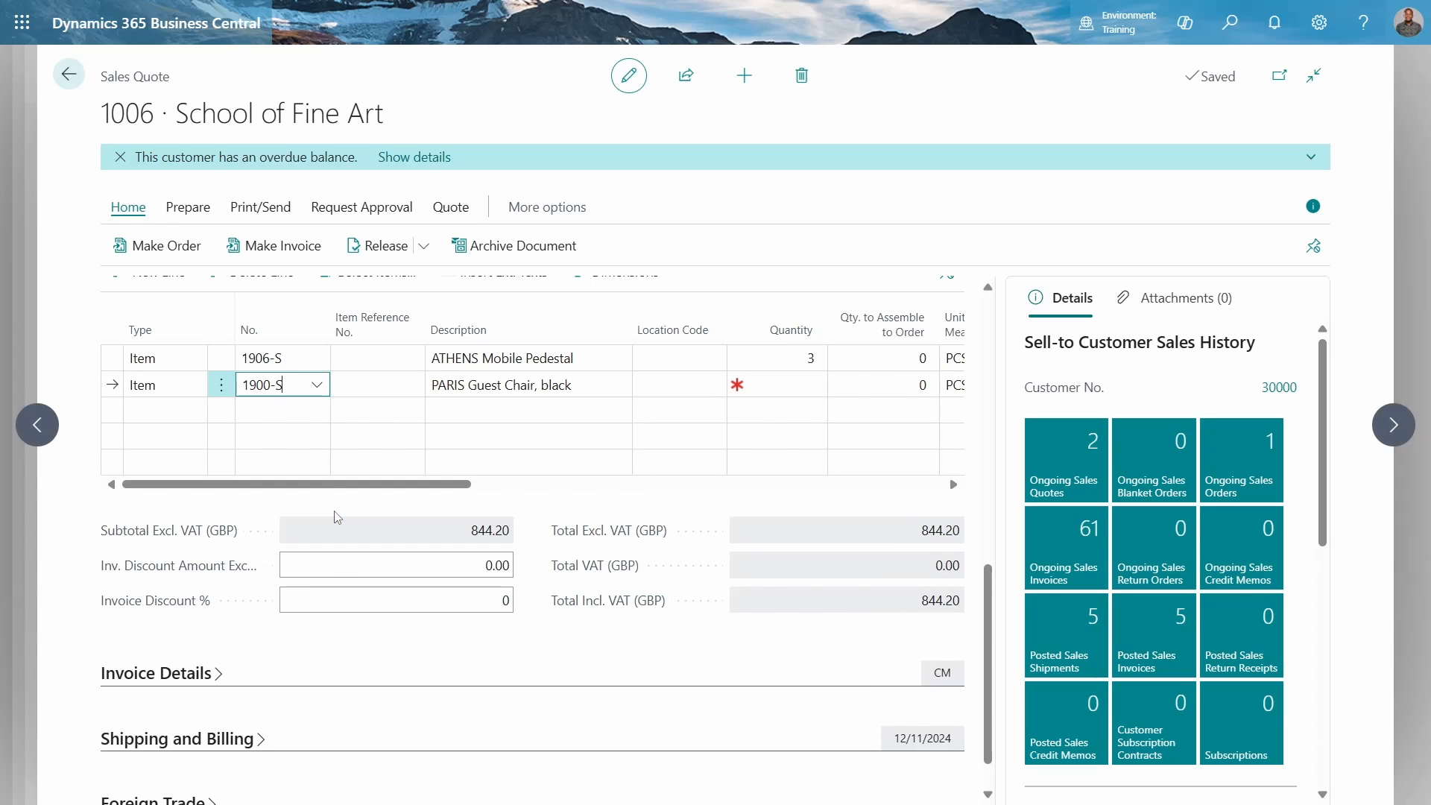
key(Tab)
key(Tab)
key(Tab)
key(Tab)
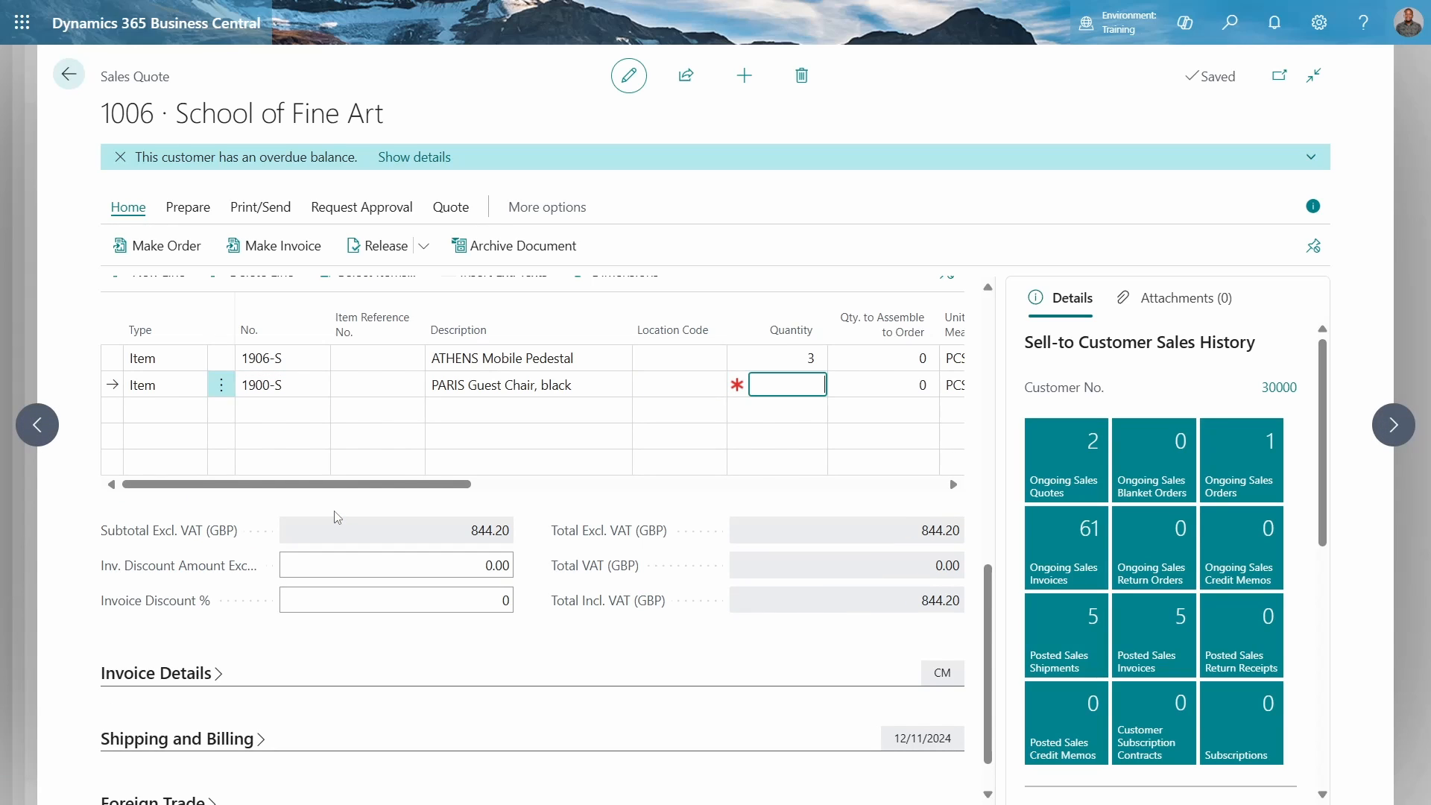
key(alt+Tab)
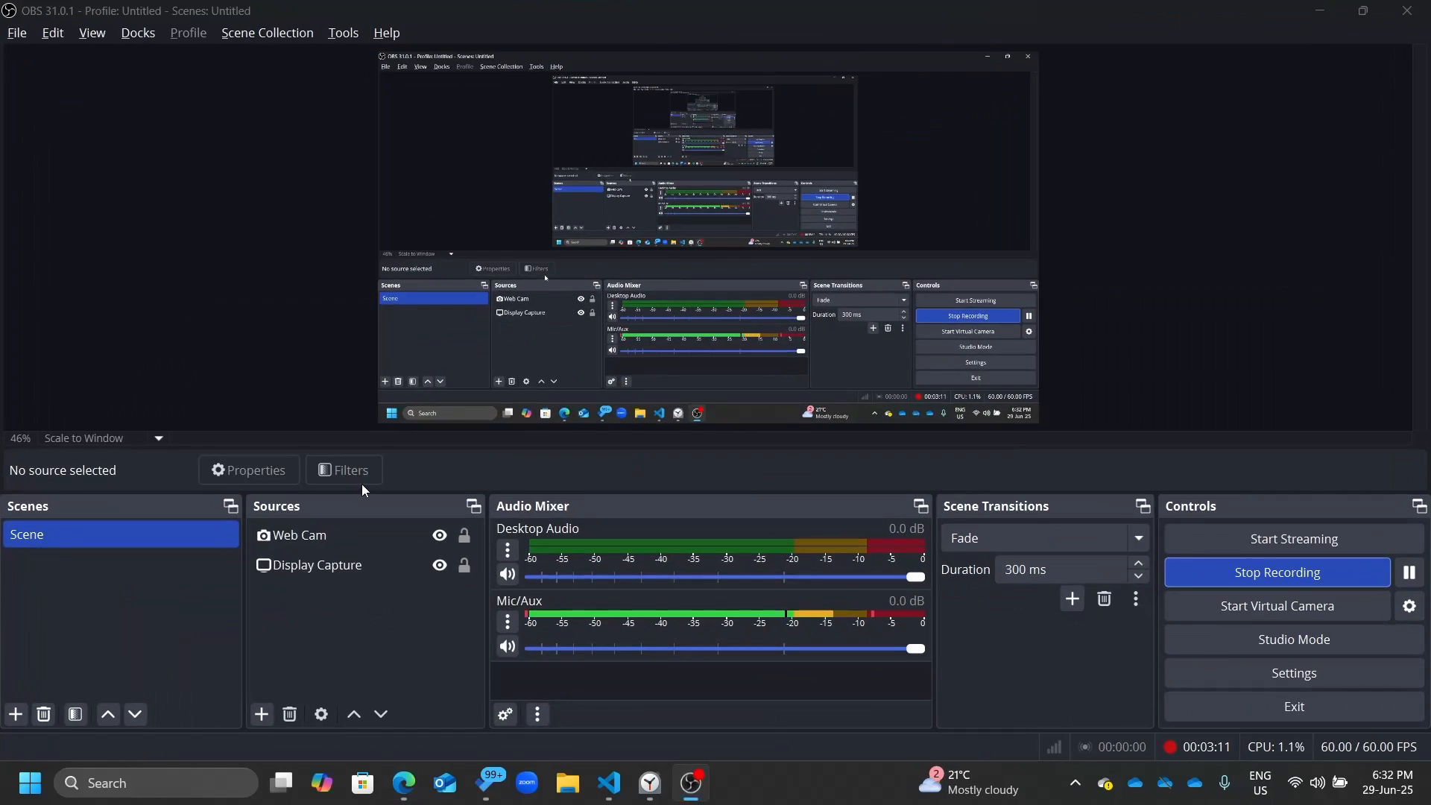
key(alt+Tab)
key(alt+Tab)
key(alt+Tab)
key(alt+Tab)
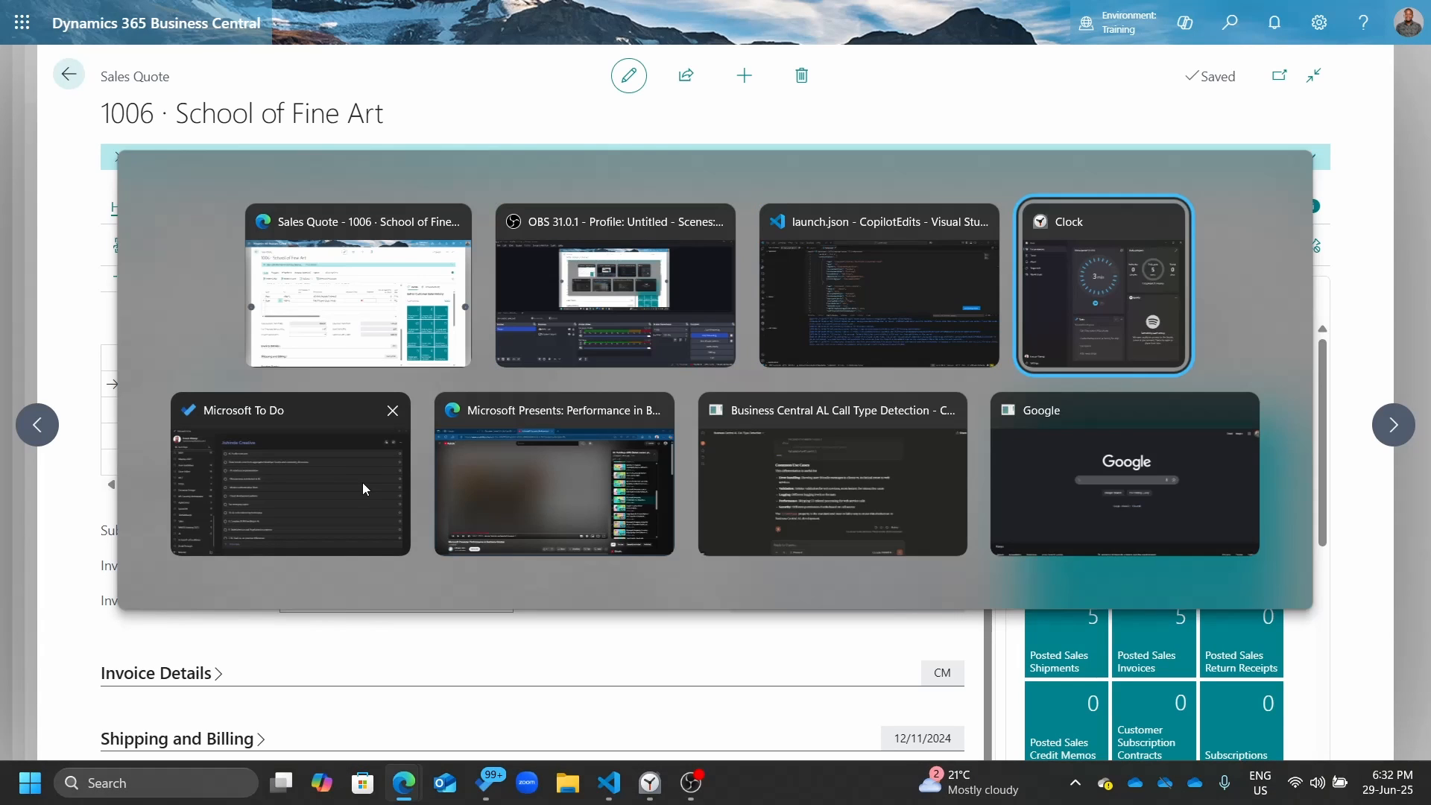
key(alt+Tab)
key(alt+Tab)
key(alt+Tab)
key(alt+Tab)
key(alt+Tab)
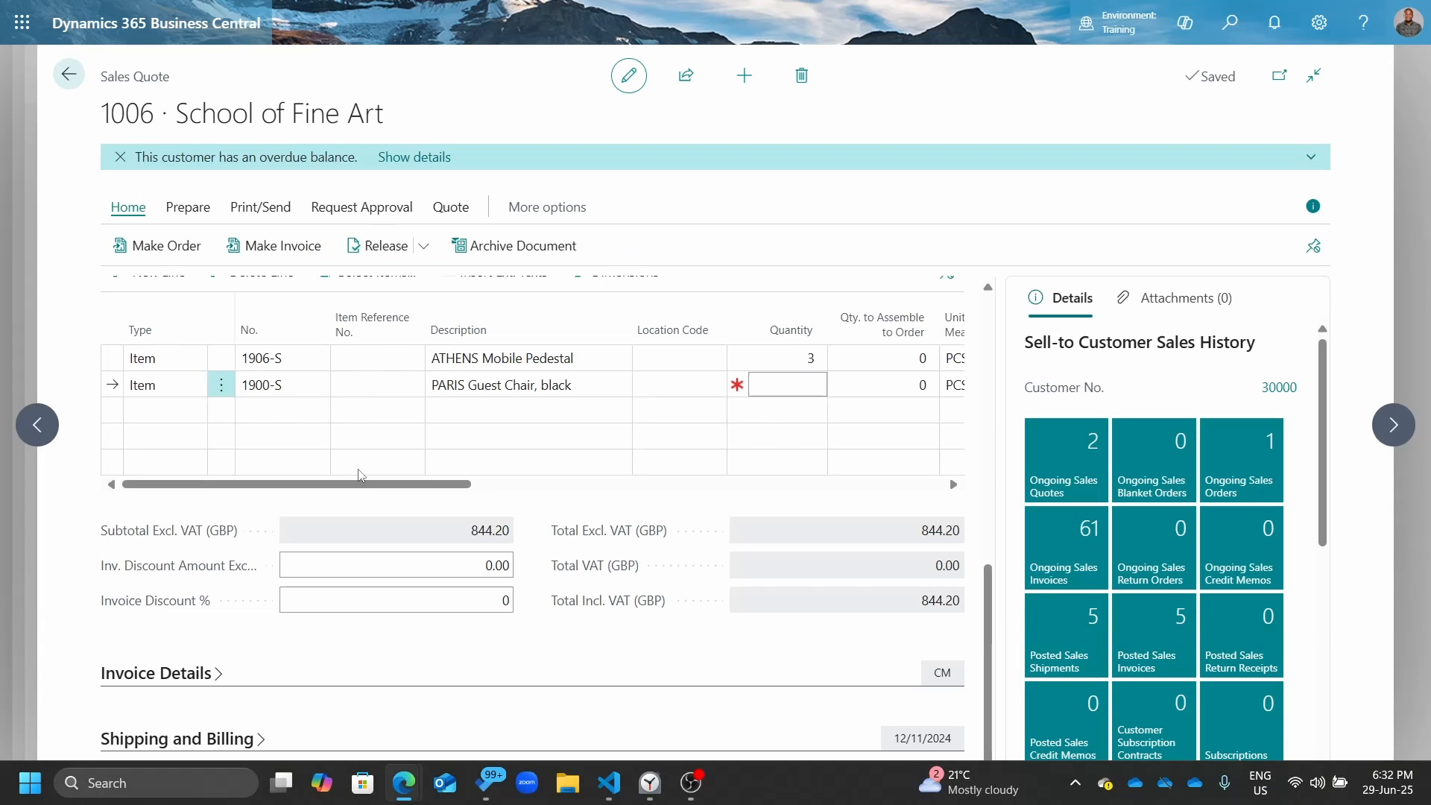
key(super)
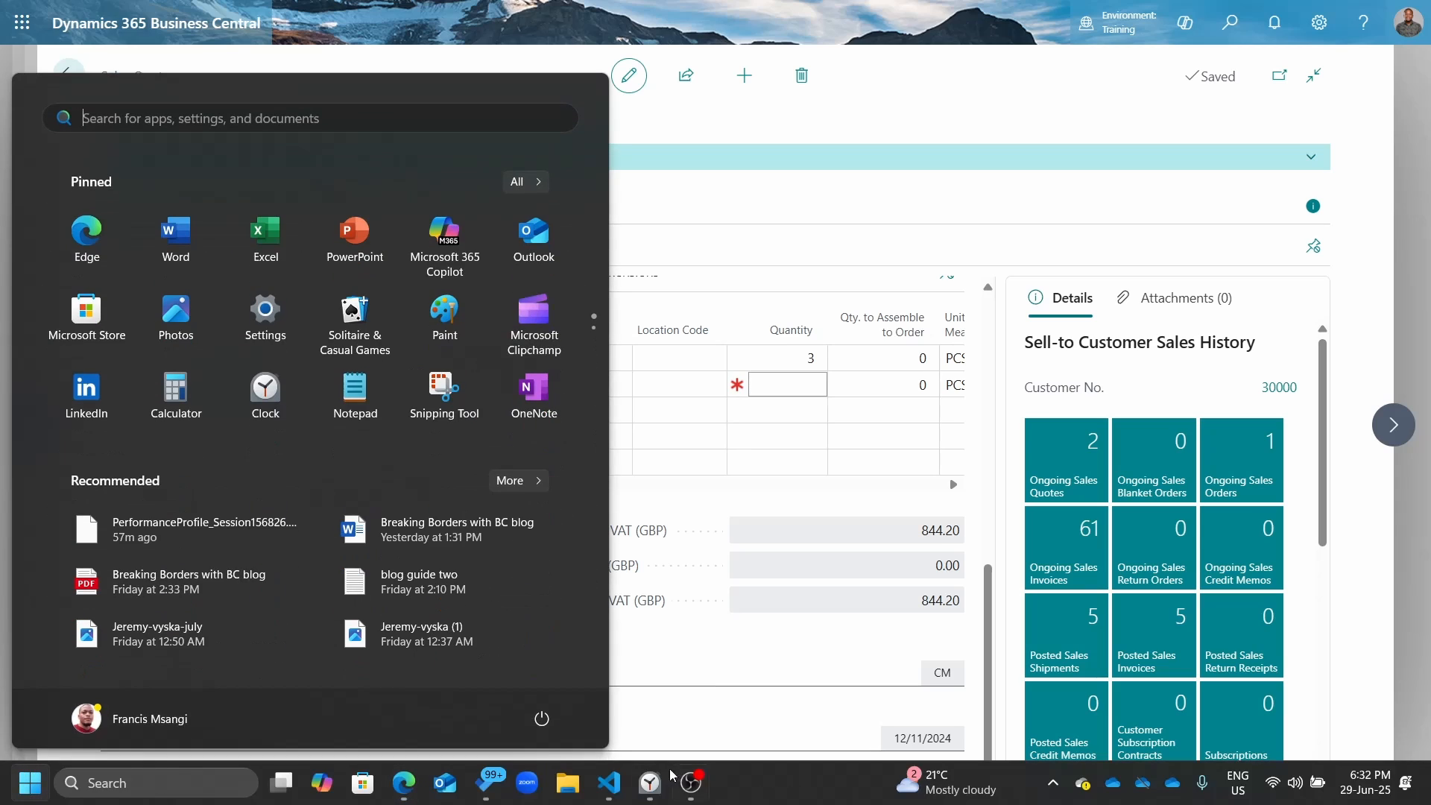
key(super)
key(super)
mouse_move(417, 784)
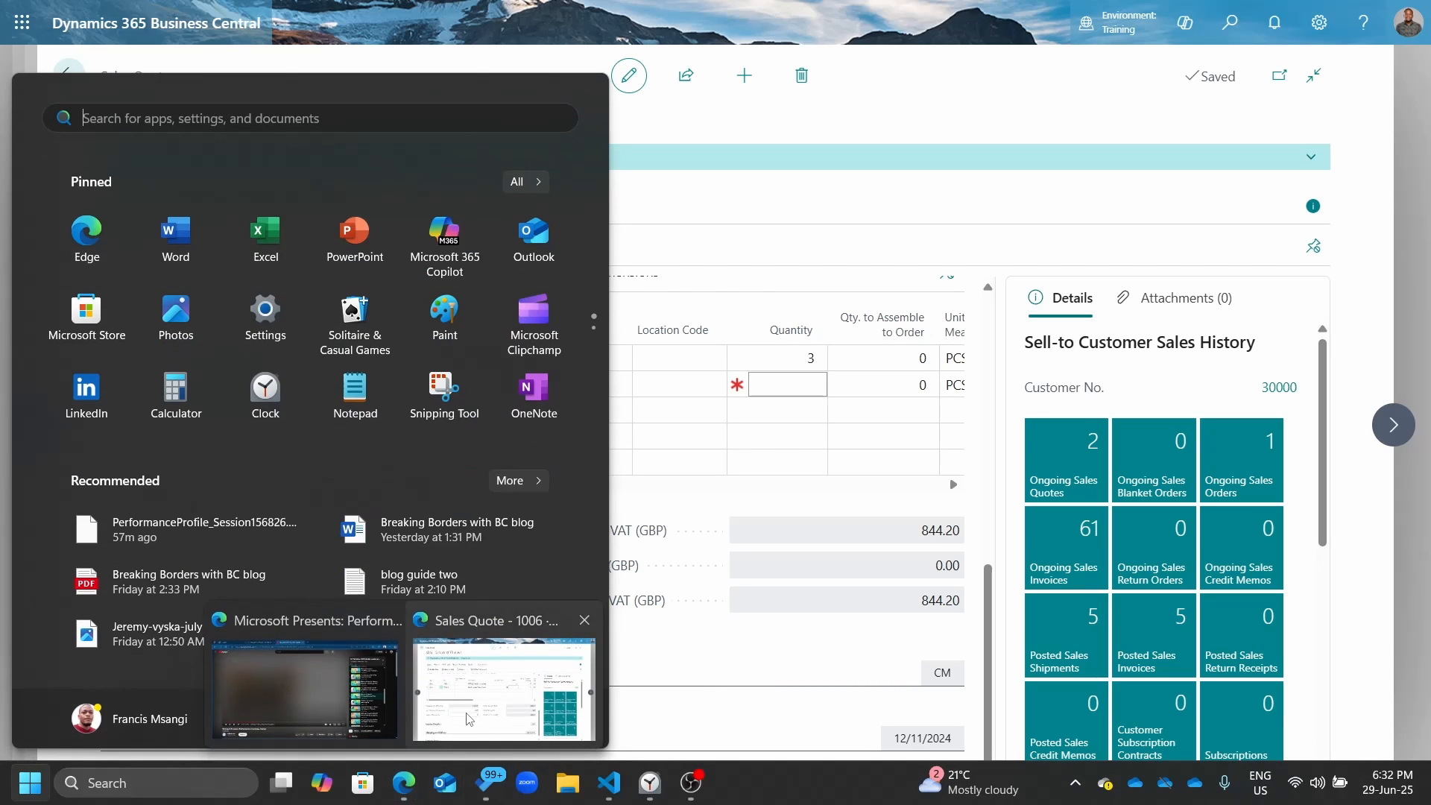
click(473, 717)
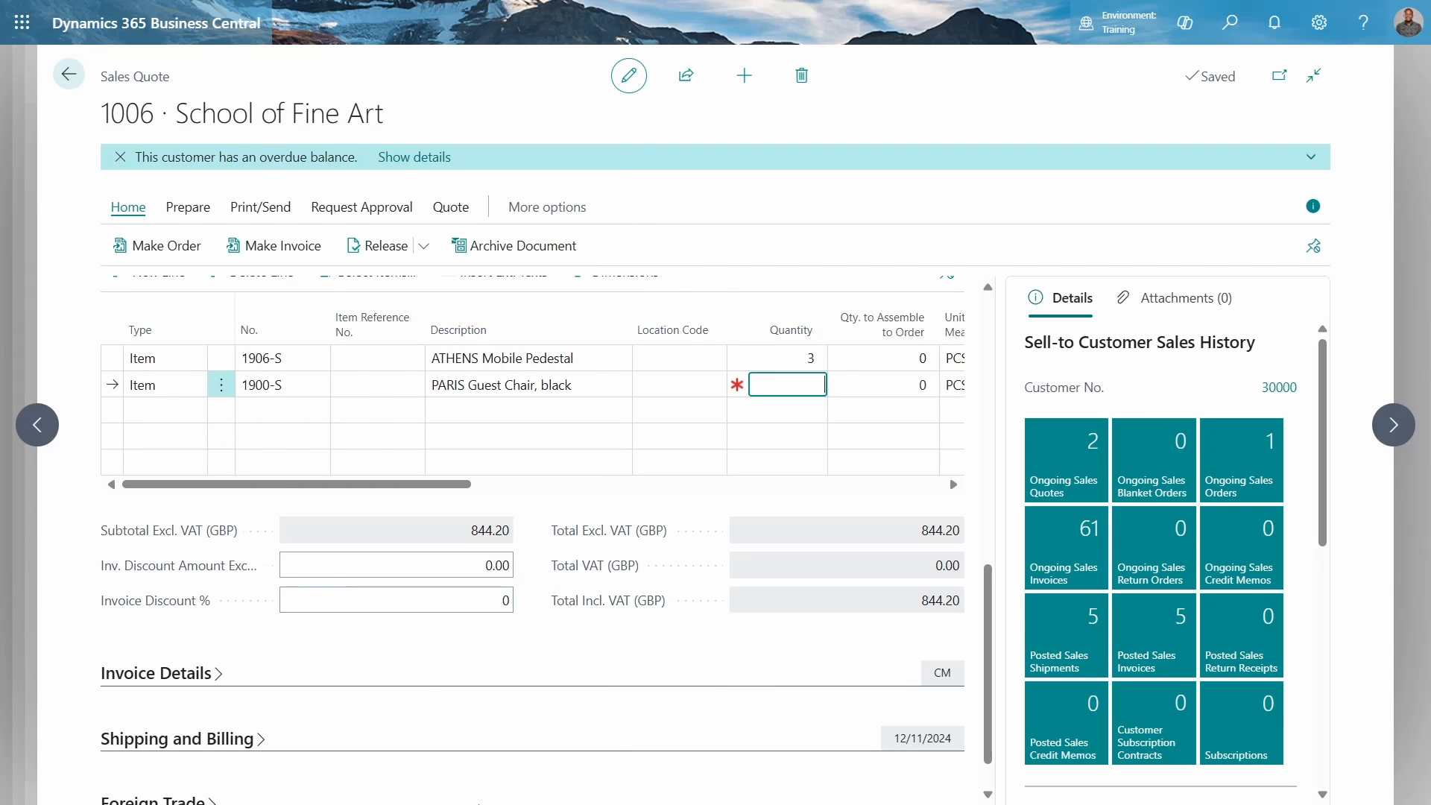
key(super)
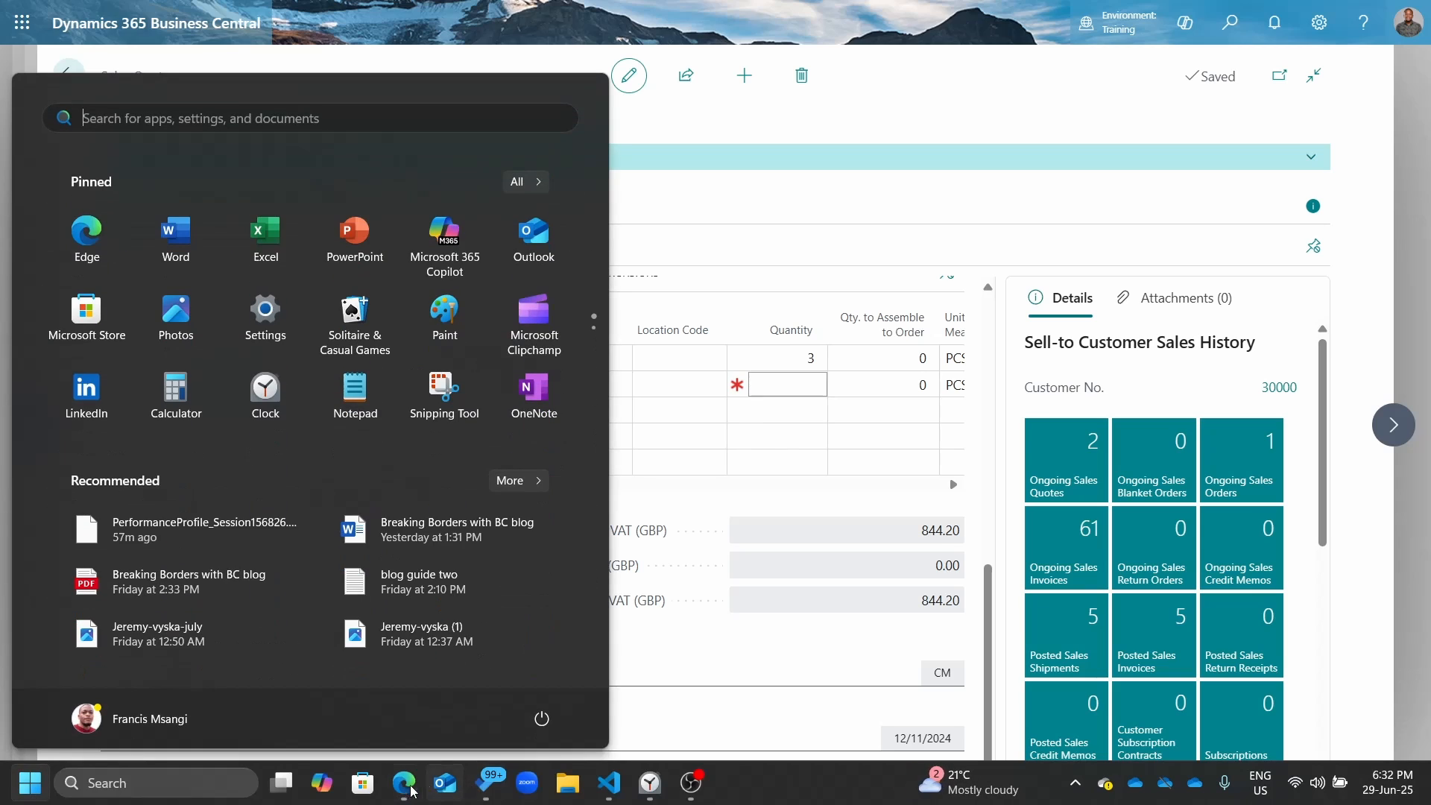
mouse_move(412, 790)
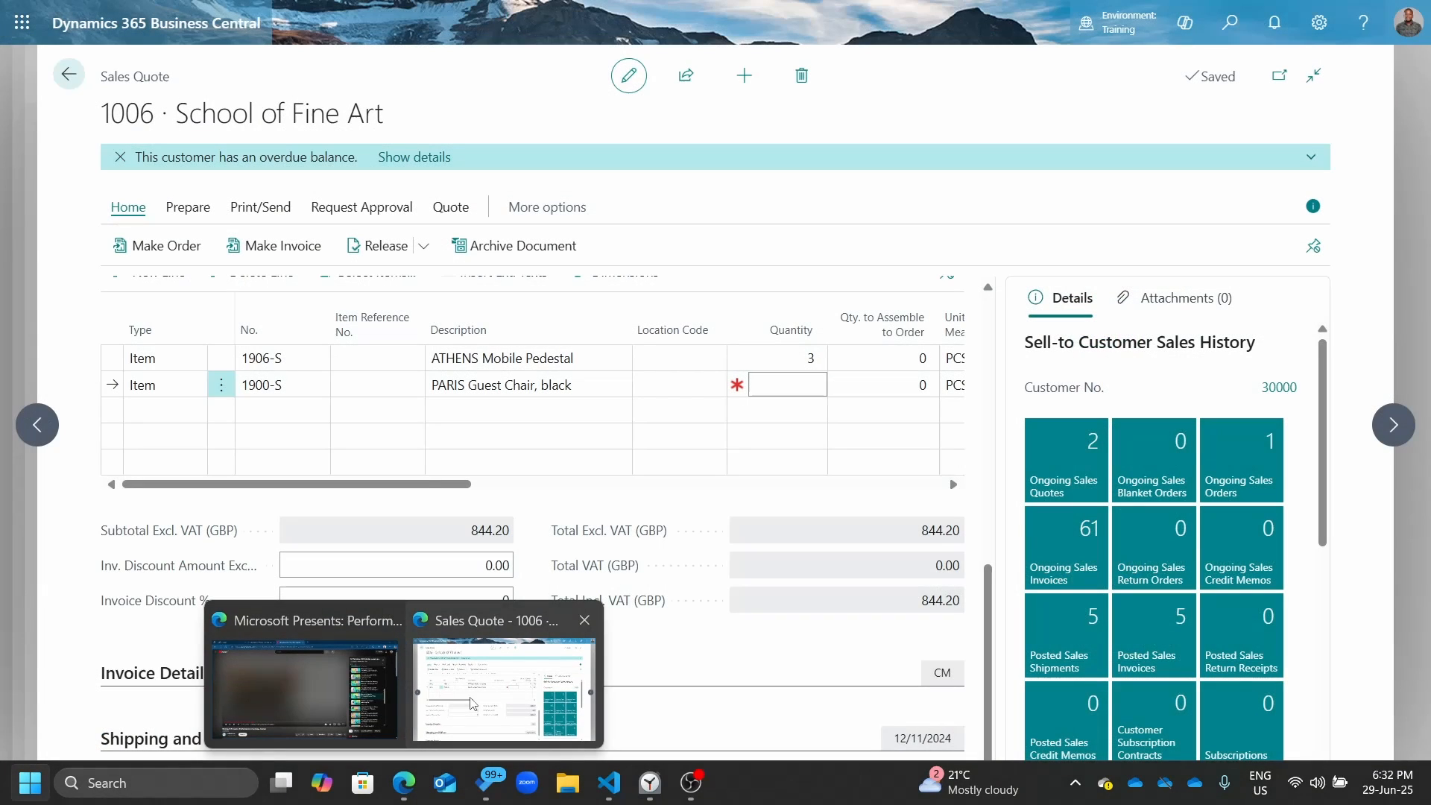
click(477, 699)
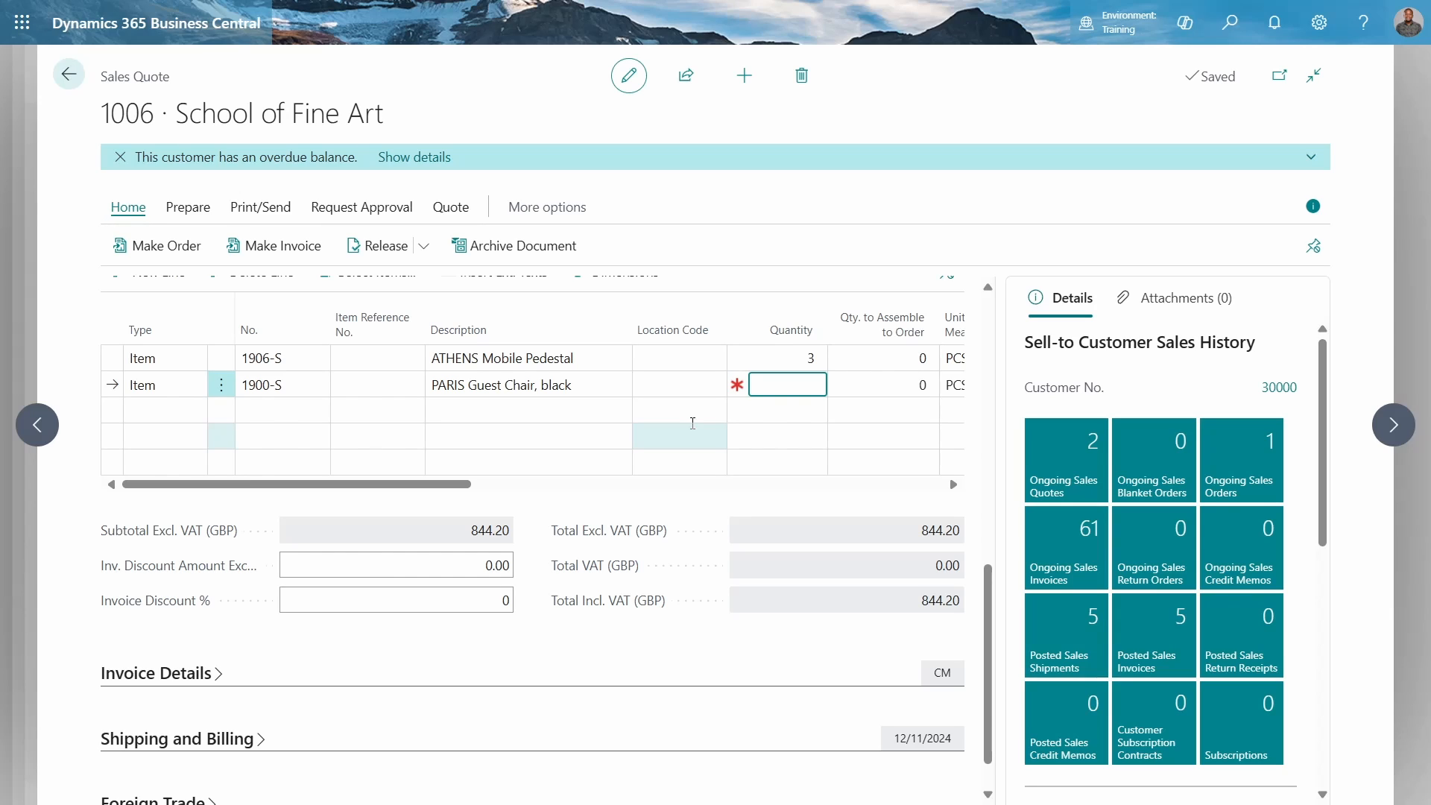
Set the PARIS Guest Chair line's quantity to 5
text(5)
key(Tab)
key(Tab)
key(Tab)
key(Tab)
key(Tab)
key(Tab)
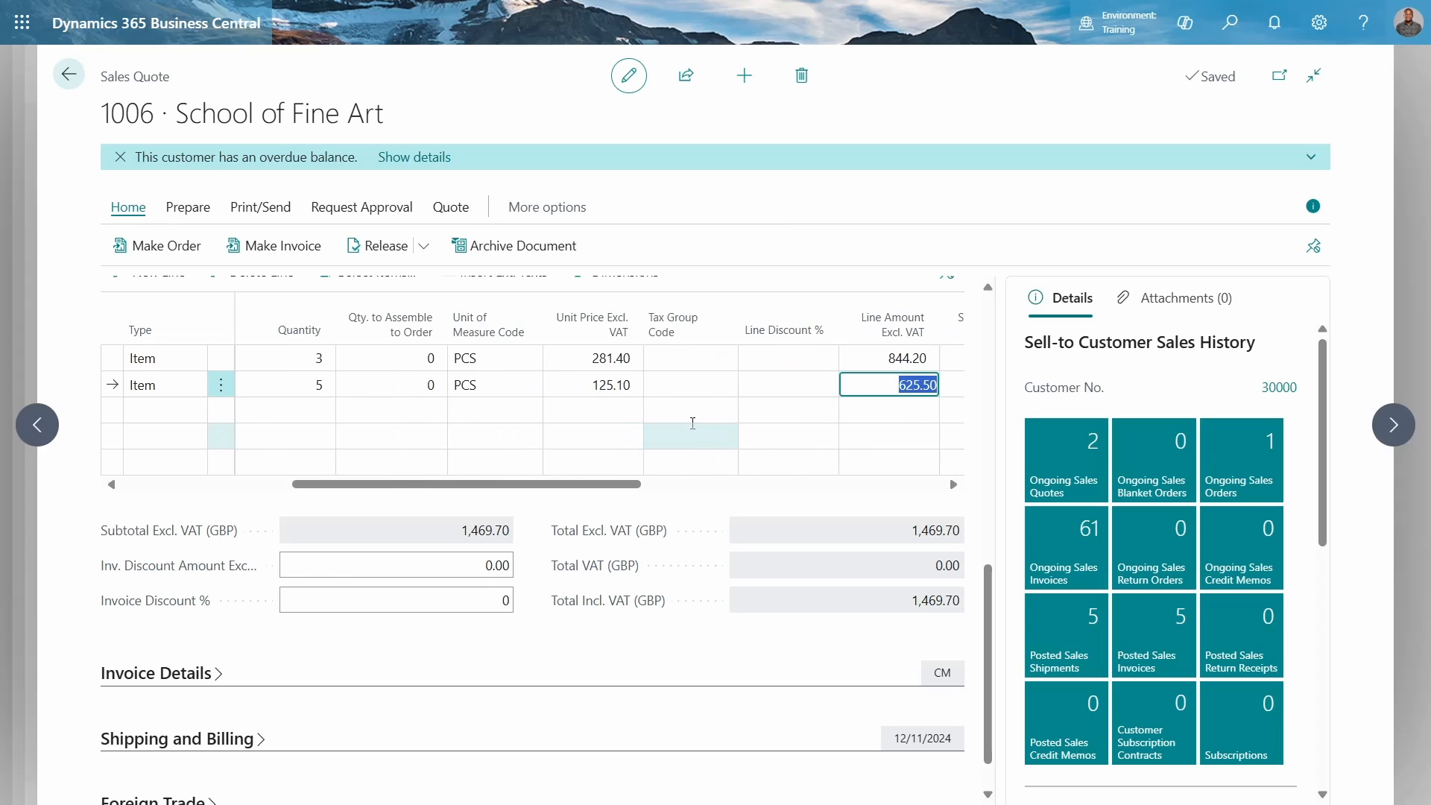
click(160, 267)
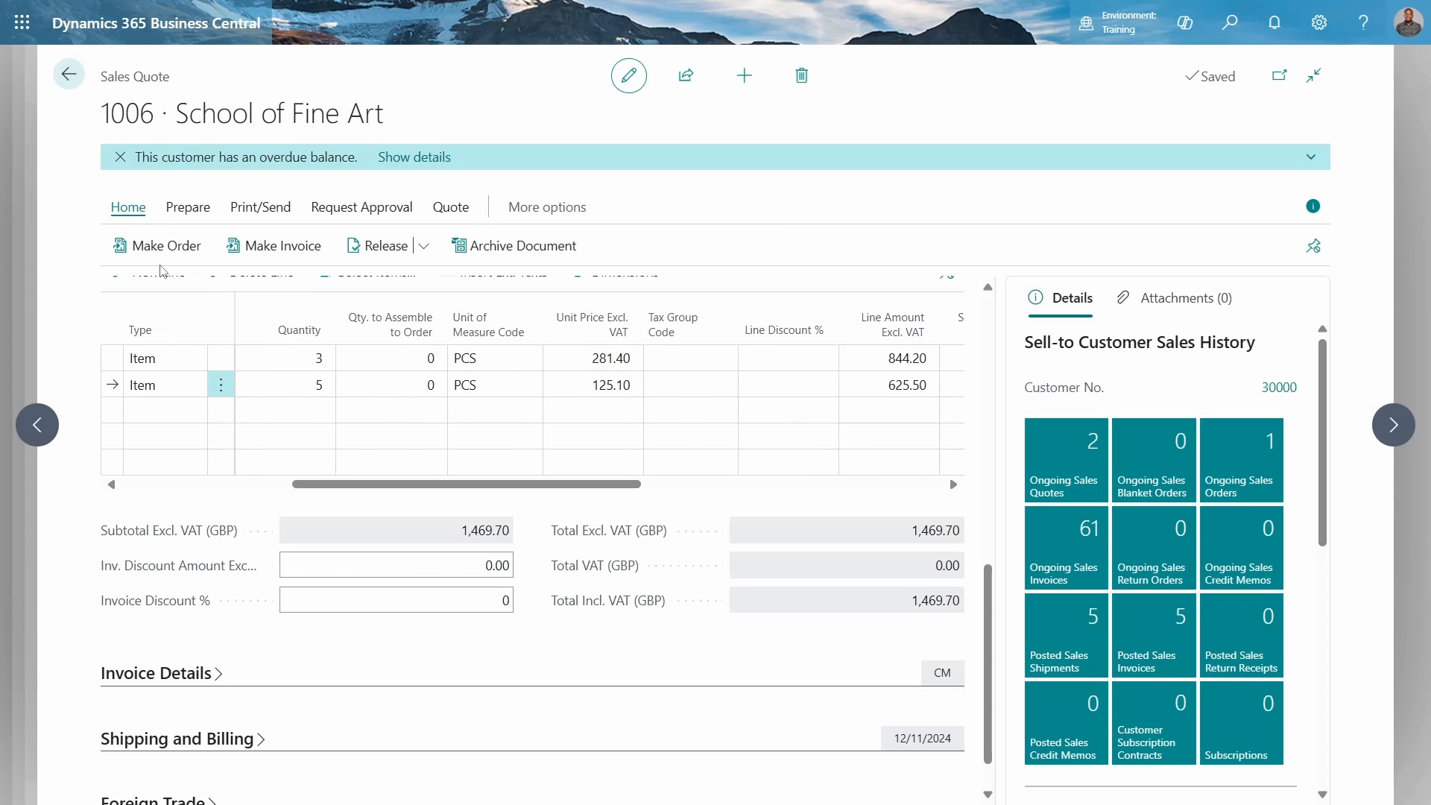
Convert the sales quote to a sales order and open the new order
click(166, 246)
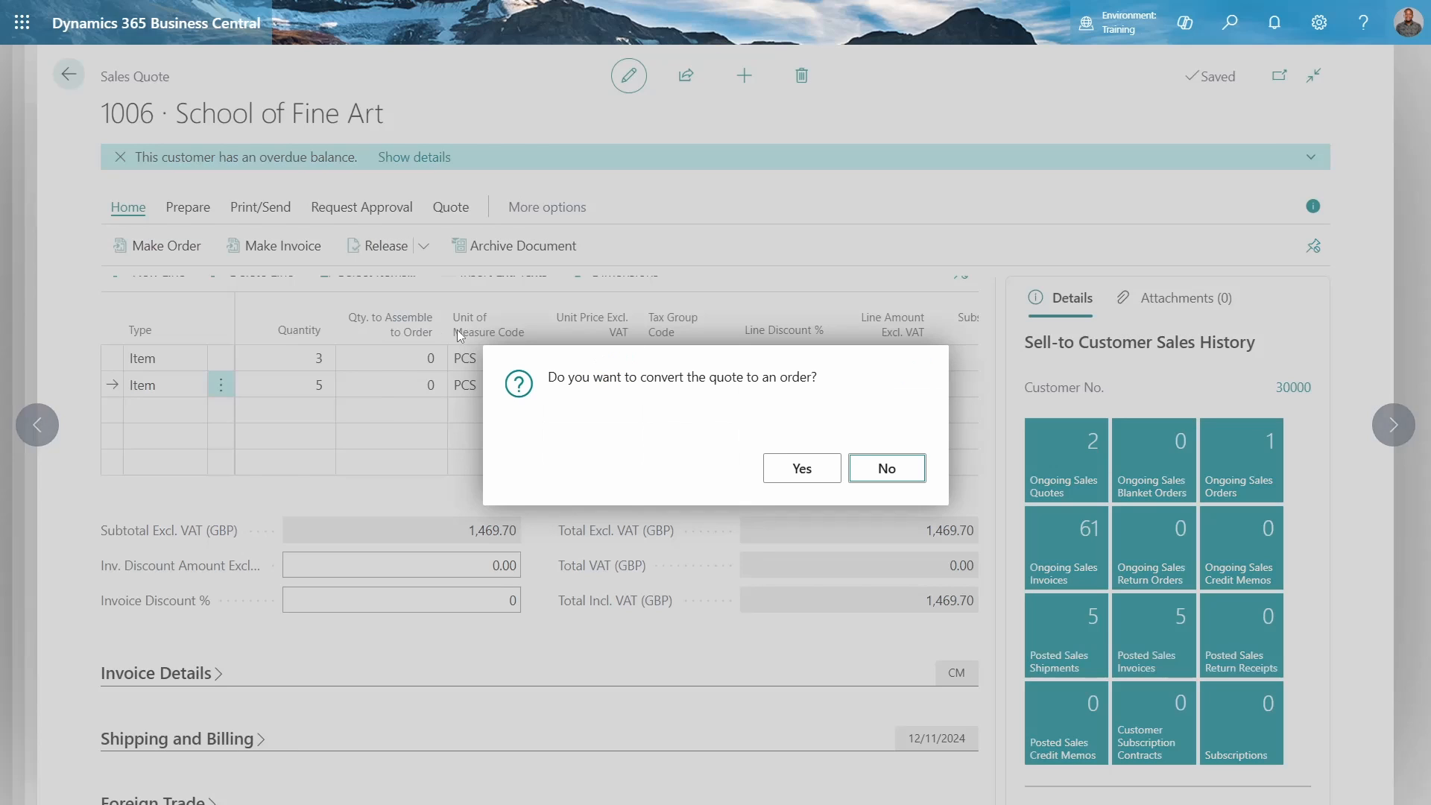
click(828, 465)
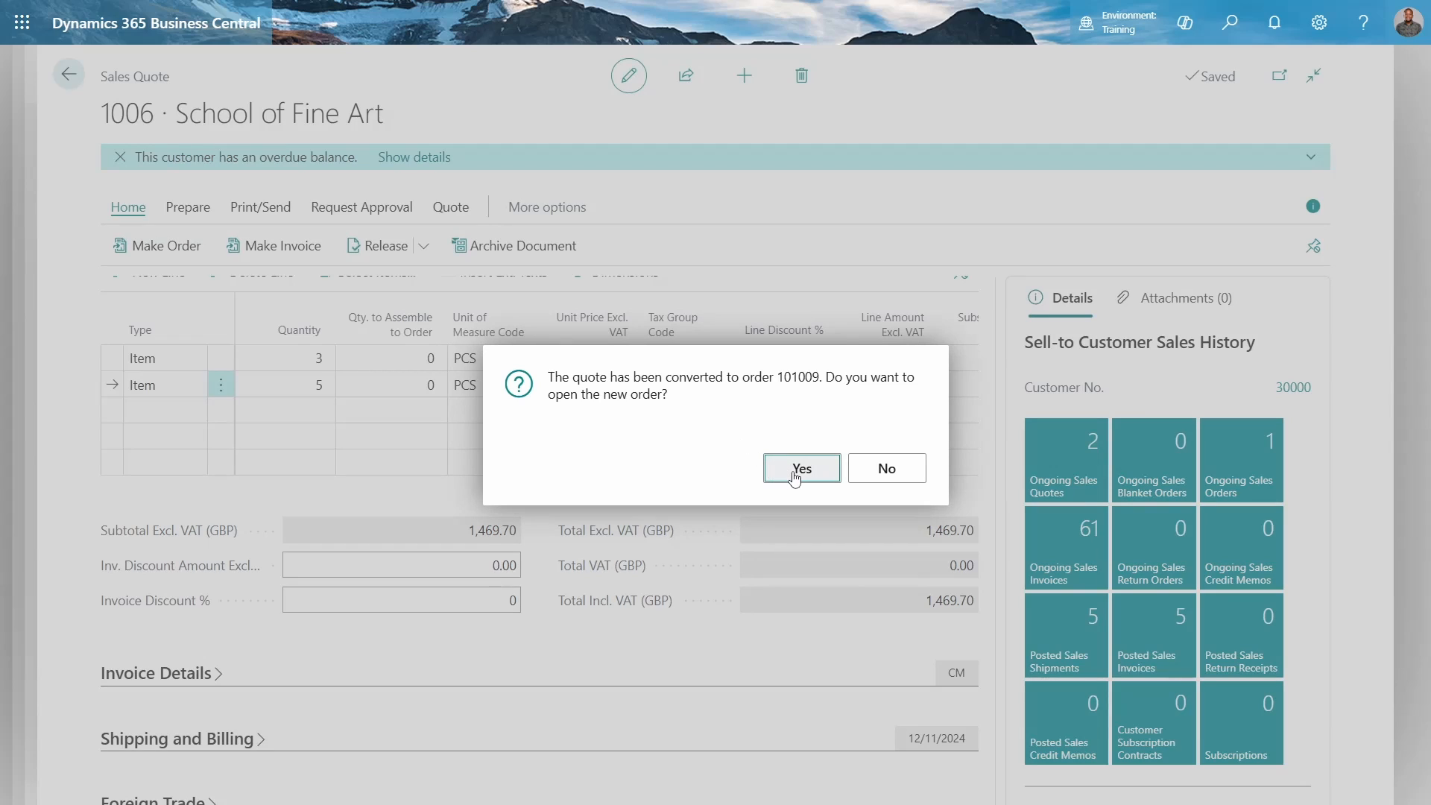
click(794, 471)
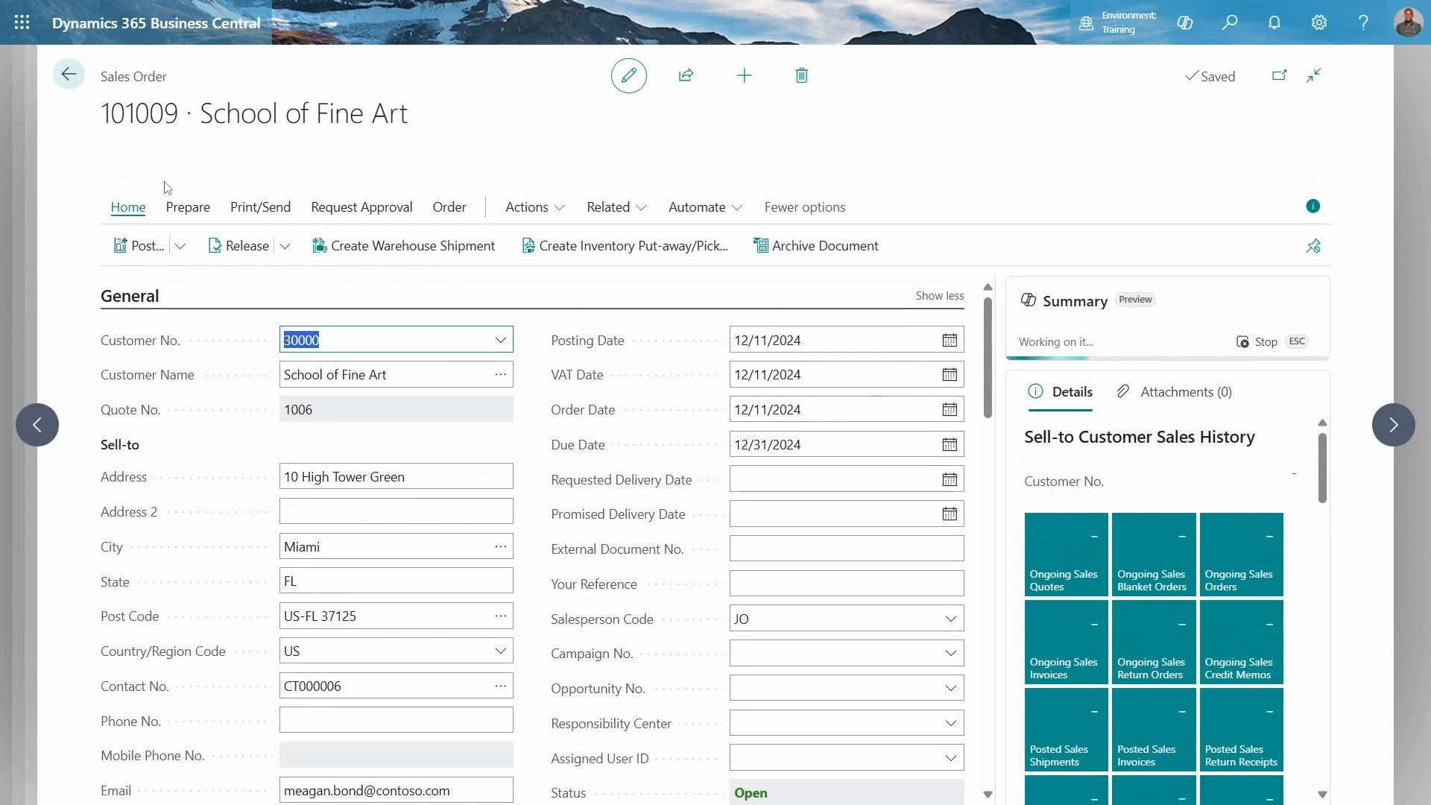
Post the sales order with Ship and Invoice and open the posted invoice
click(142, 245)
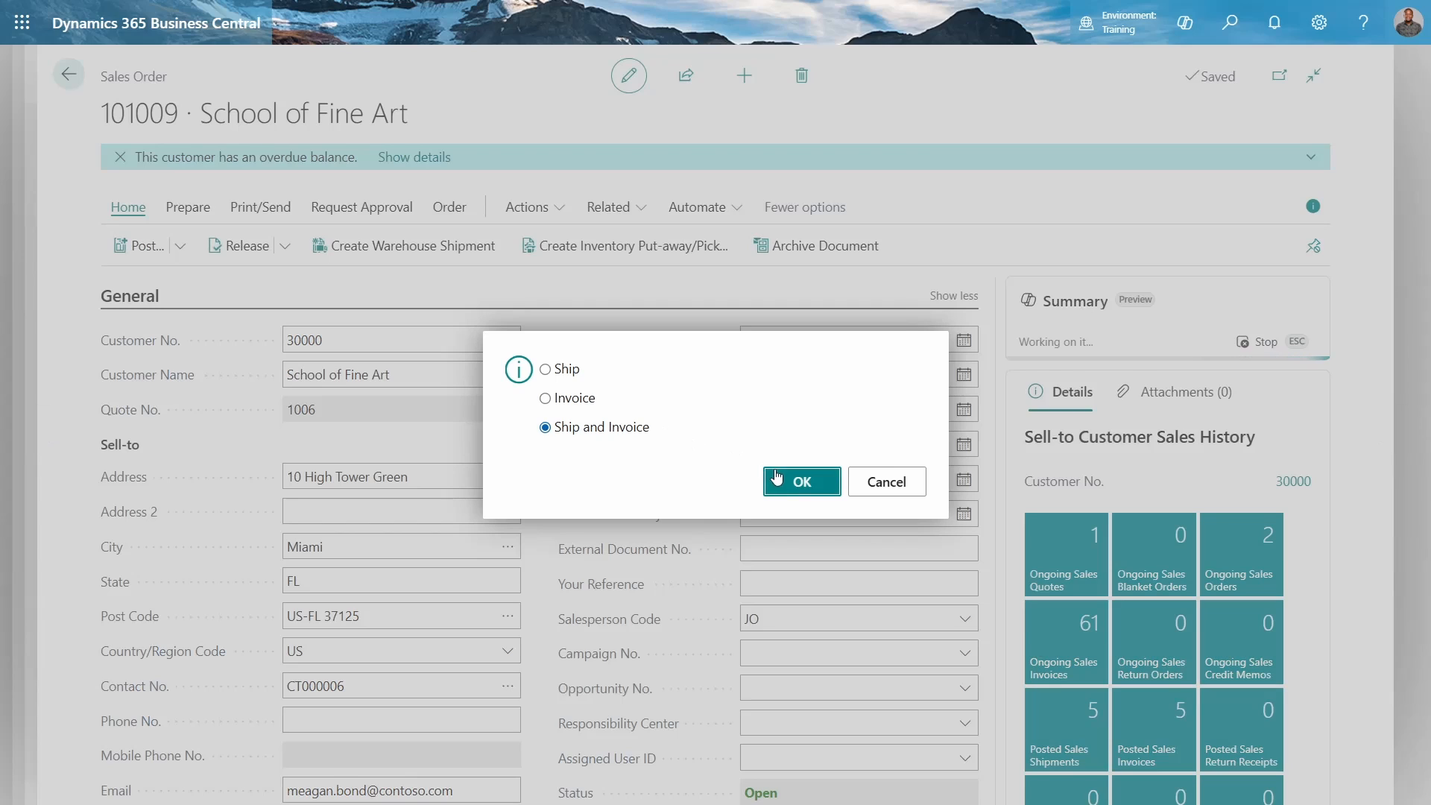
click(797, 481)
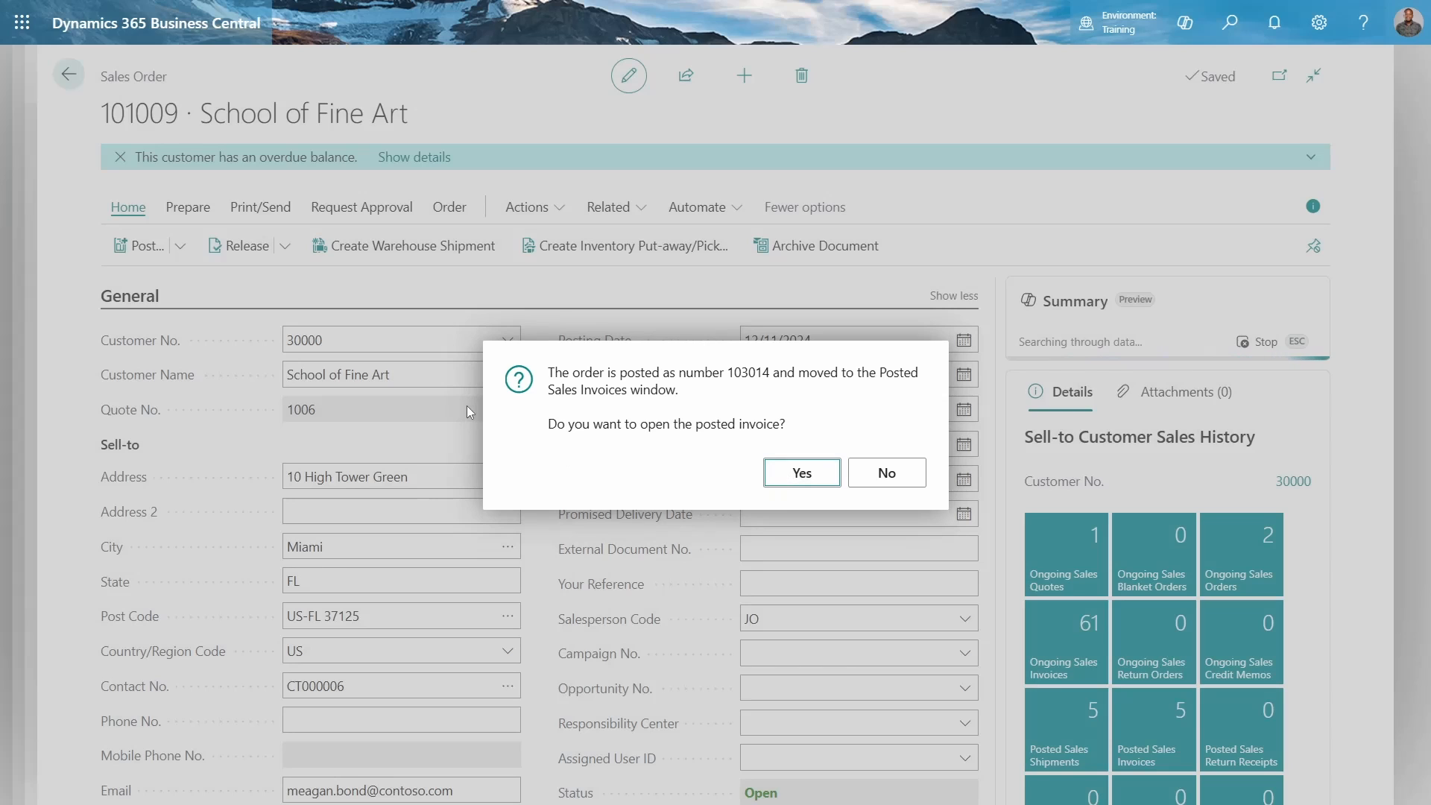
key(Return)
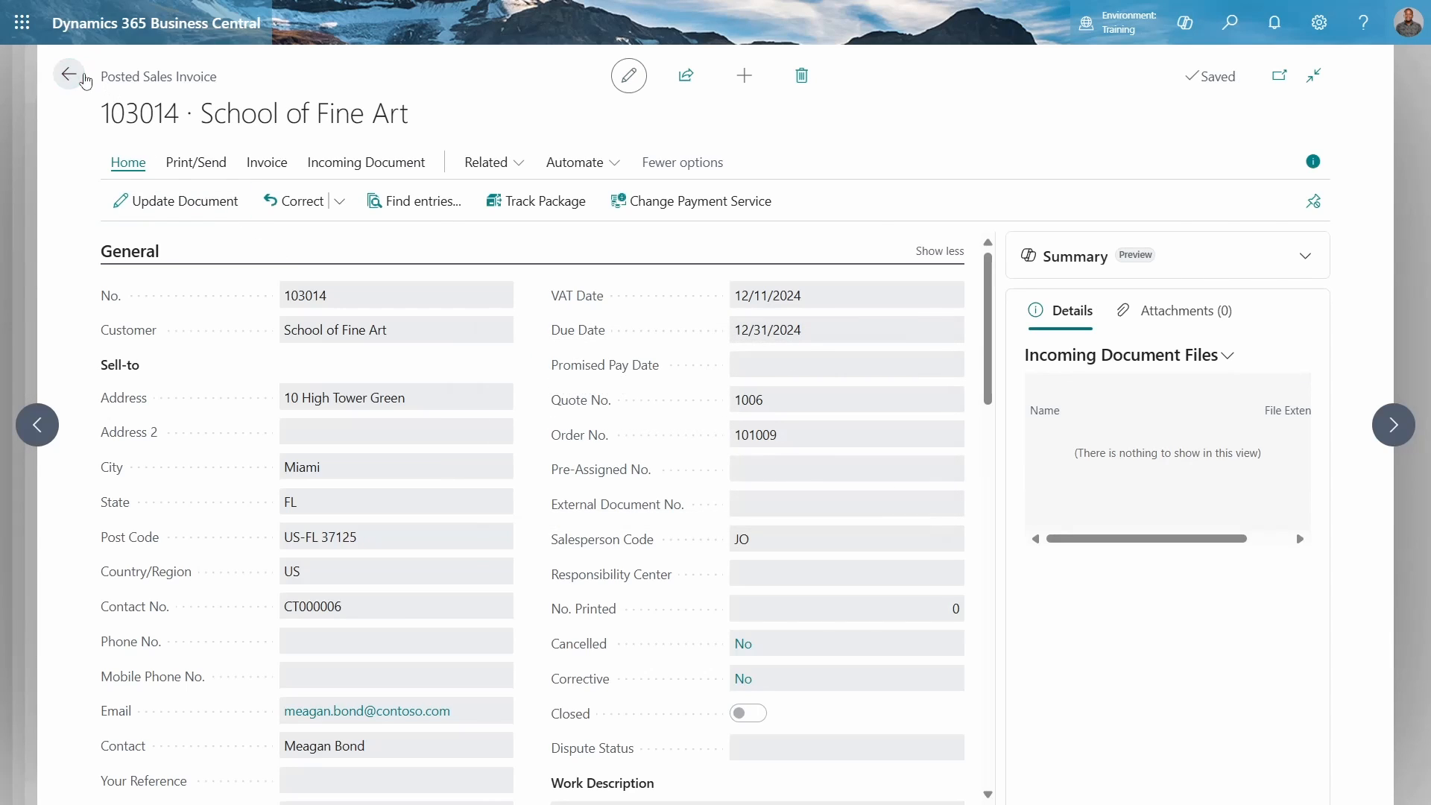
Return to the Performance Profiler and stop the recording
click(84, 77)
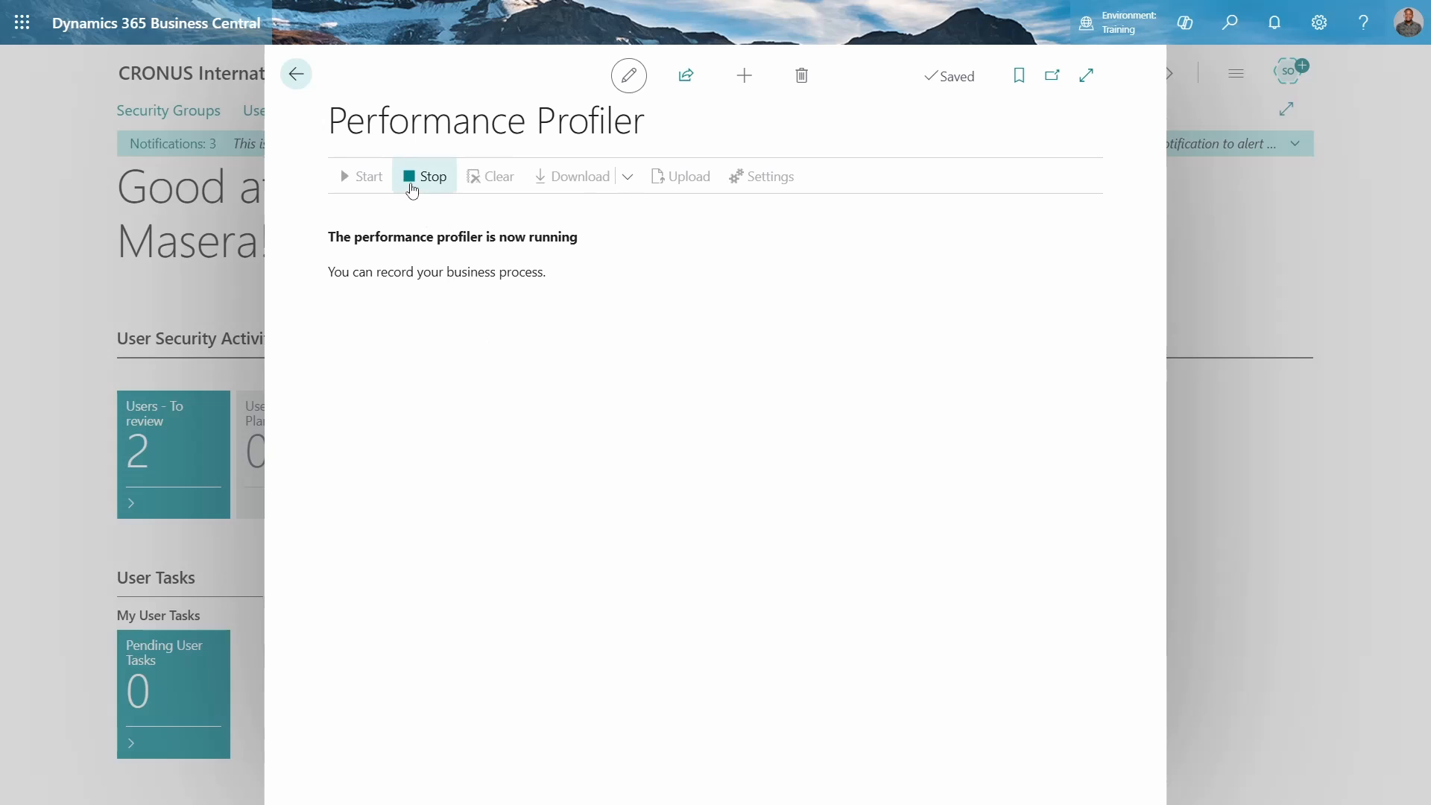
click(412, 187)
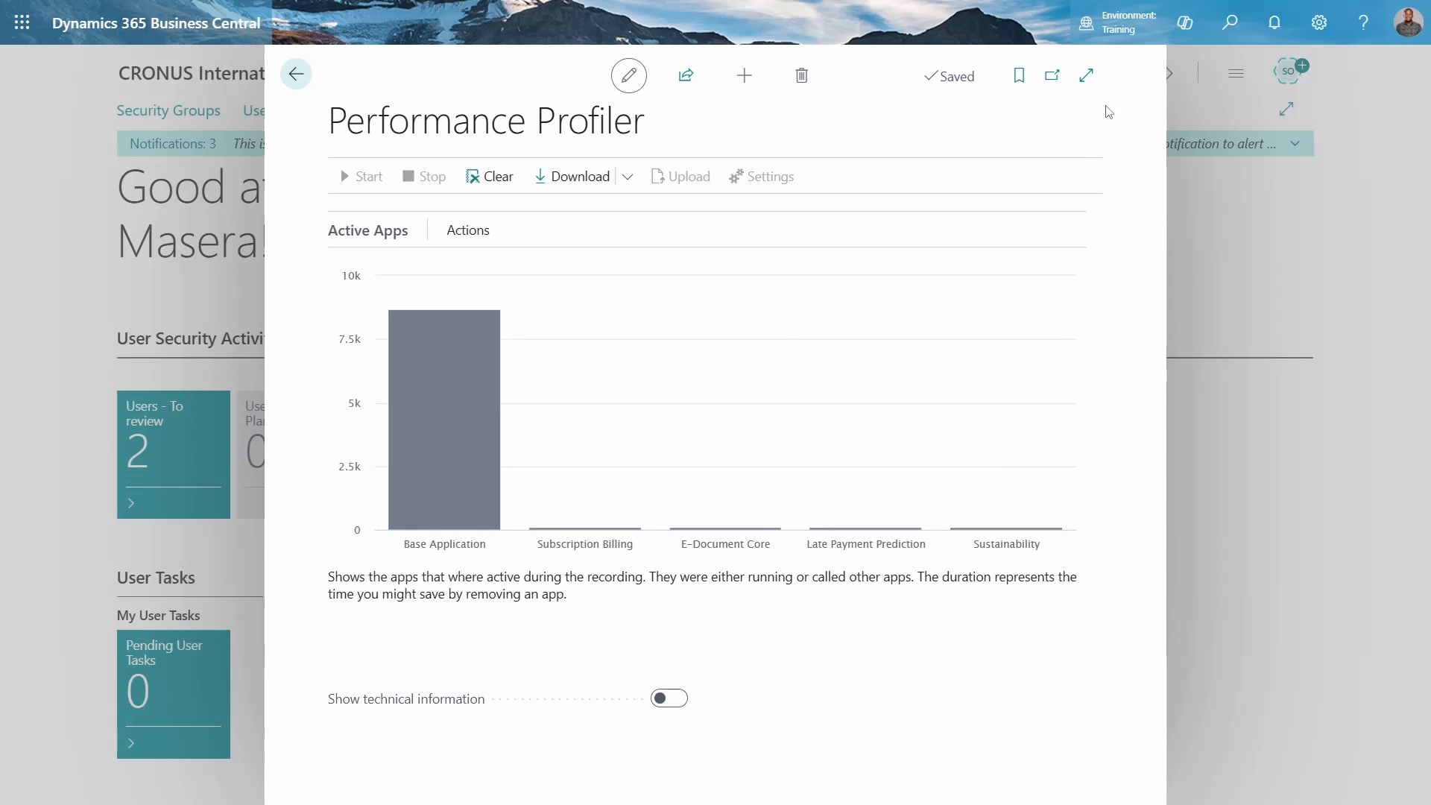
Expand the profiler to full page and turn on Show technical information
click(1087, 76)
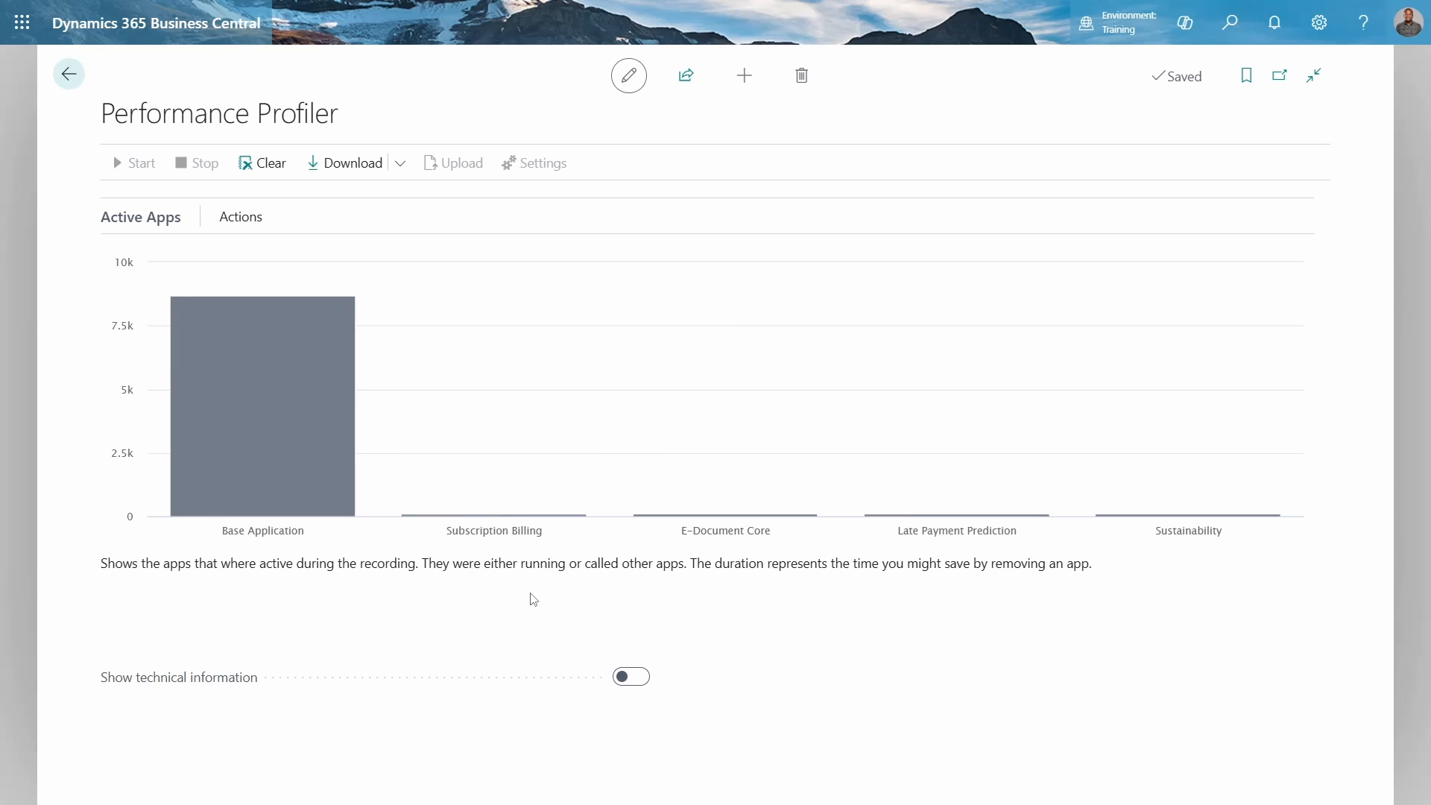
click(634, 678)
scroll(775, 649, down, 5)
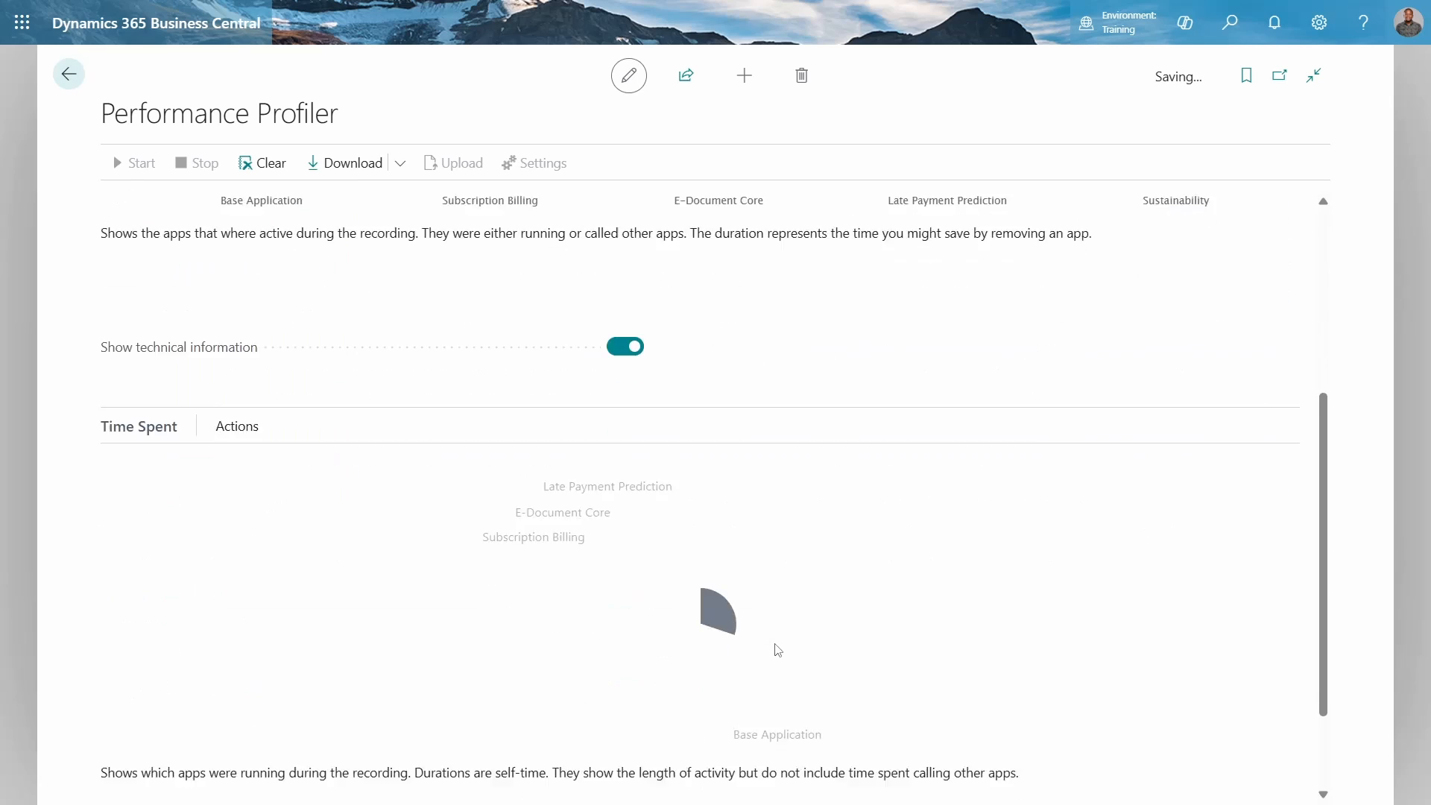
scroll(775, 644, up, 1)
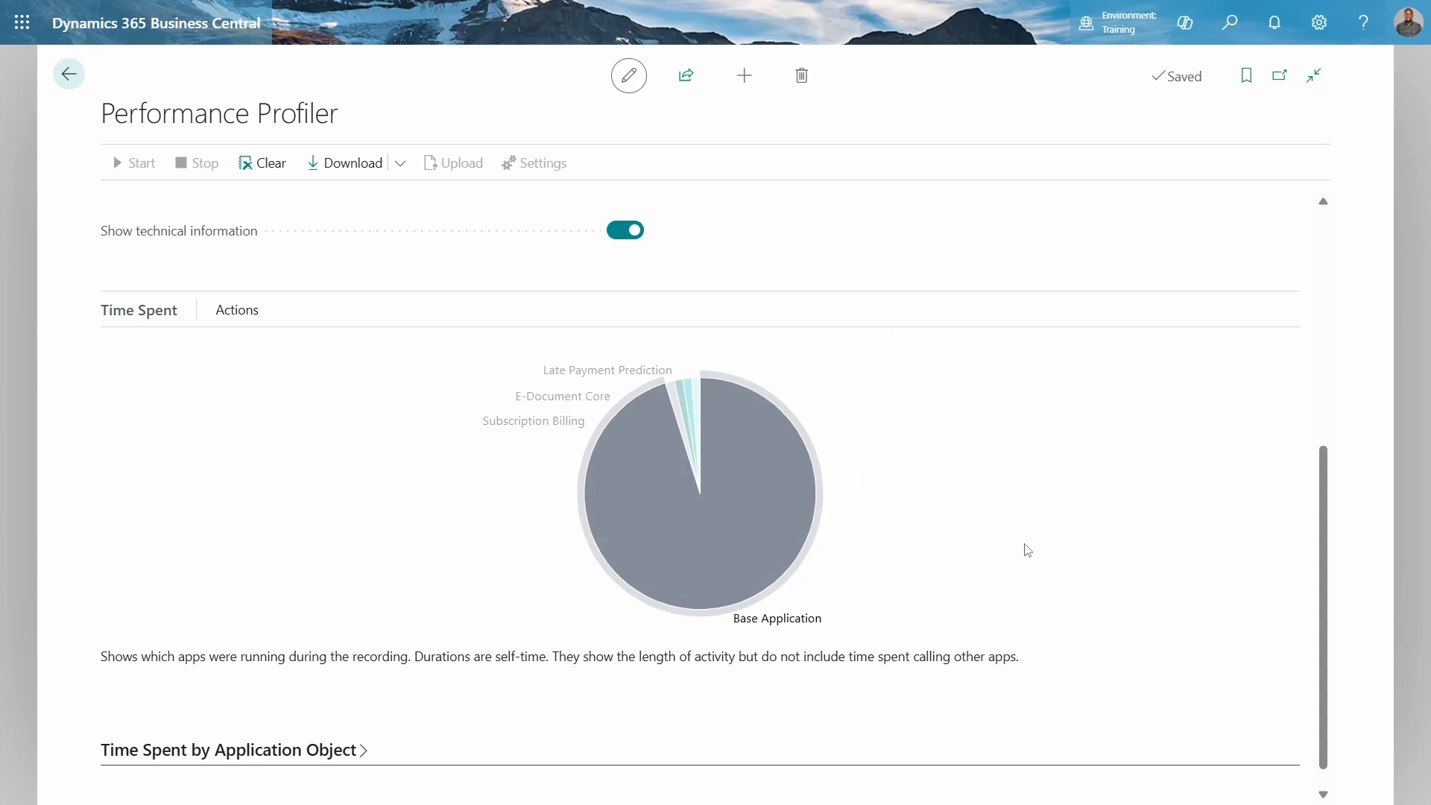
Expand the Time Spent by Application Object section and review the objects ranked by time spent
scroll(1027, 550, down, 1)
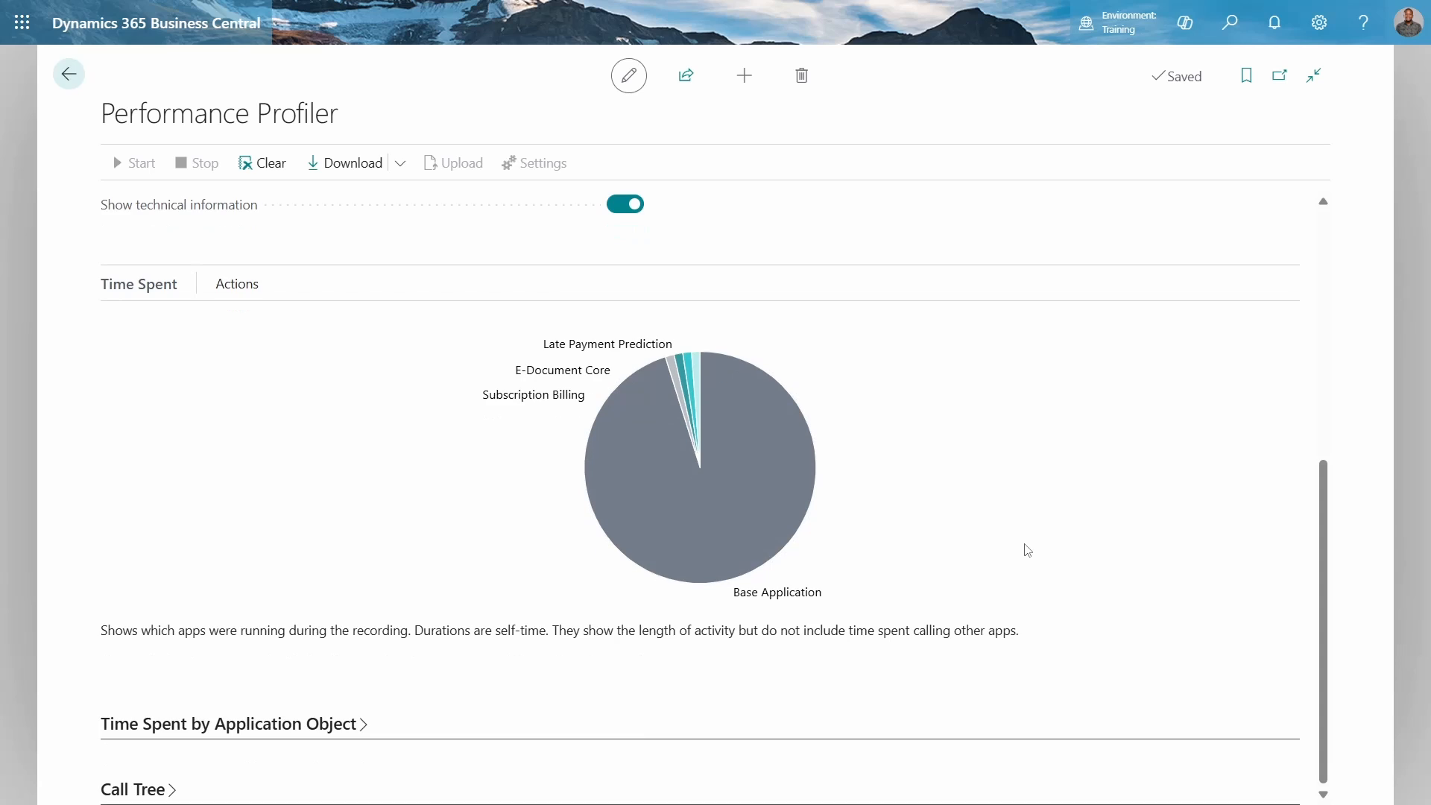
click(267, 725)
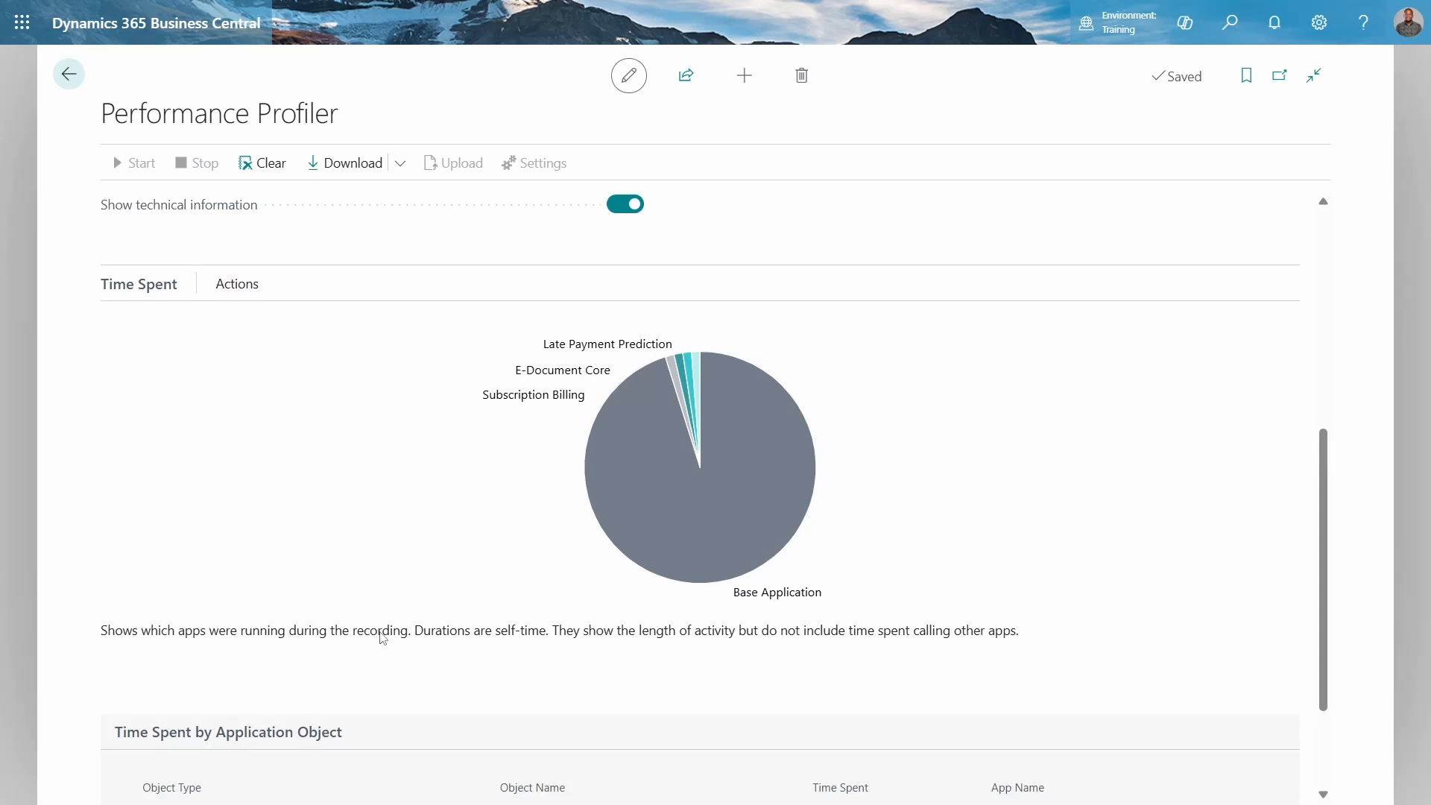
scroll(380, 634, down, 5)
scroll(272, 485, down, 3)
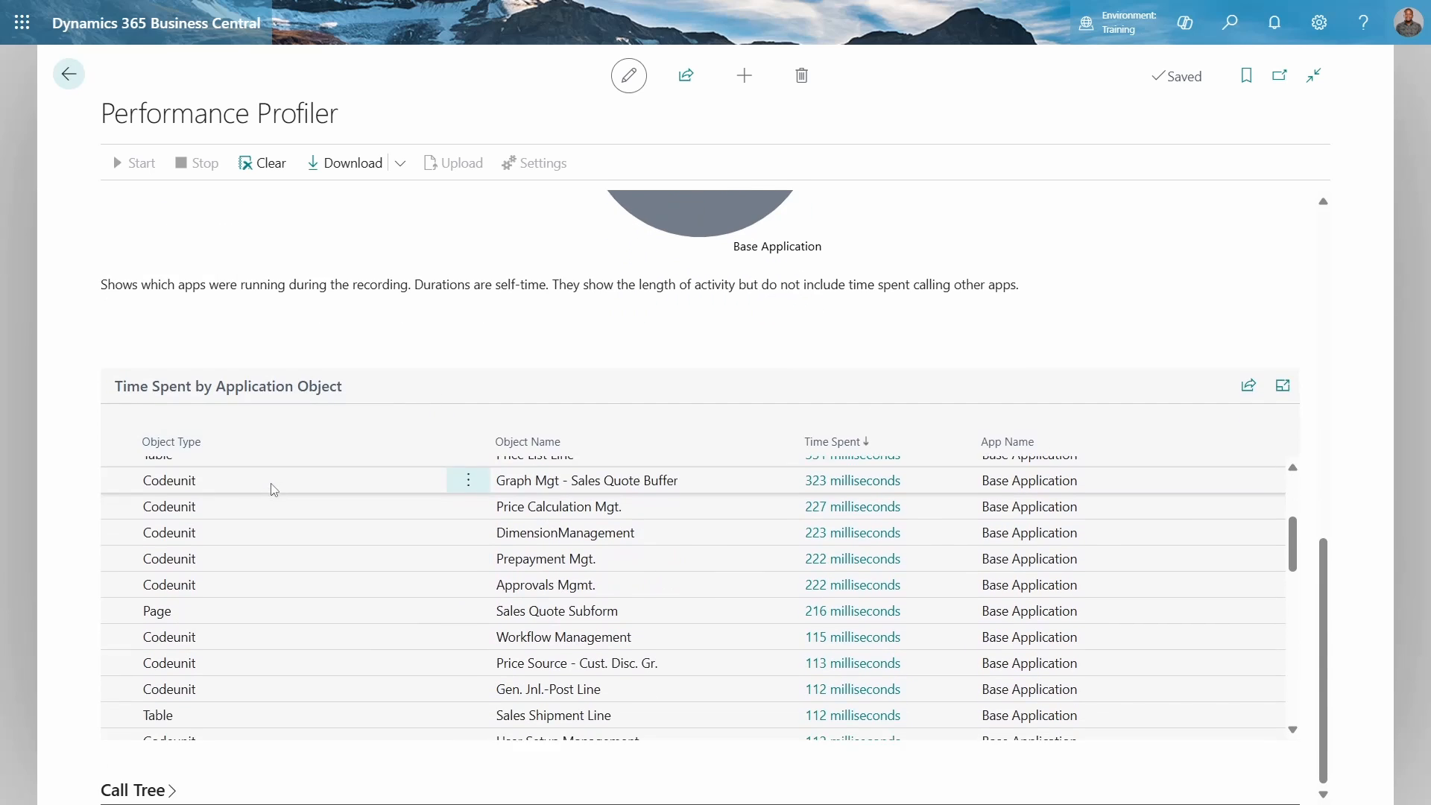
scroll(262, 623, up, 3)
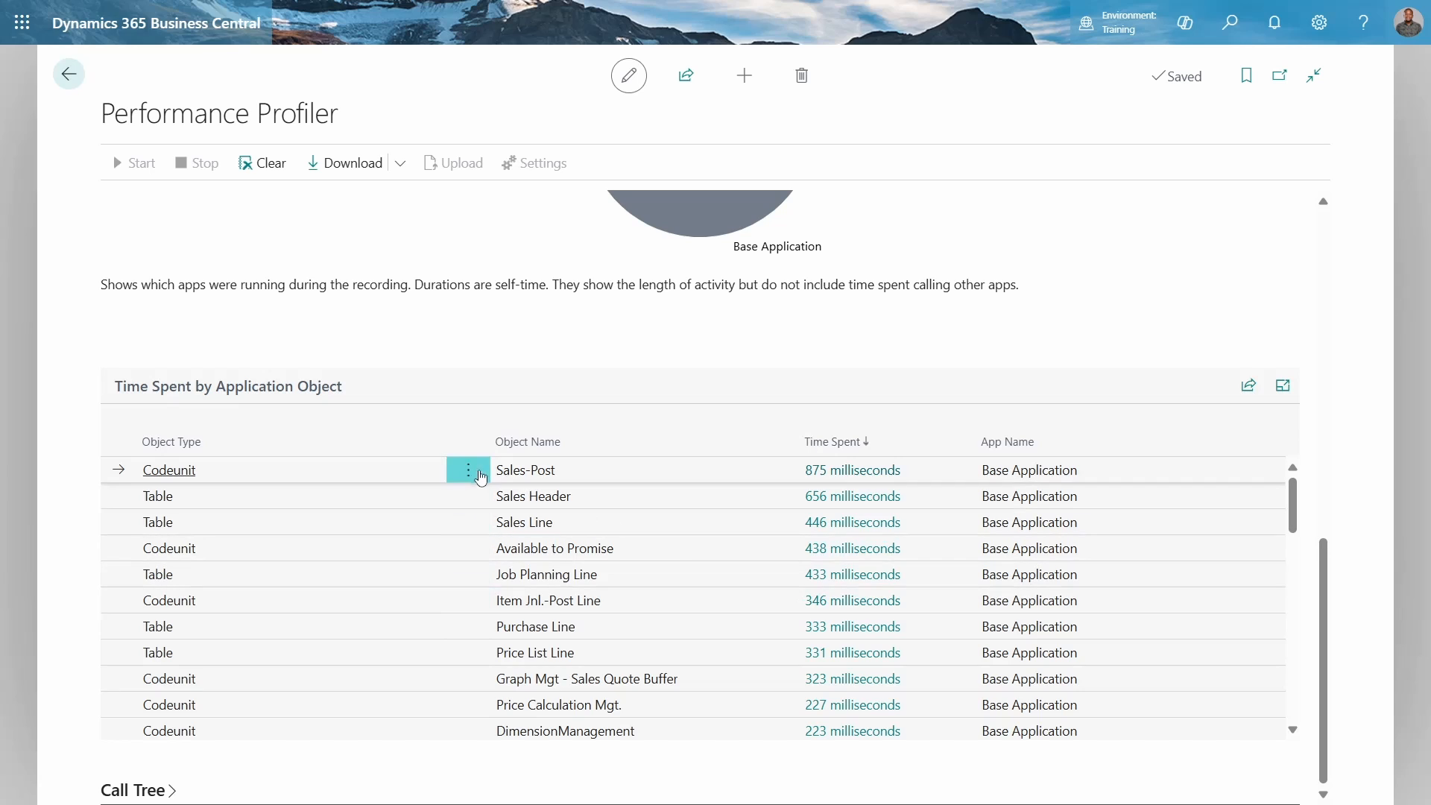
scroll(759, 535, down, 15)
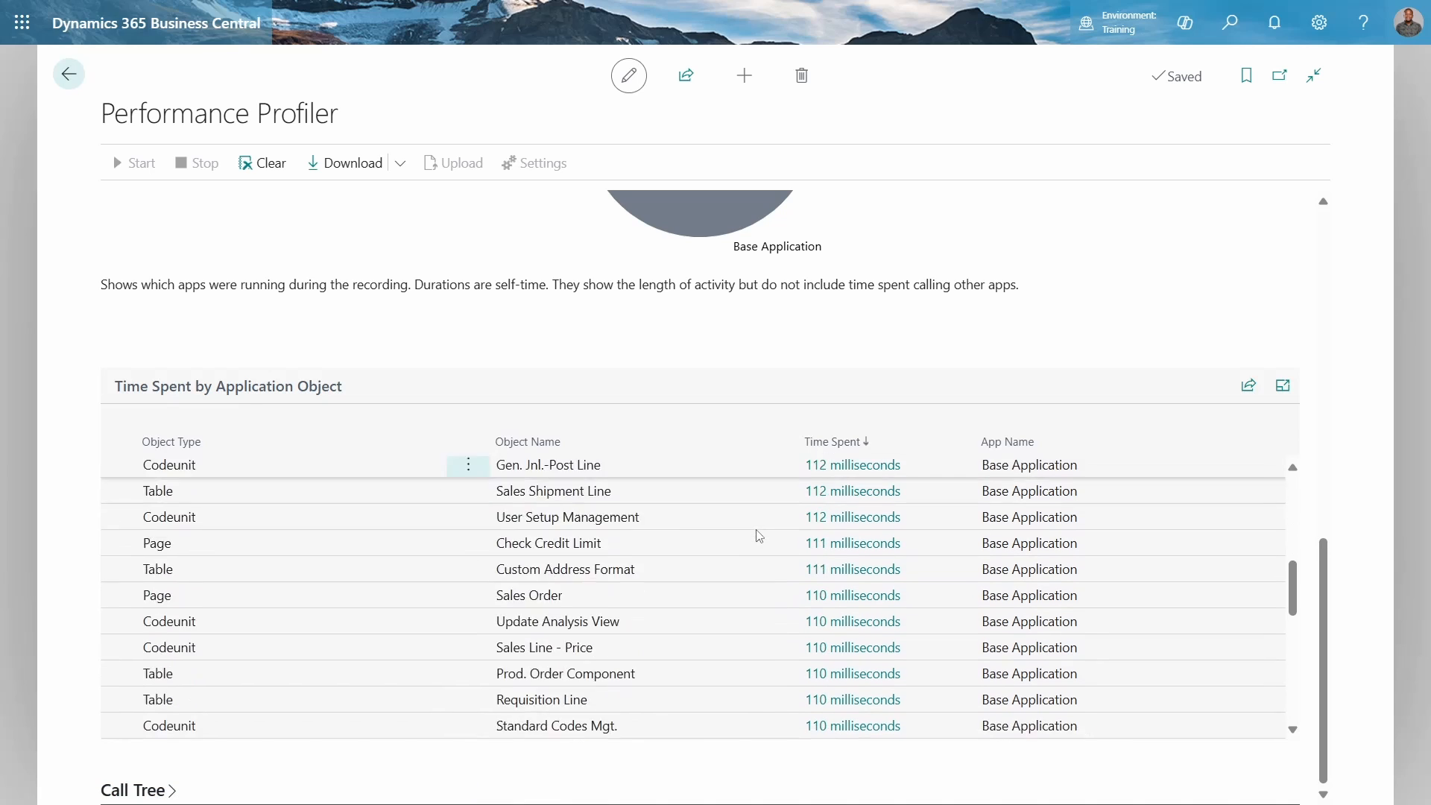
scroll(736, 576, up, 3)
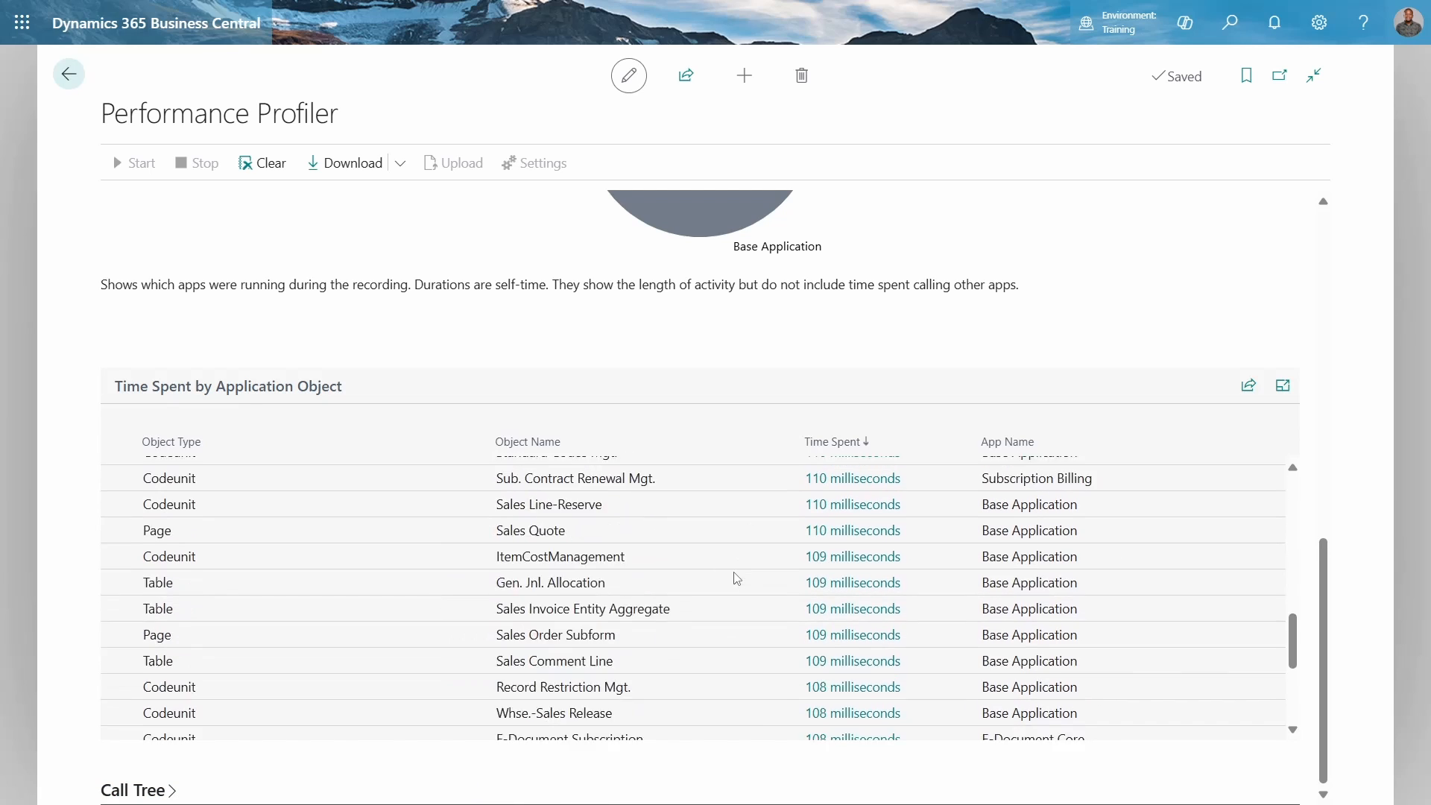
scroll(737, 578, down, 3)
Expand the Call Tree section and scroll through its method entries
click(141, 797)
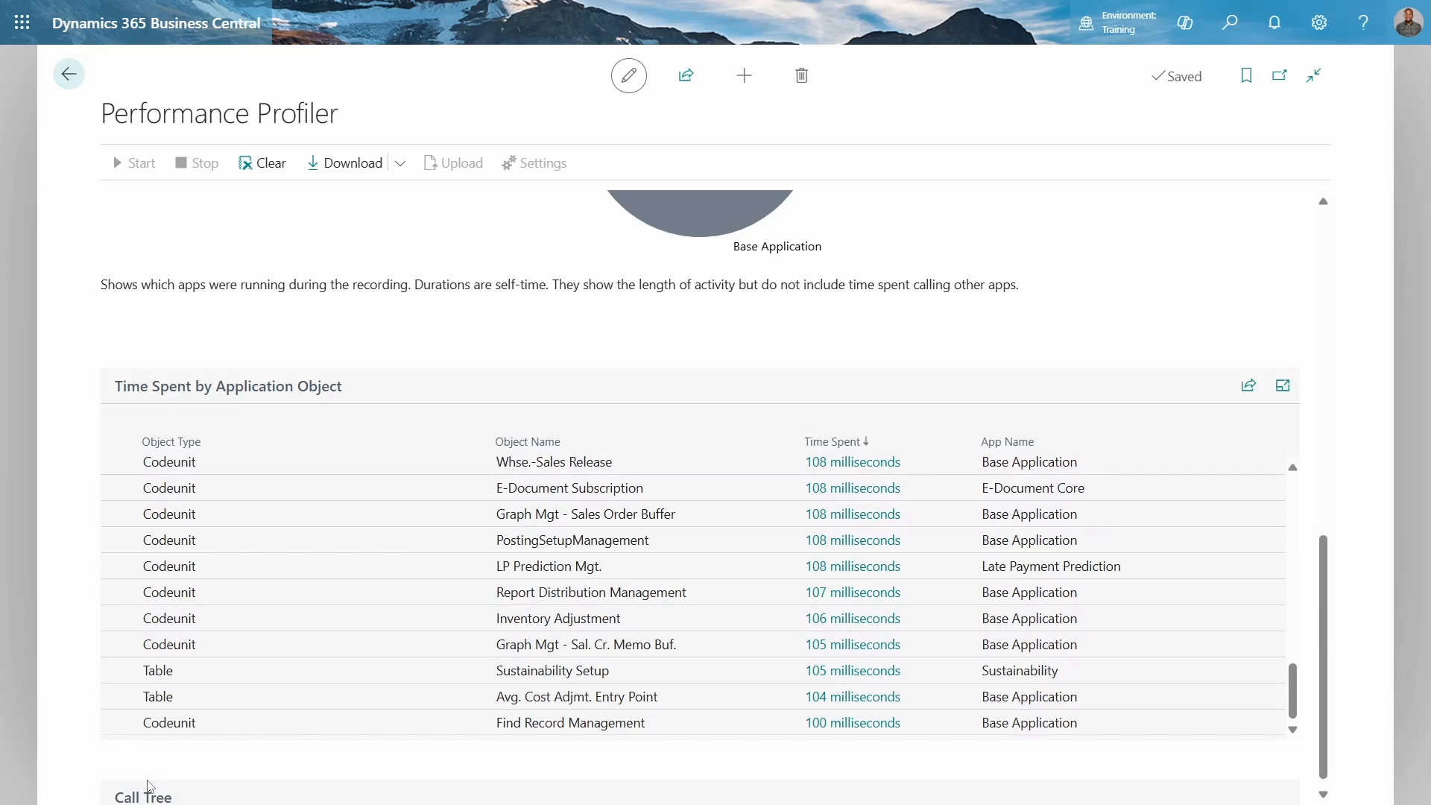
scroll(400, 572, down, 5)
scroll(472, 538, down, 3)
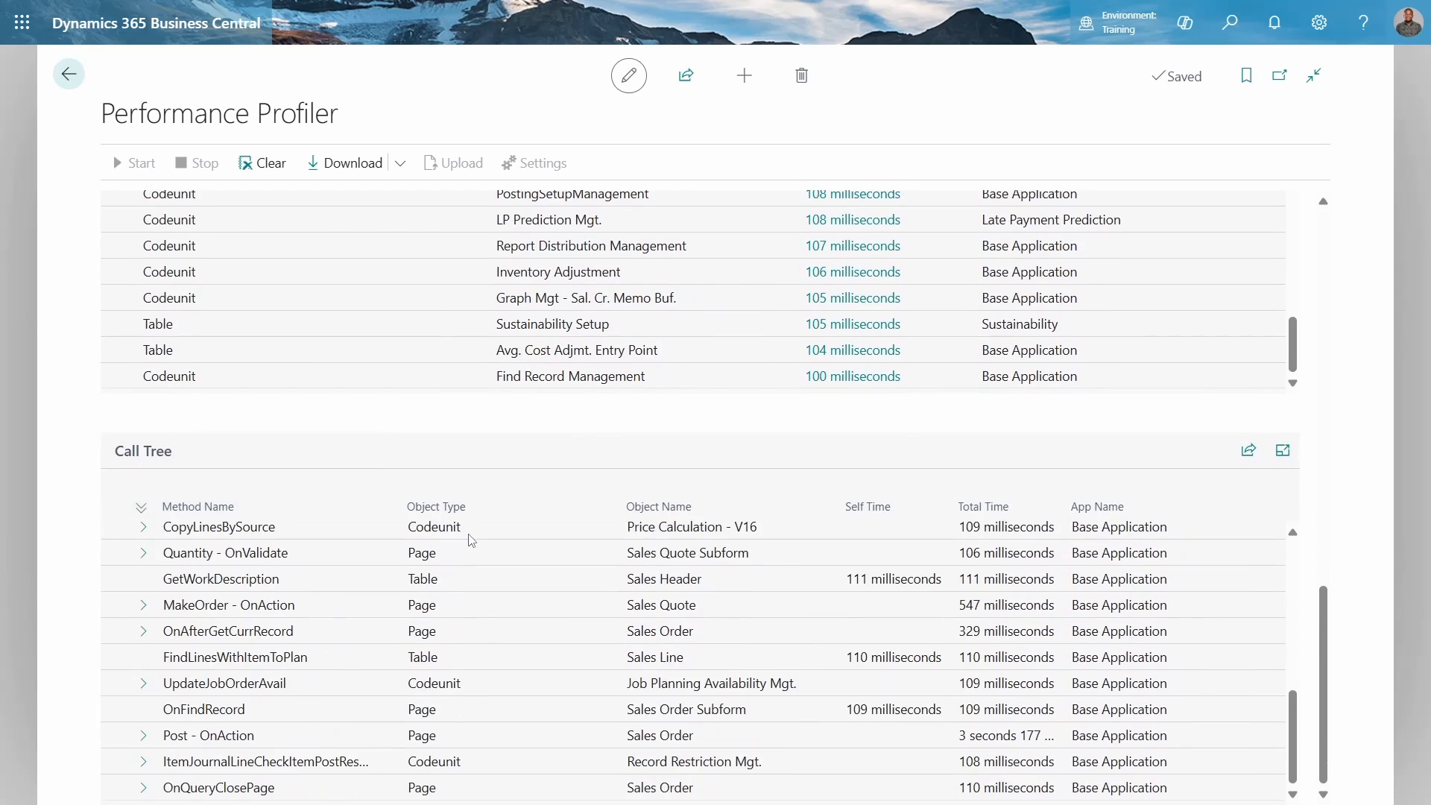
scroll(472, 538, up, 8)
scroll(471, 541, down, 4)
scroll(465, 552, down, 1)
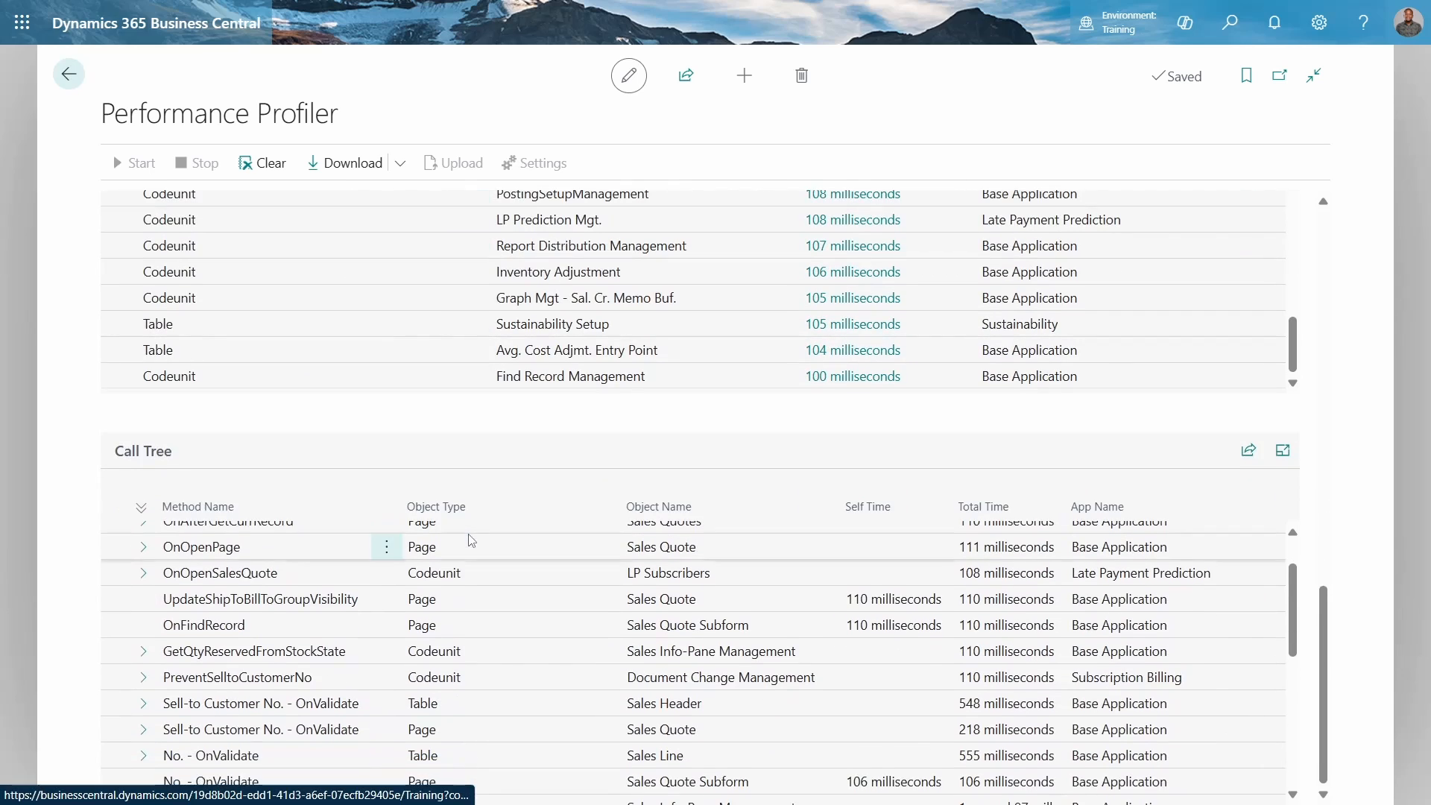
scroll(466, 552, up, 1)
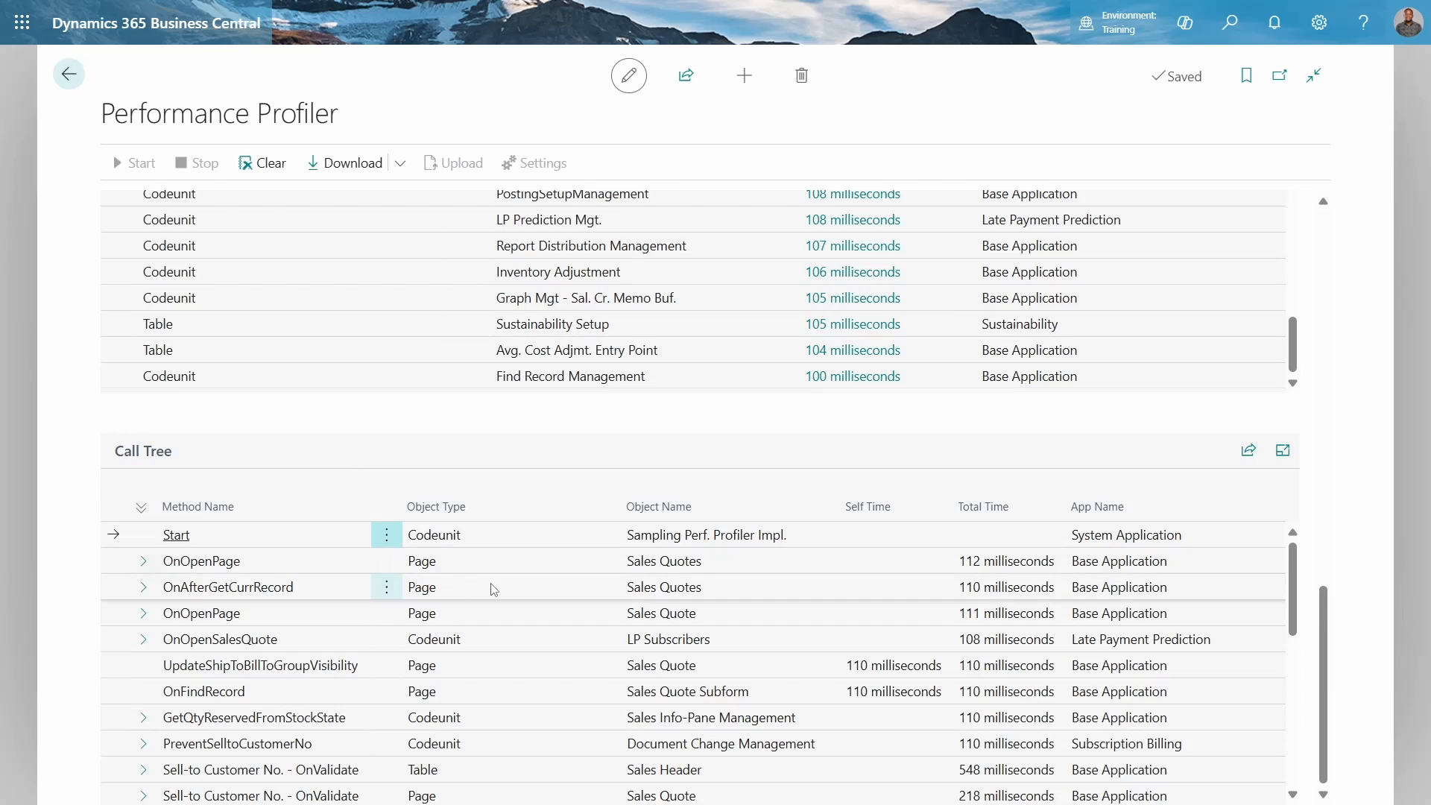
Drill into the OnOpenPage, No. - OnValidate and MakeOrder - OnAction nodes of the call tree
click(144, 561)
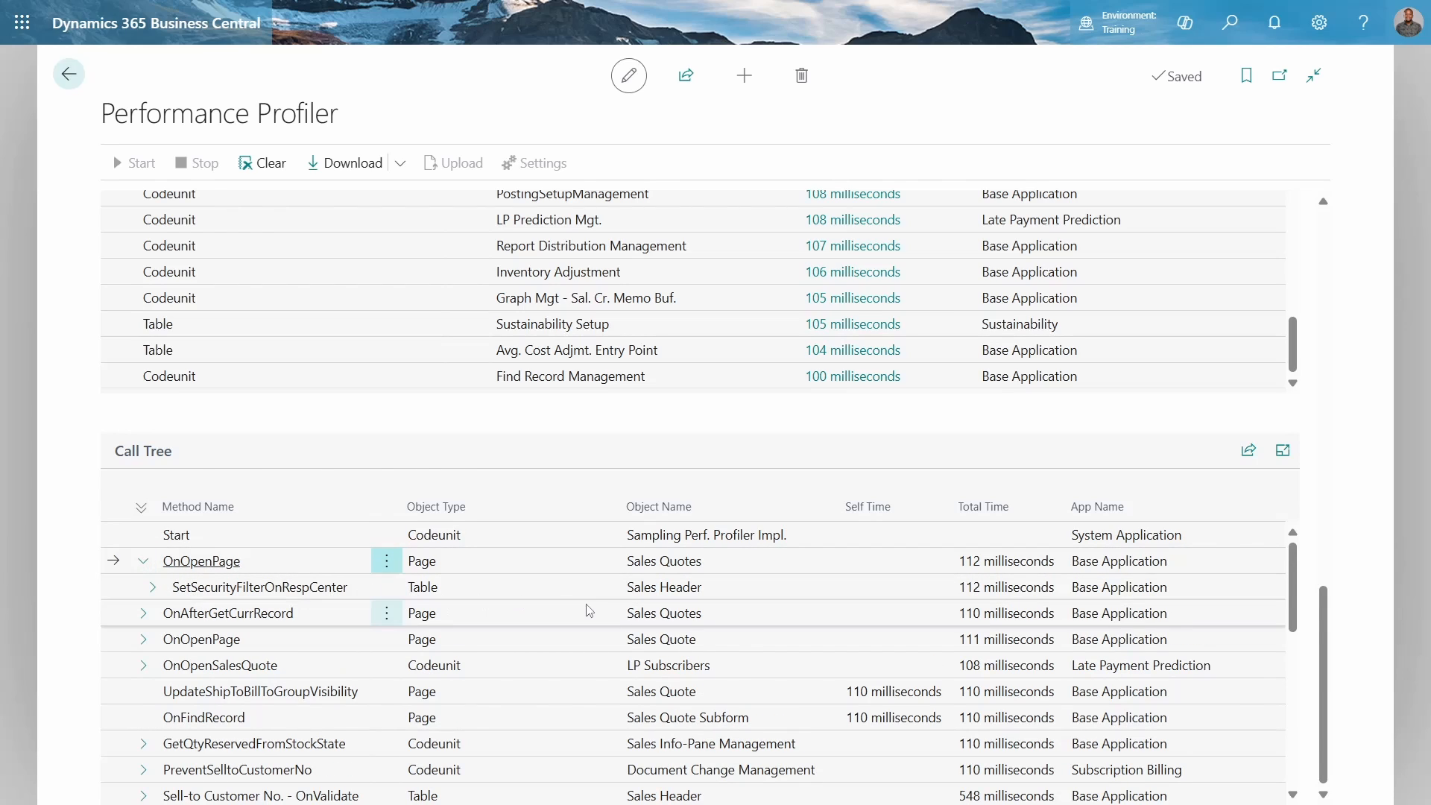
click(152, 587)
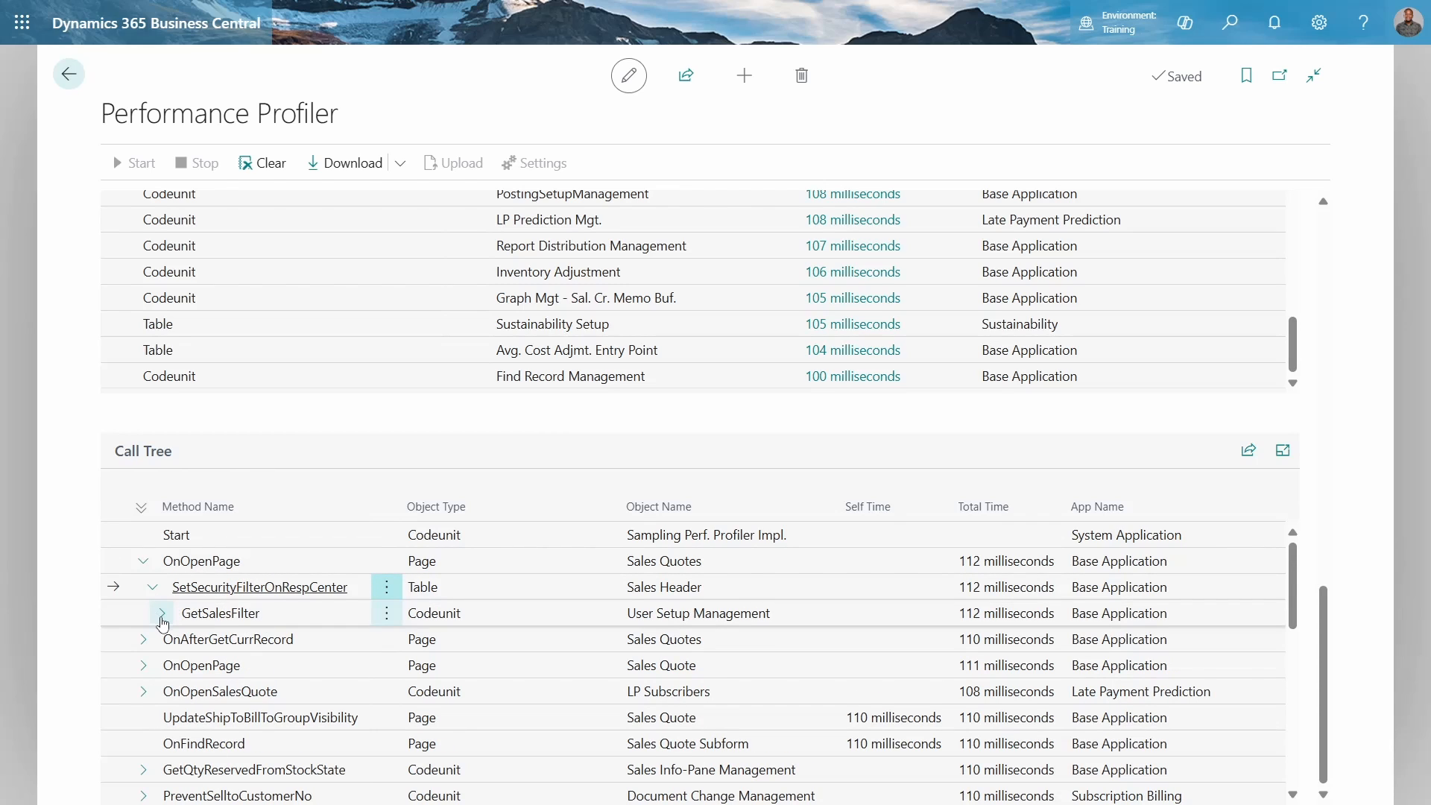
click(162, 612)
scroll(304, 635, down, 1)
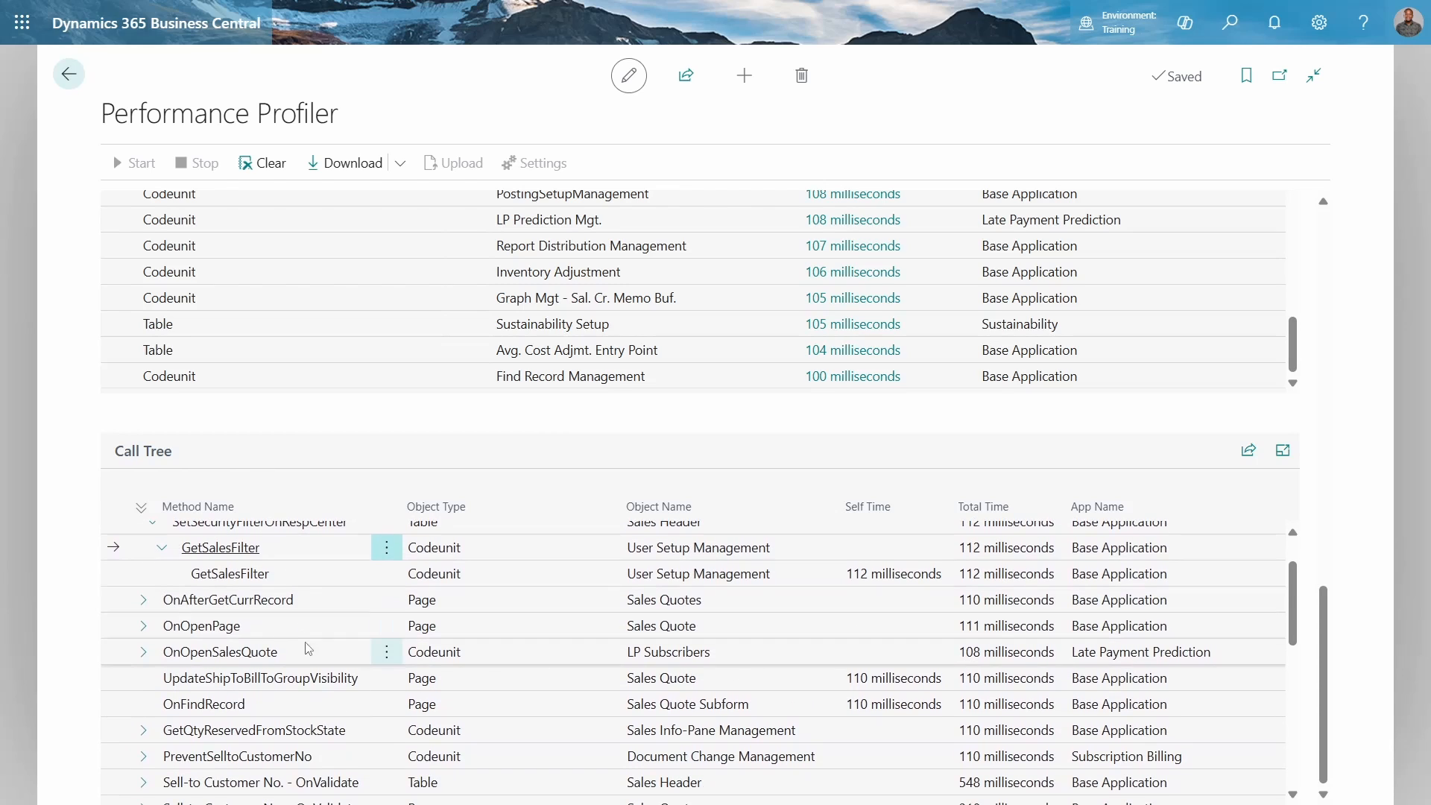
scroll(307, 647, up, 1)
scroll(306, 647, down, 1)
scroll(309, 653, down, 3)
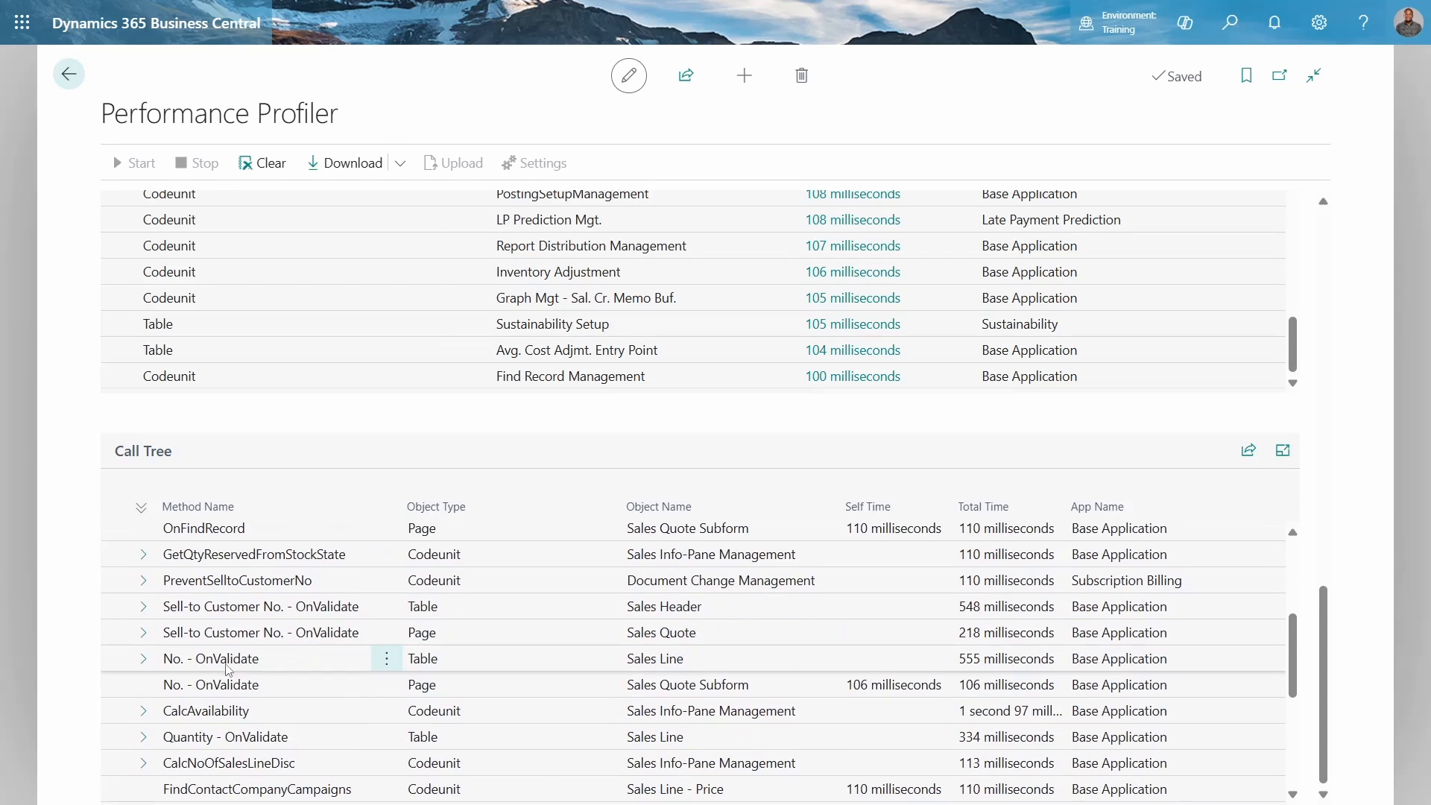
click(149, 659)
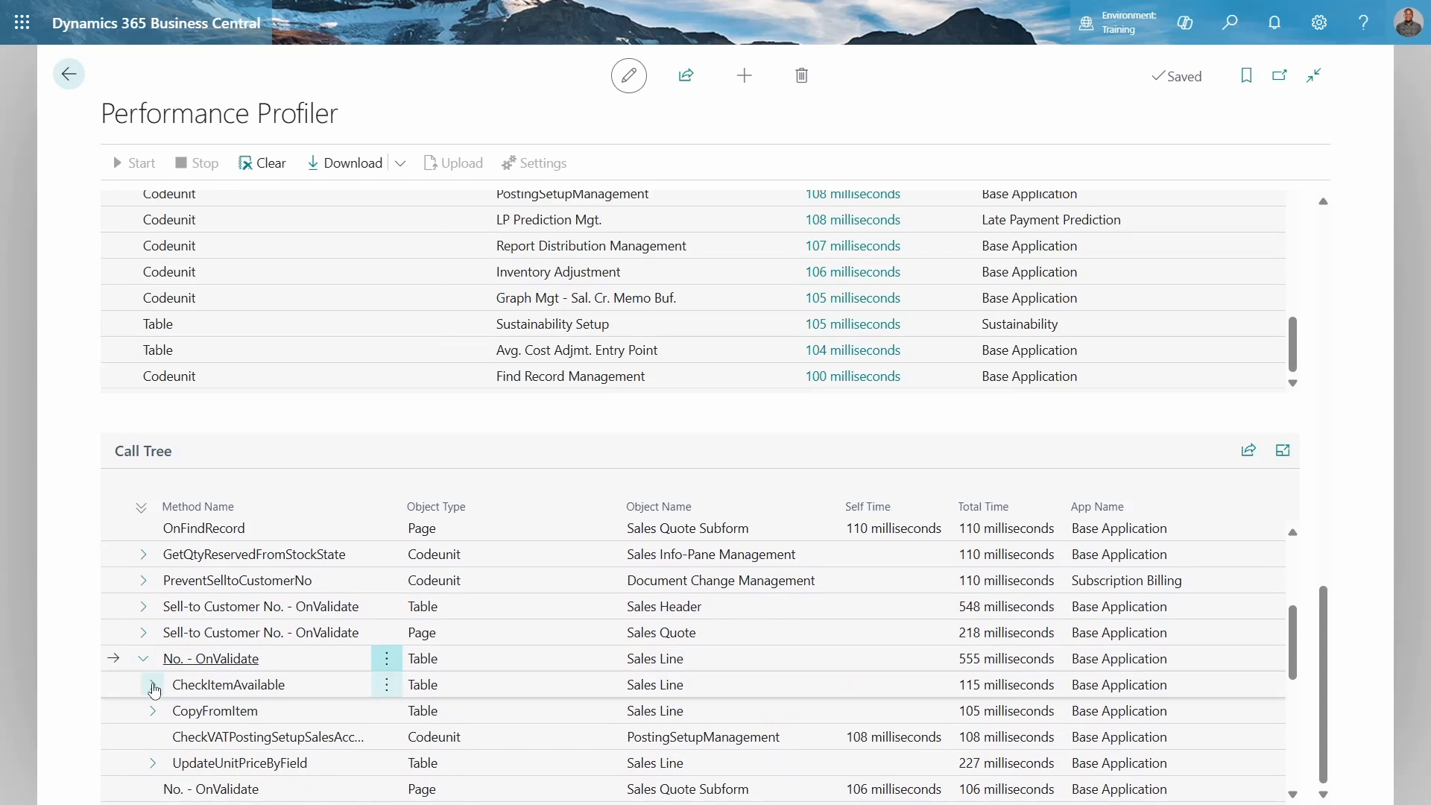
click(153, 687)
click(153, 685)
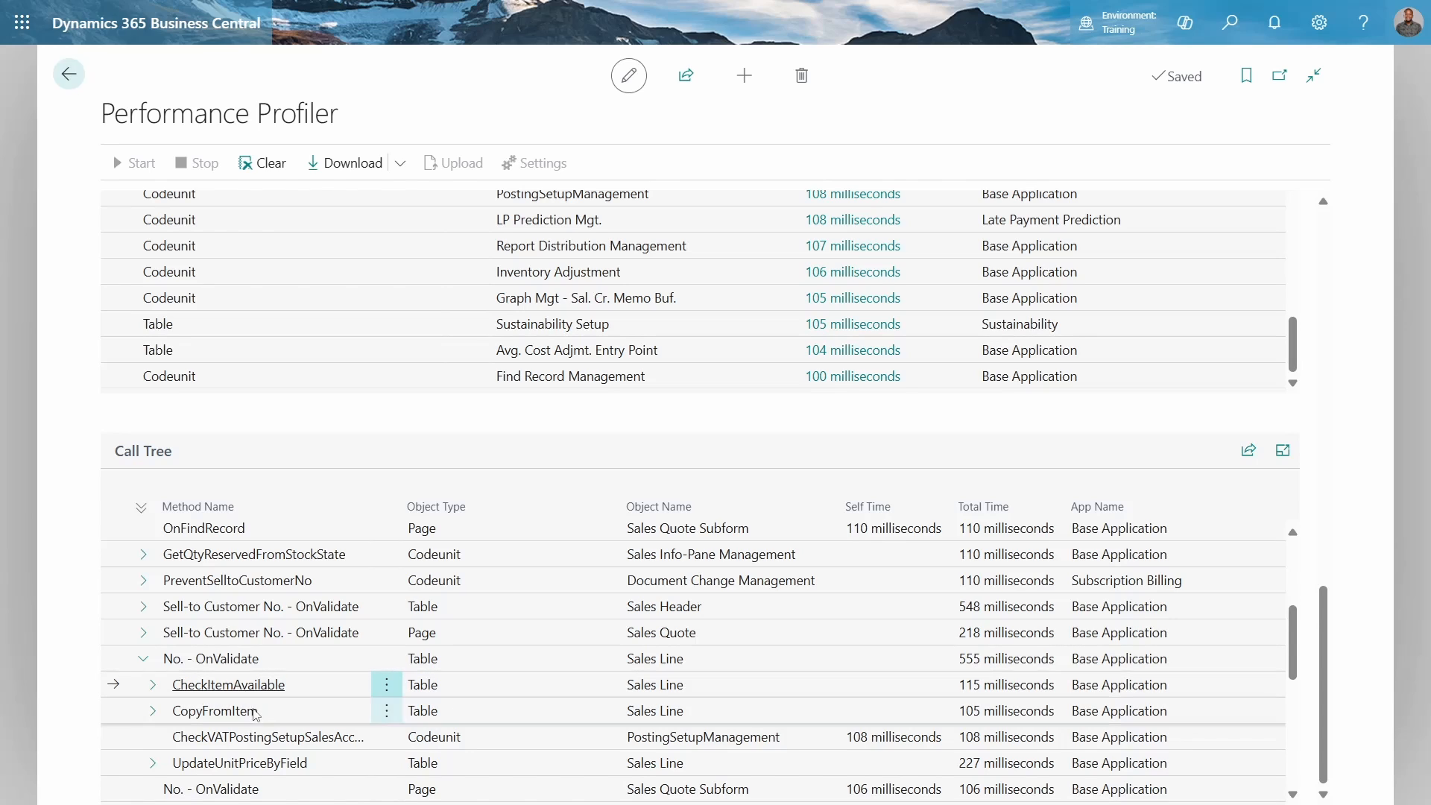
scroll(270, 715, down, 10)
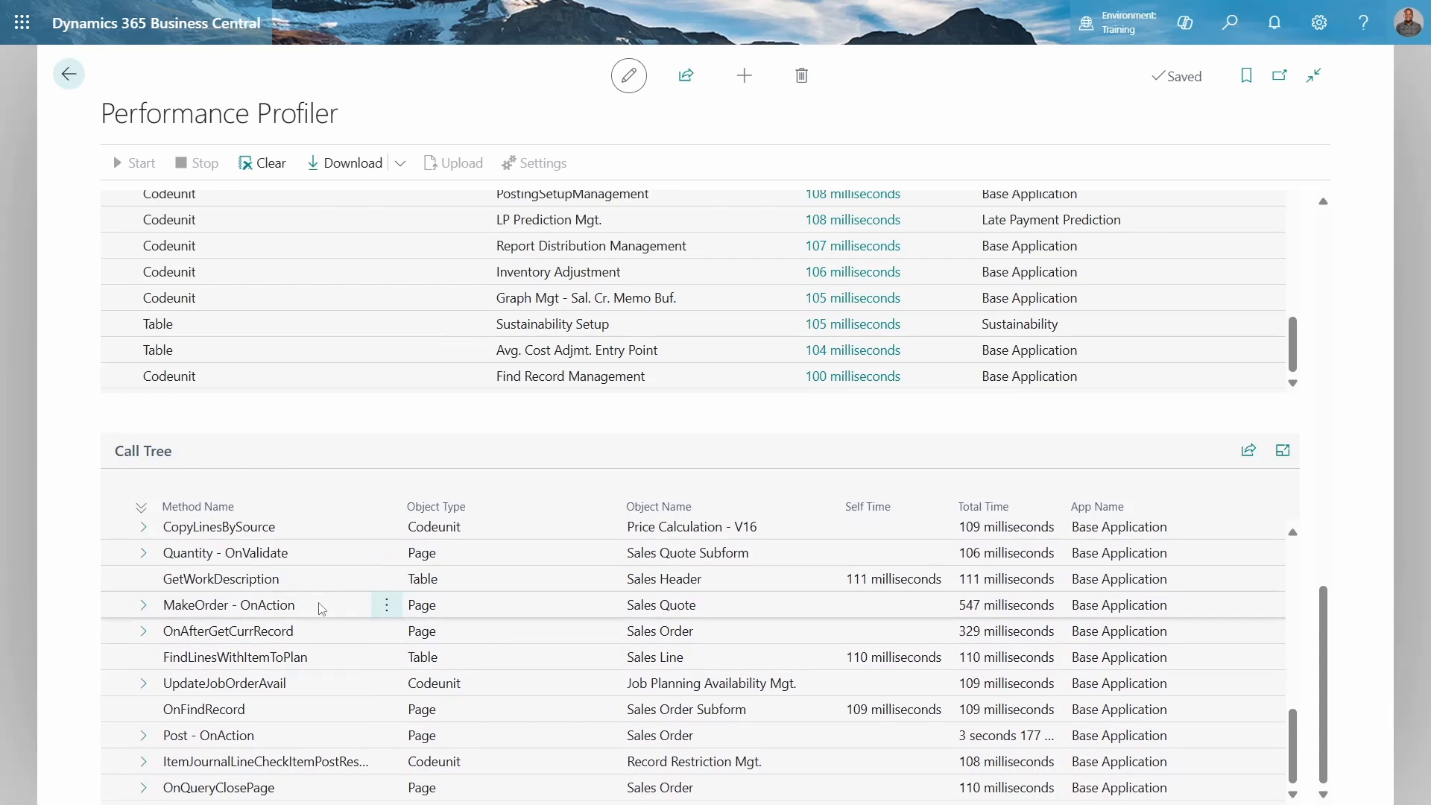
click(143, 604)
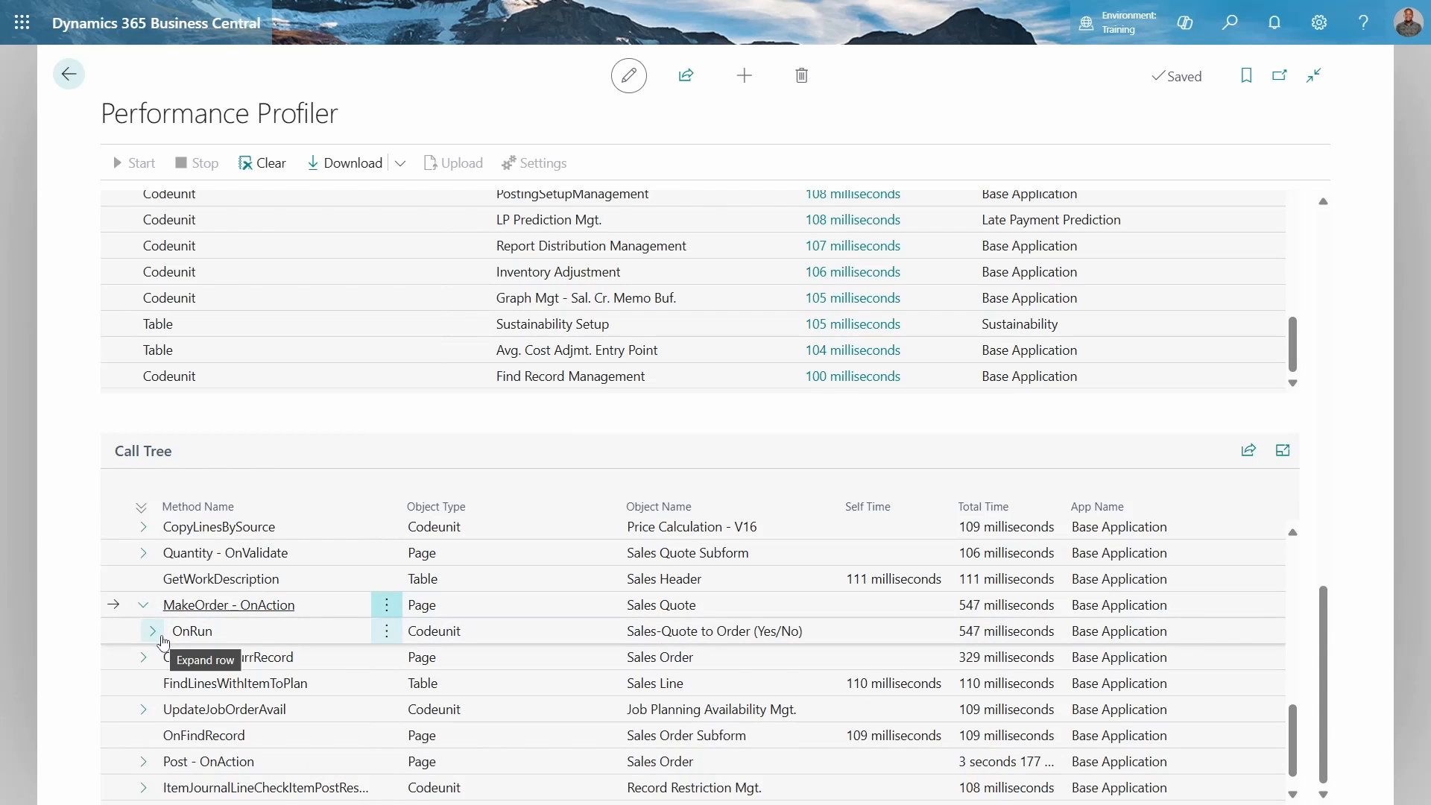
Download the recorded performance profile, accepting the sensitive-data warning
scroll(217, 488, up, 10)
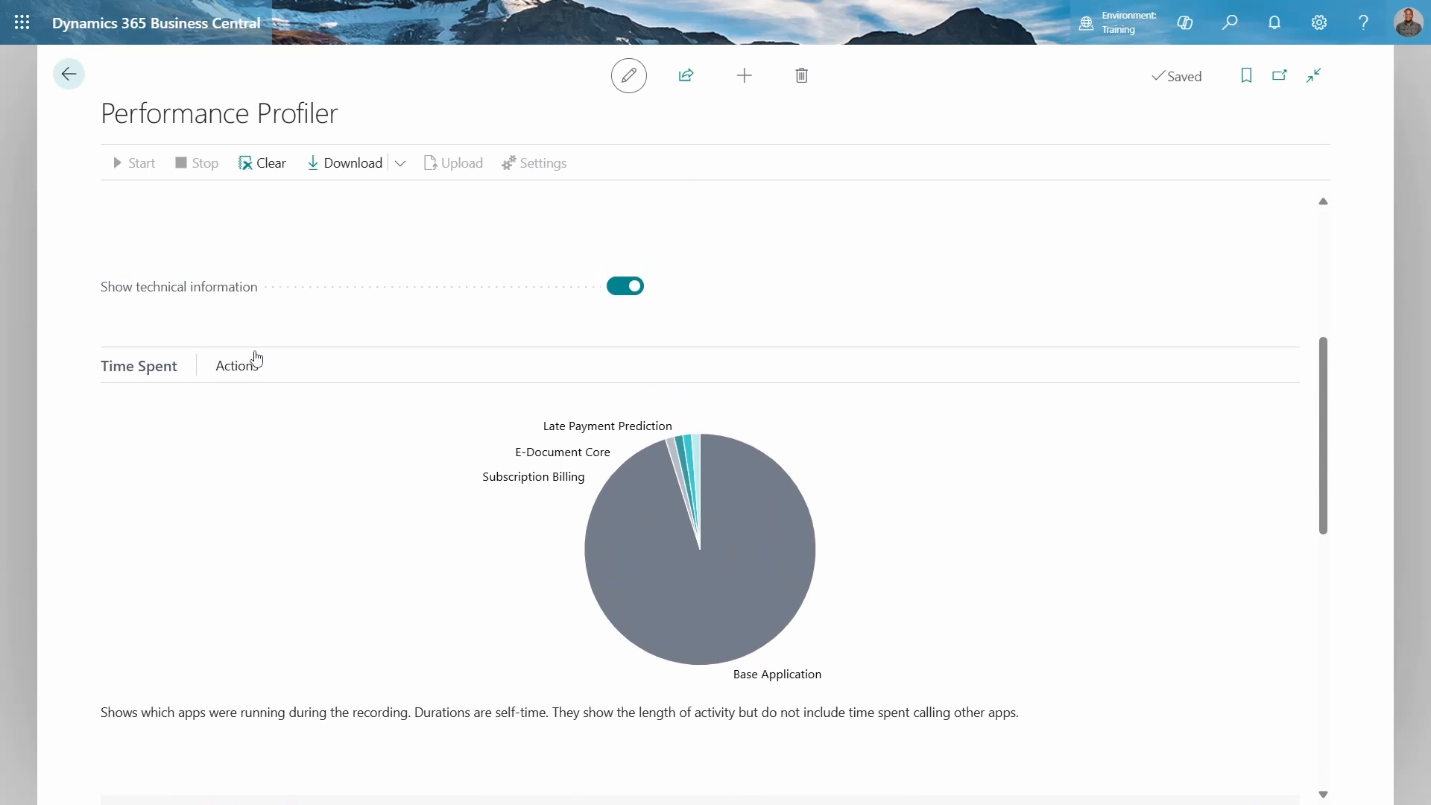
scroll(257, 359, up, 5)
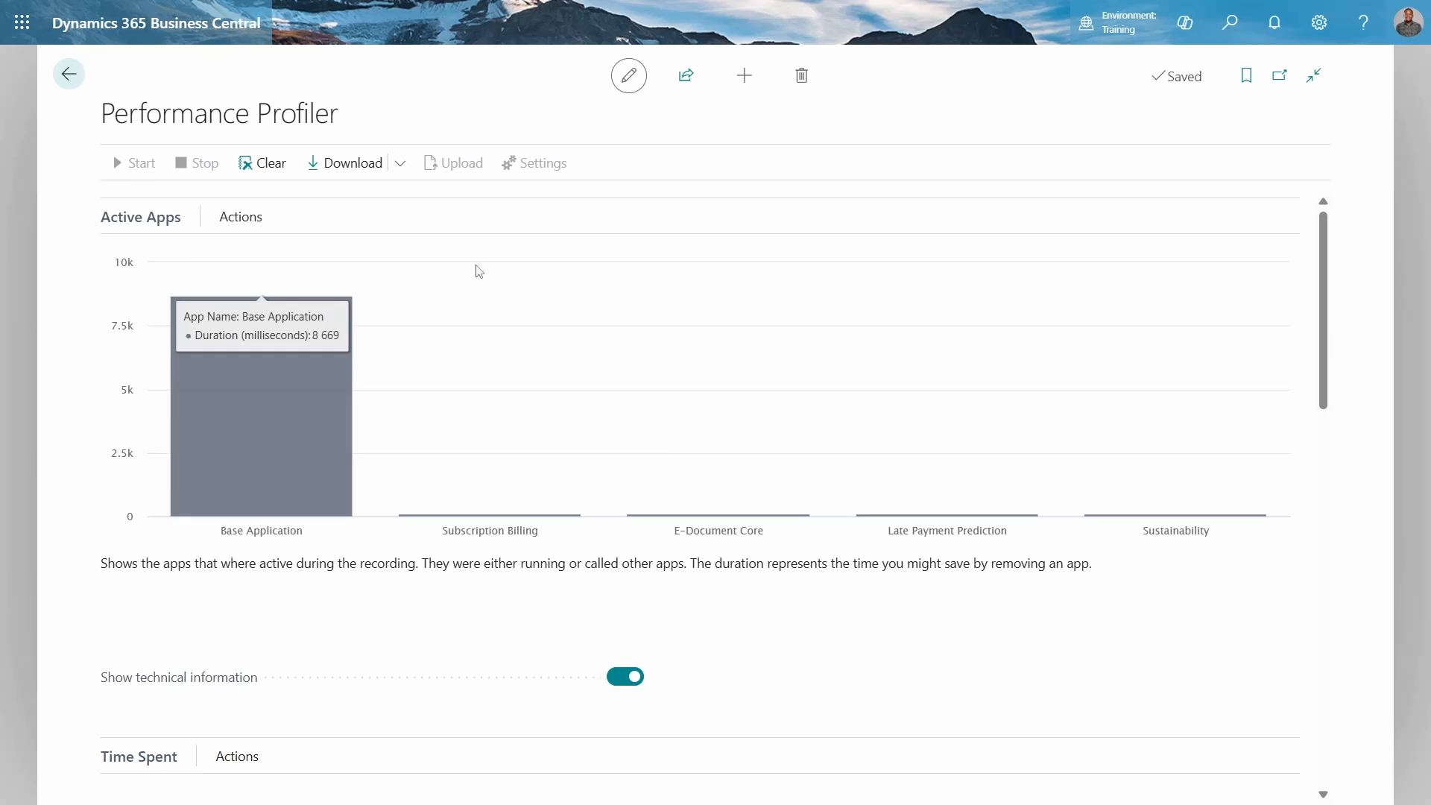
click(404, 177)
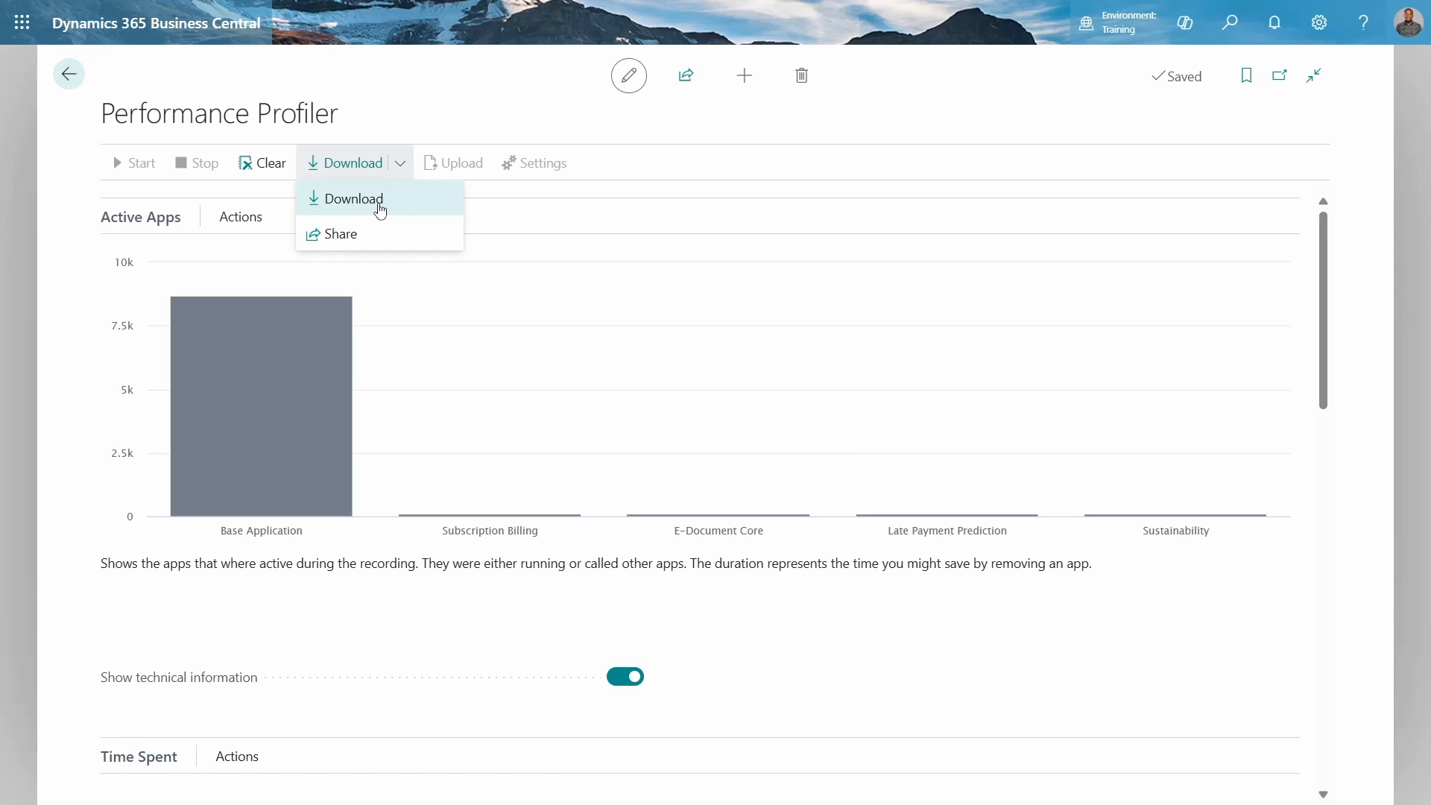
click(377, 206)
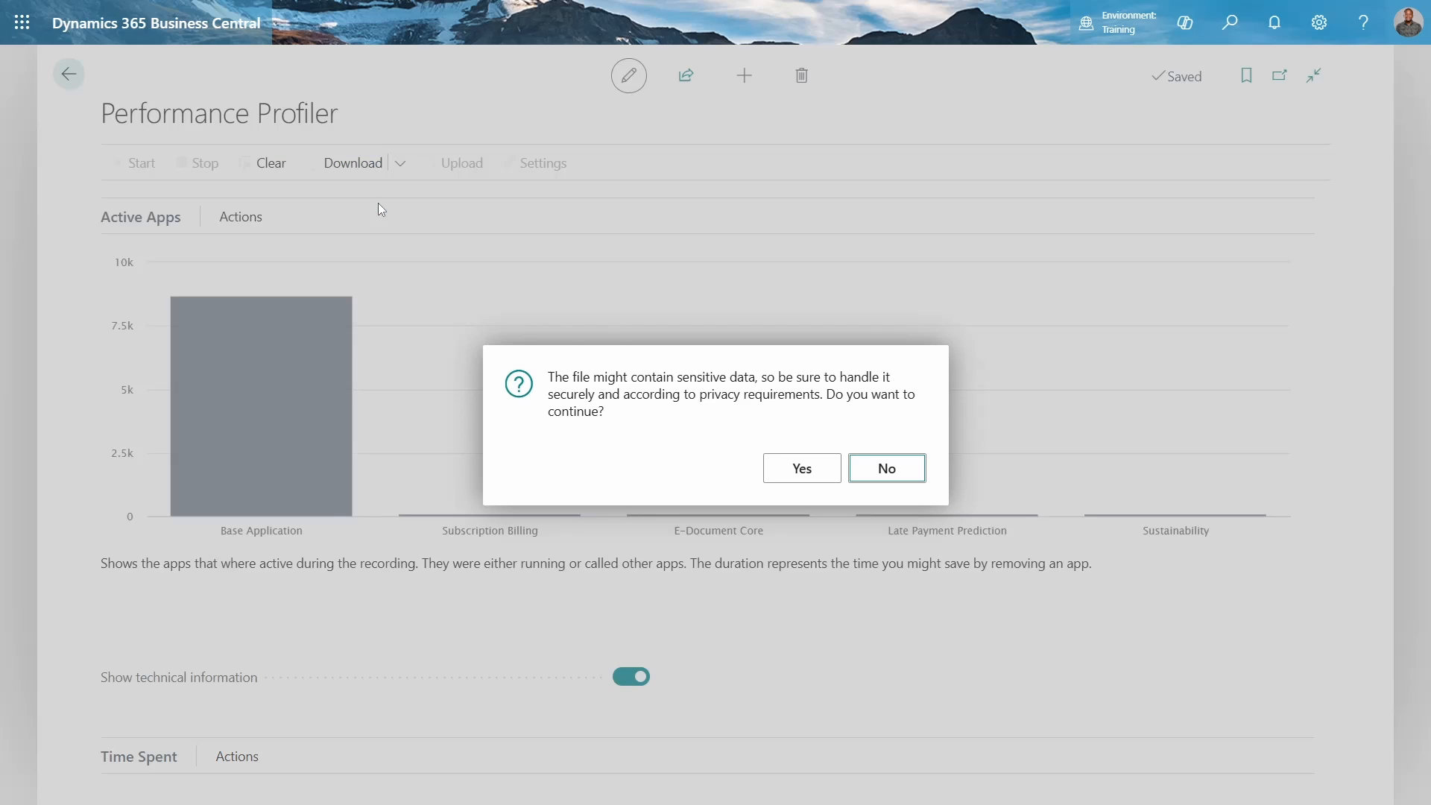
click(807, 477)
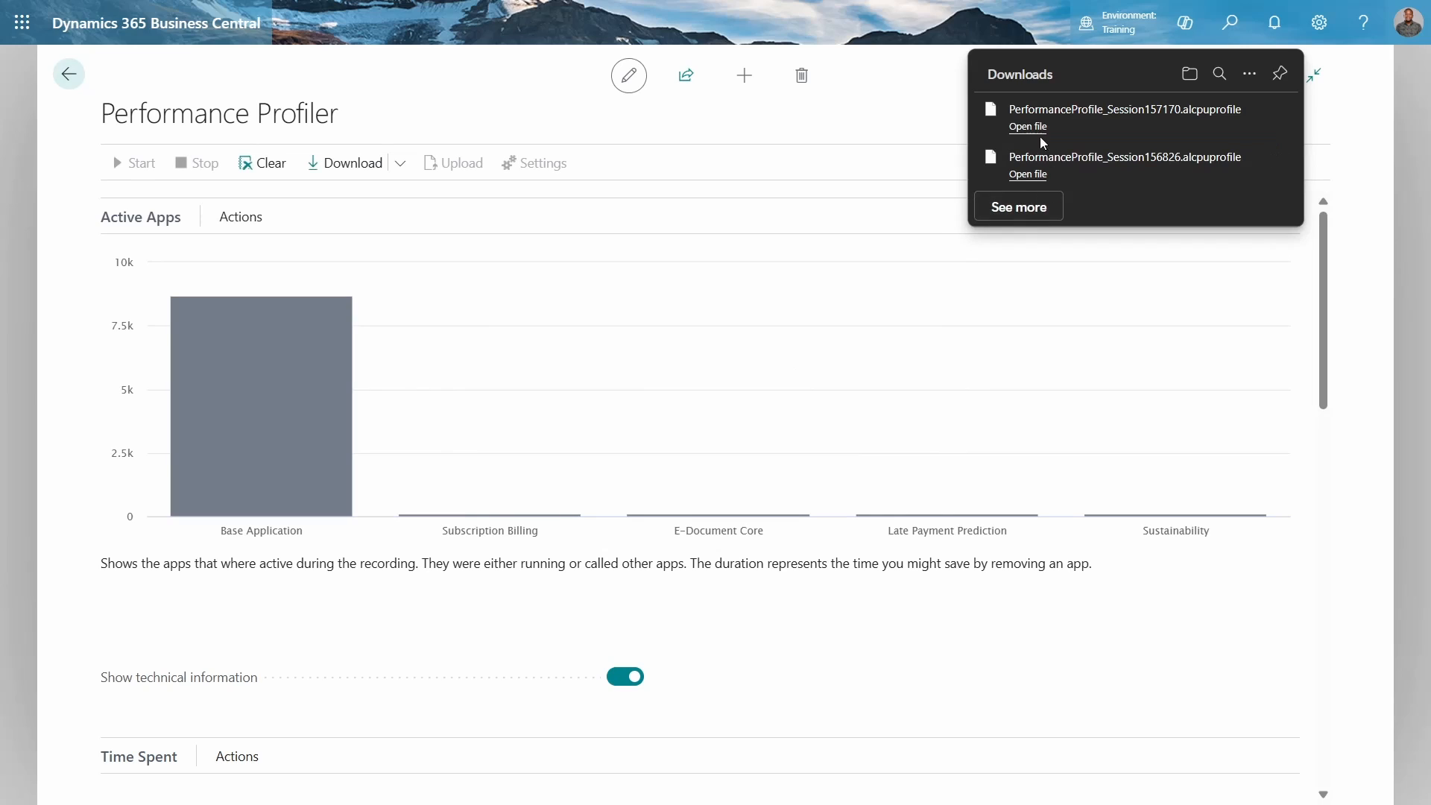
Open the downloaded PerformanceProfile_Session157170.alcpuprofile file in Visual Studio Code just once
click(1036, 127)
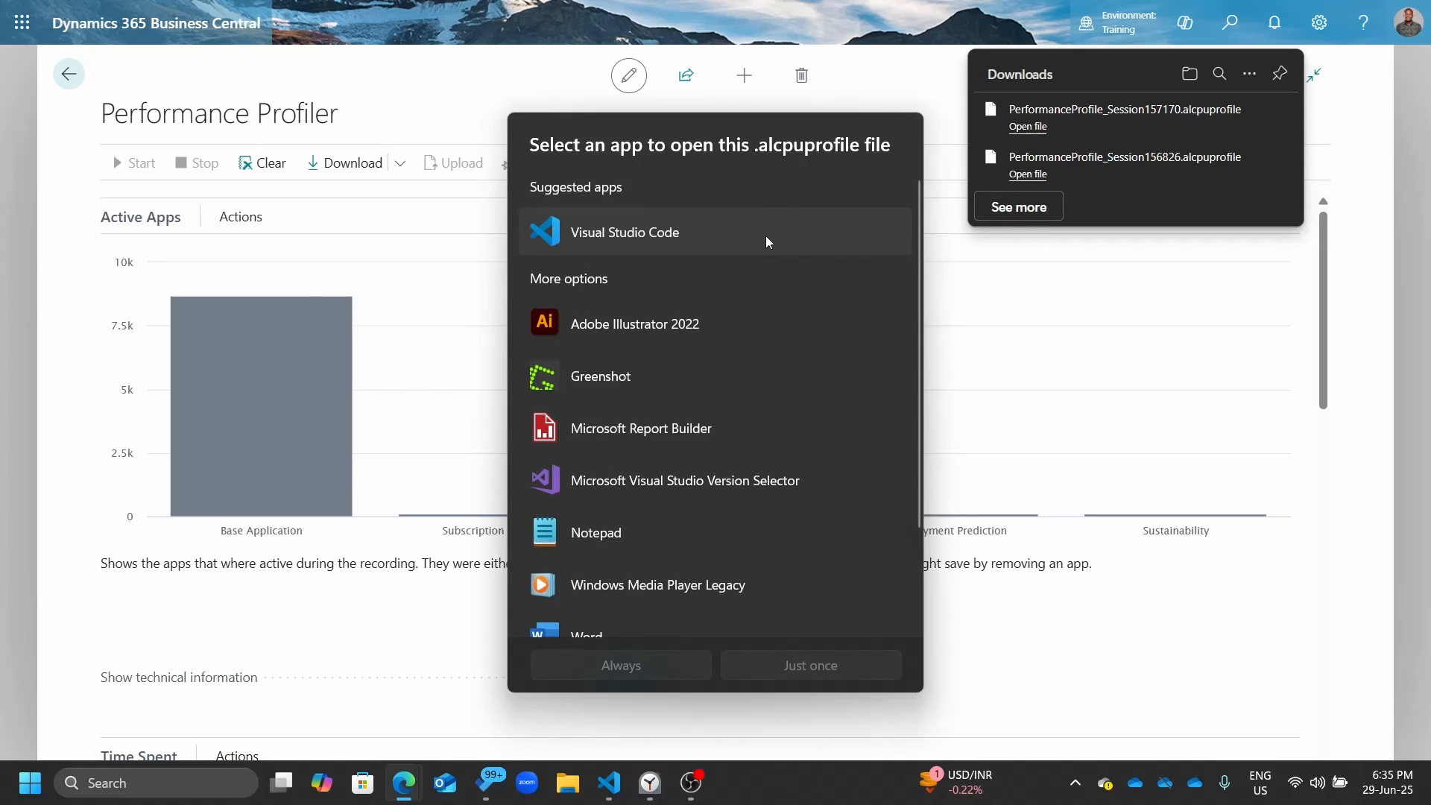
click(767, 236)
click(815, 667)
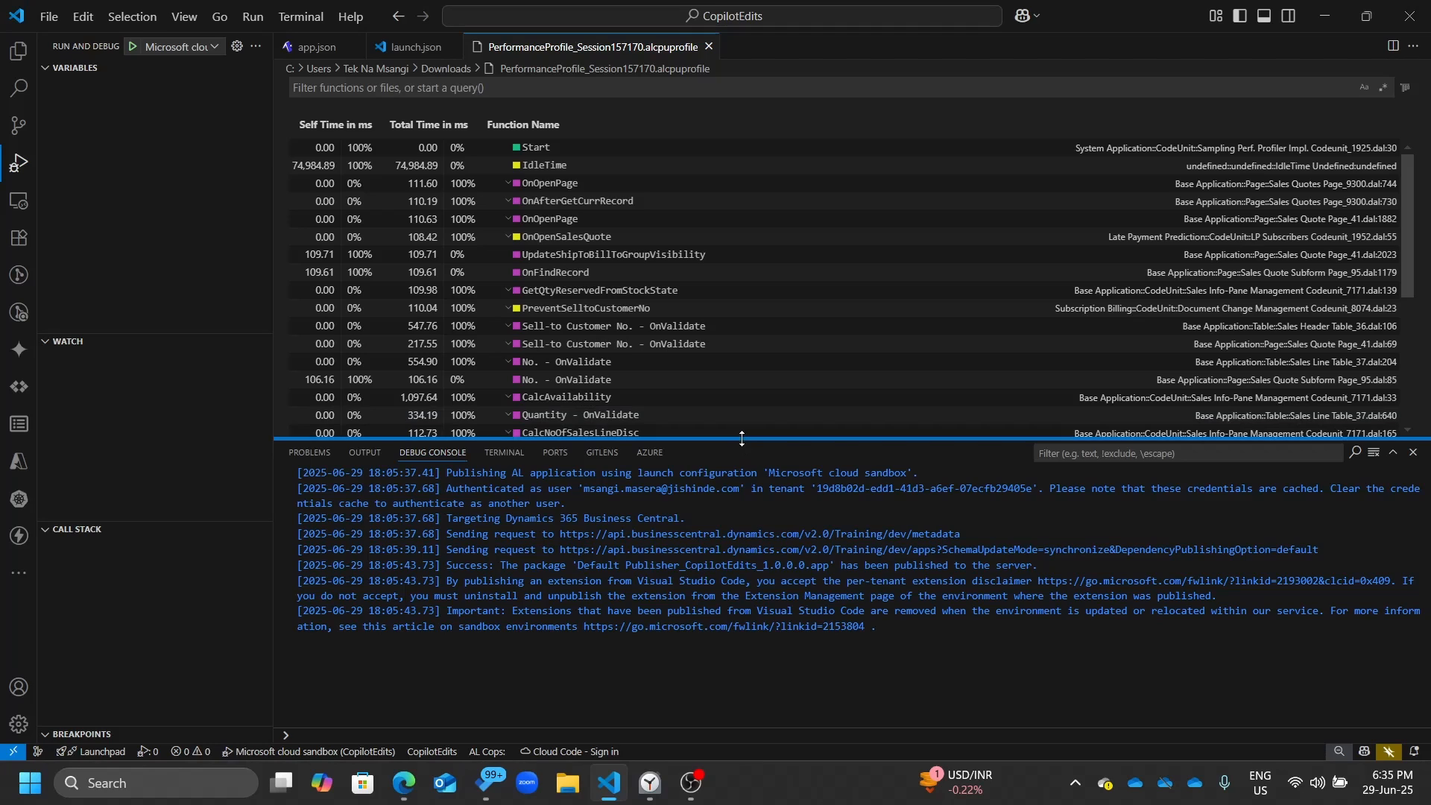
Switch back to Business Central in the browser and leave the Performance Profiler for the home page
drag(727, 549, 566, 504)
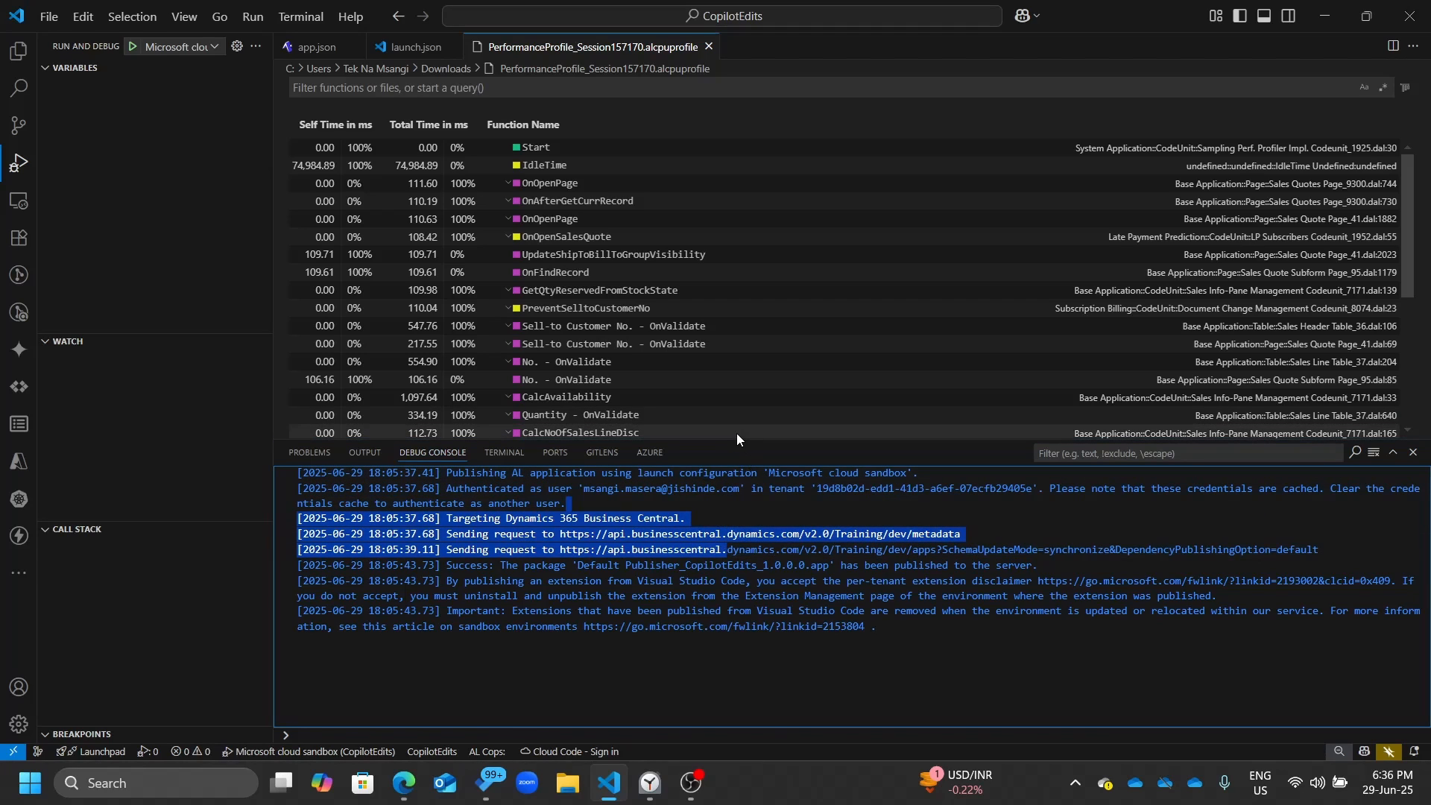
key(alt+Tab)
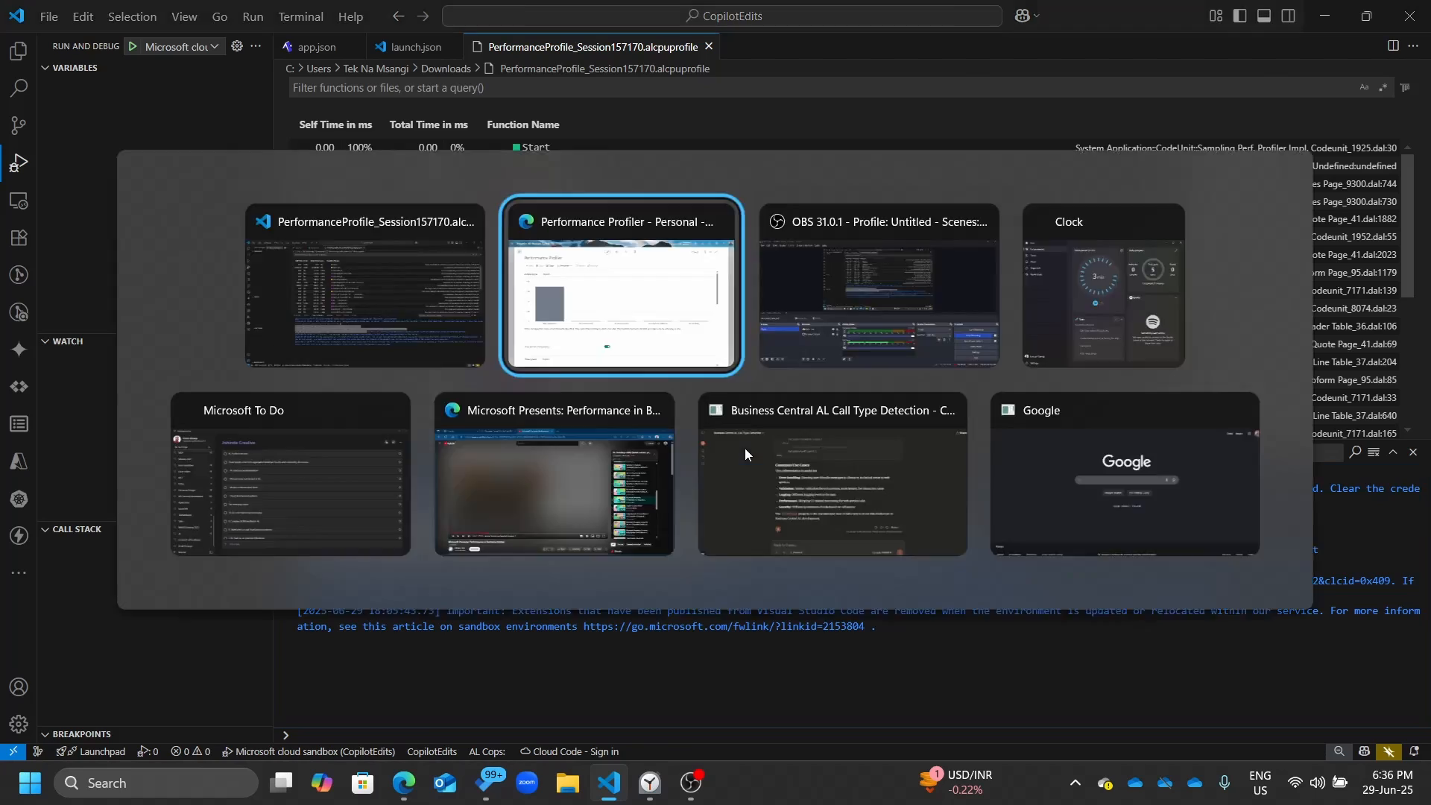
click(505, 230)
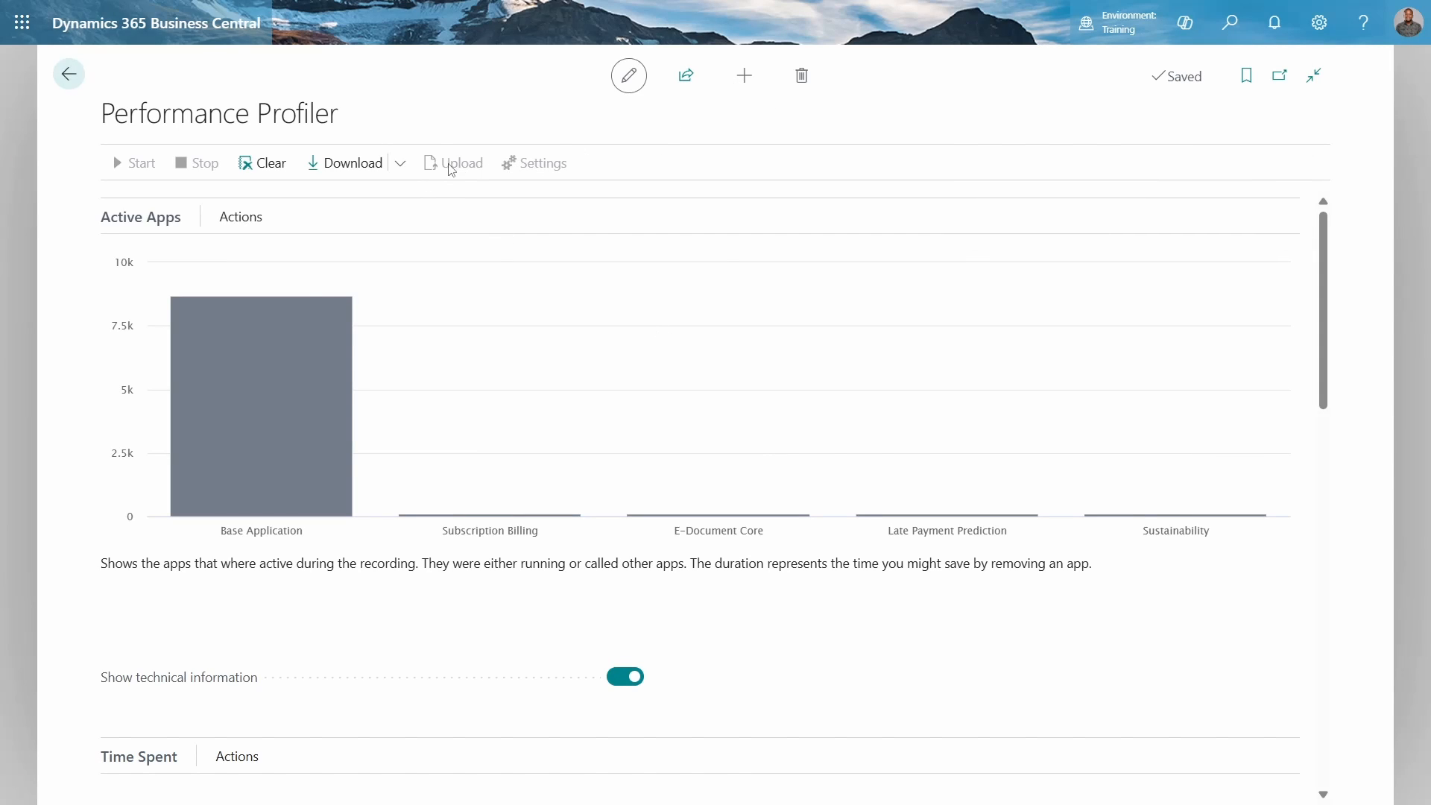
key(alt+Tab)
click(69, 71)
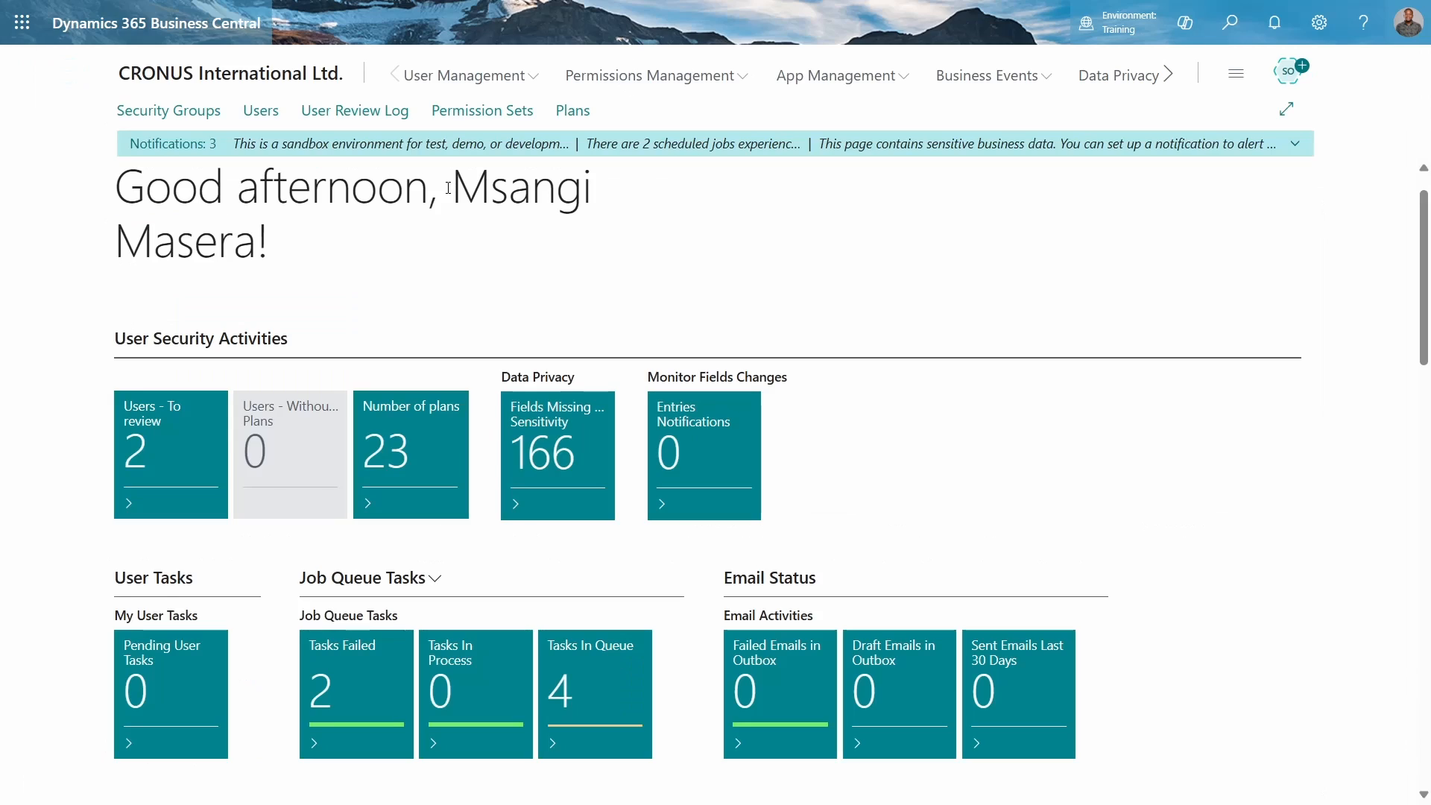
Open Help & Support and launch Analyze performance with scheduled profiler
click(1354, 36)
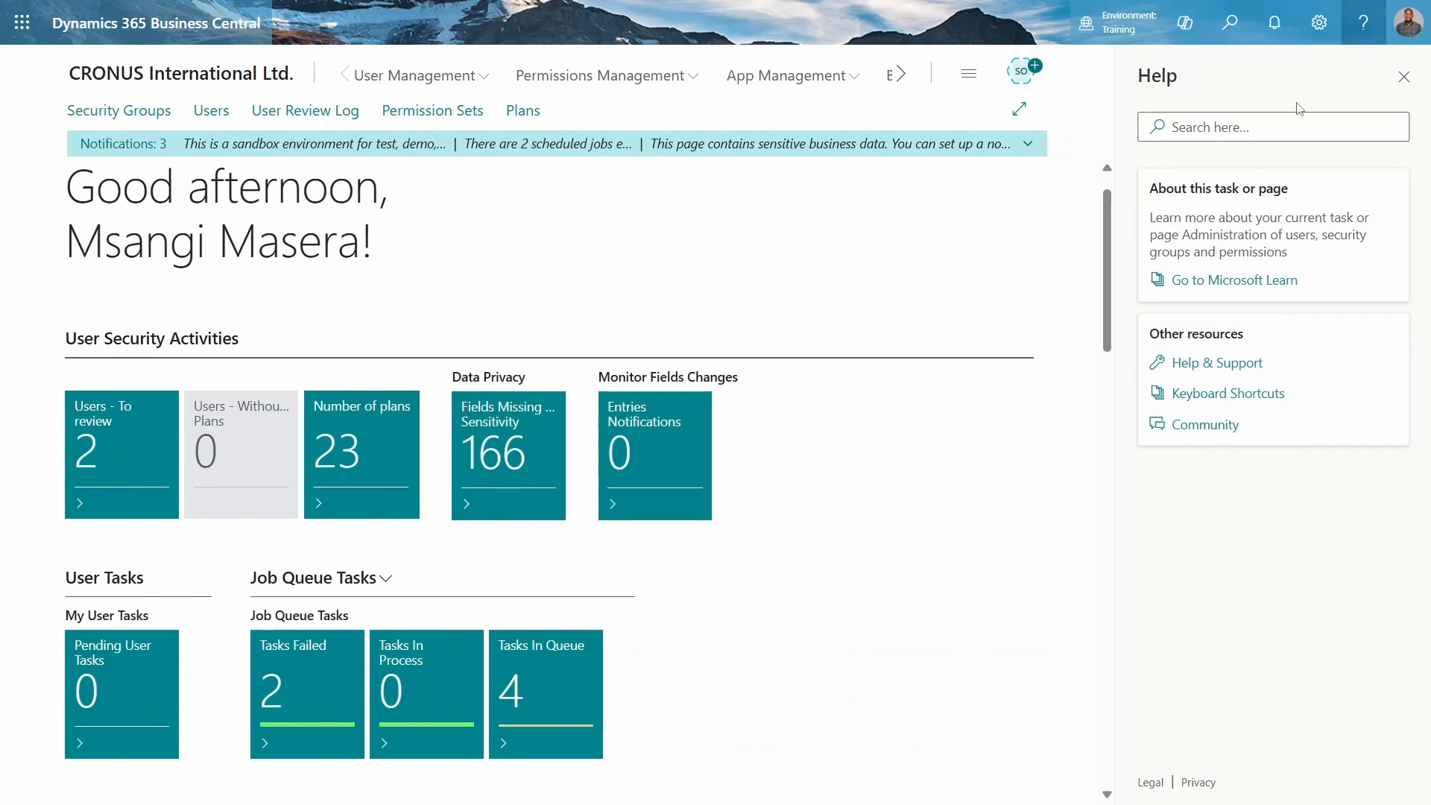
click(1193, 479)
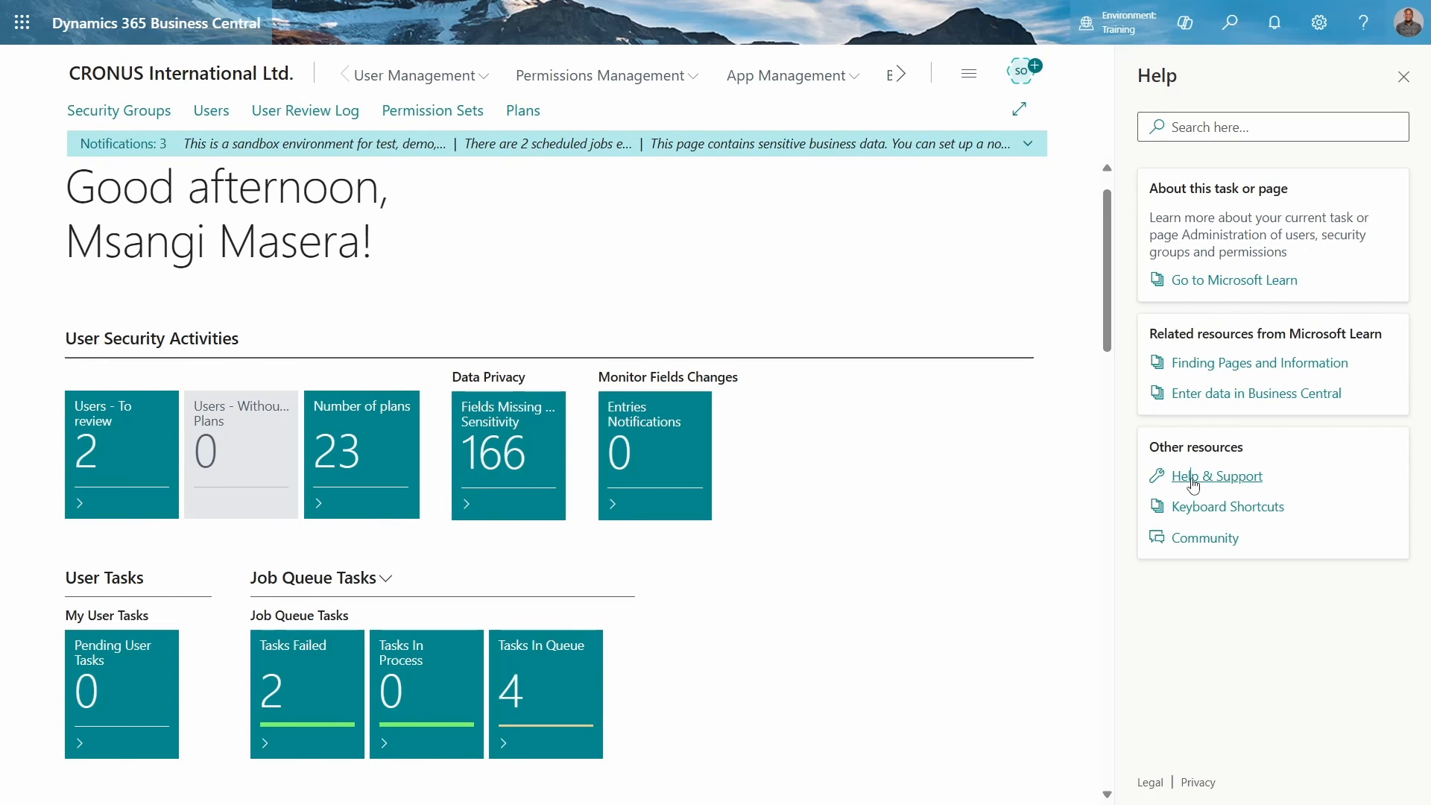
scroll(655, 425, down, 4)
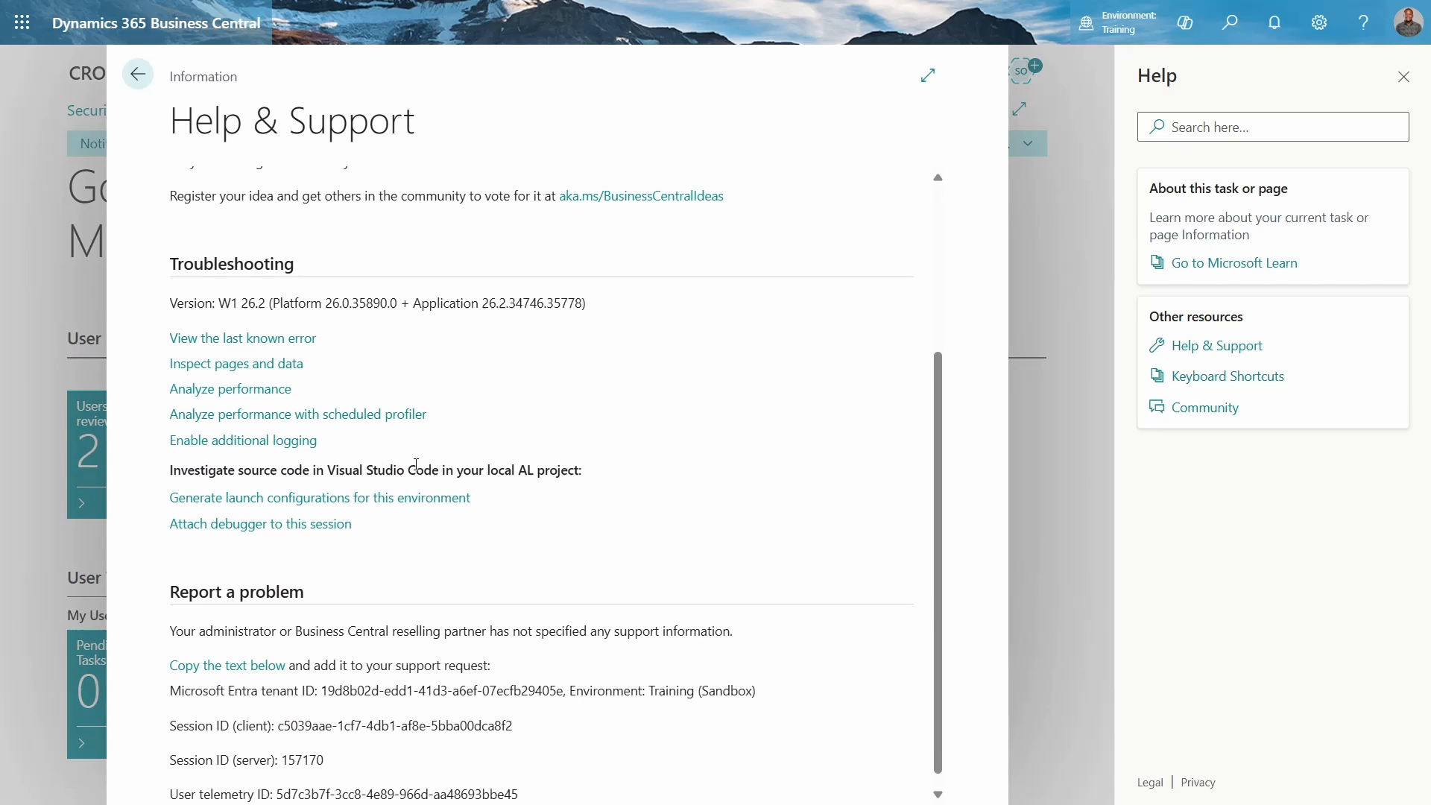
click(328, 414)
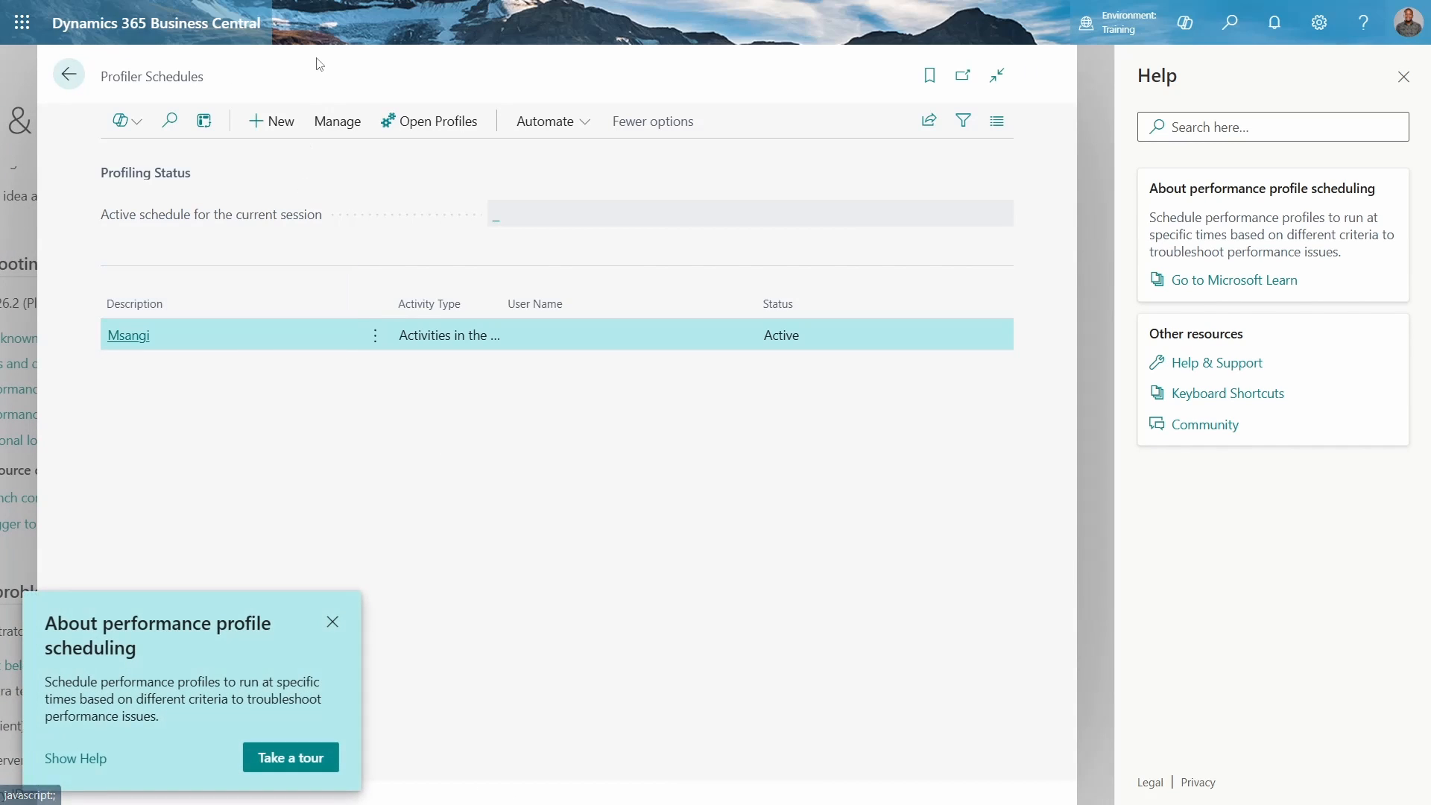
Create a new profiler schedule with description tek and activity type Web service calls
click(273, 123)
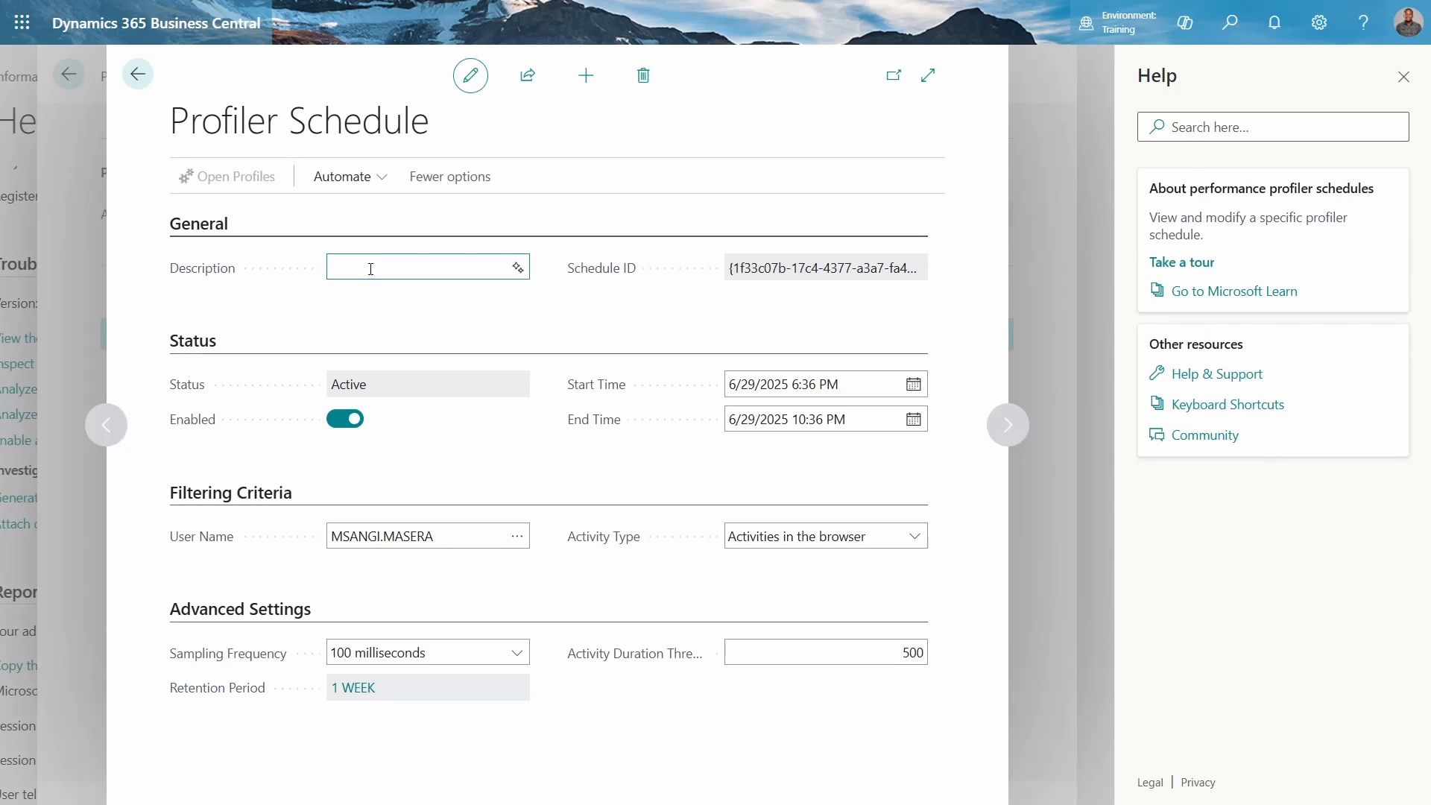
text(tek)
key(Tab)
key(Tab)
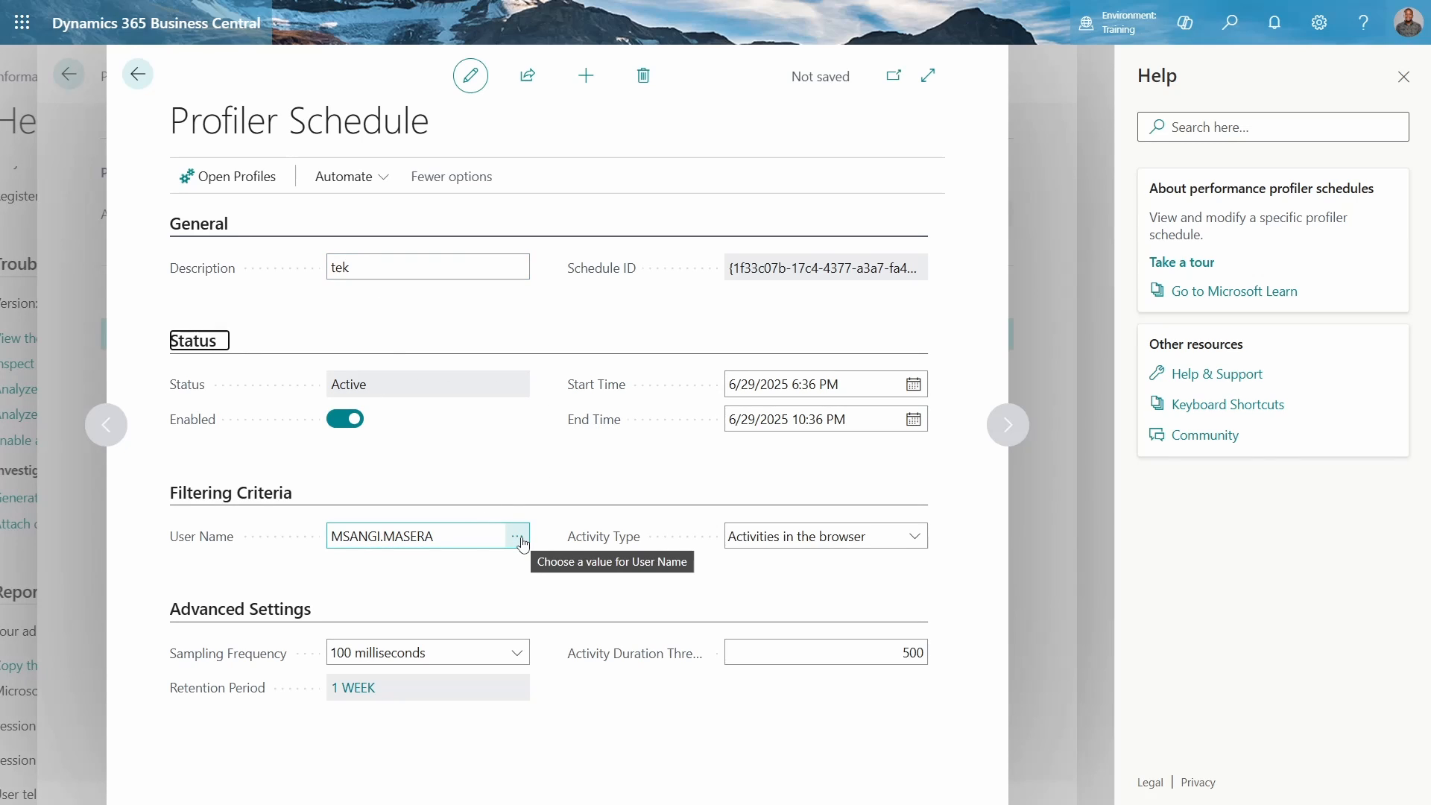
click(913, 535)
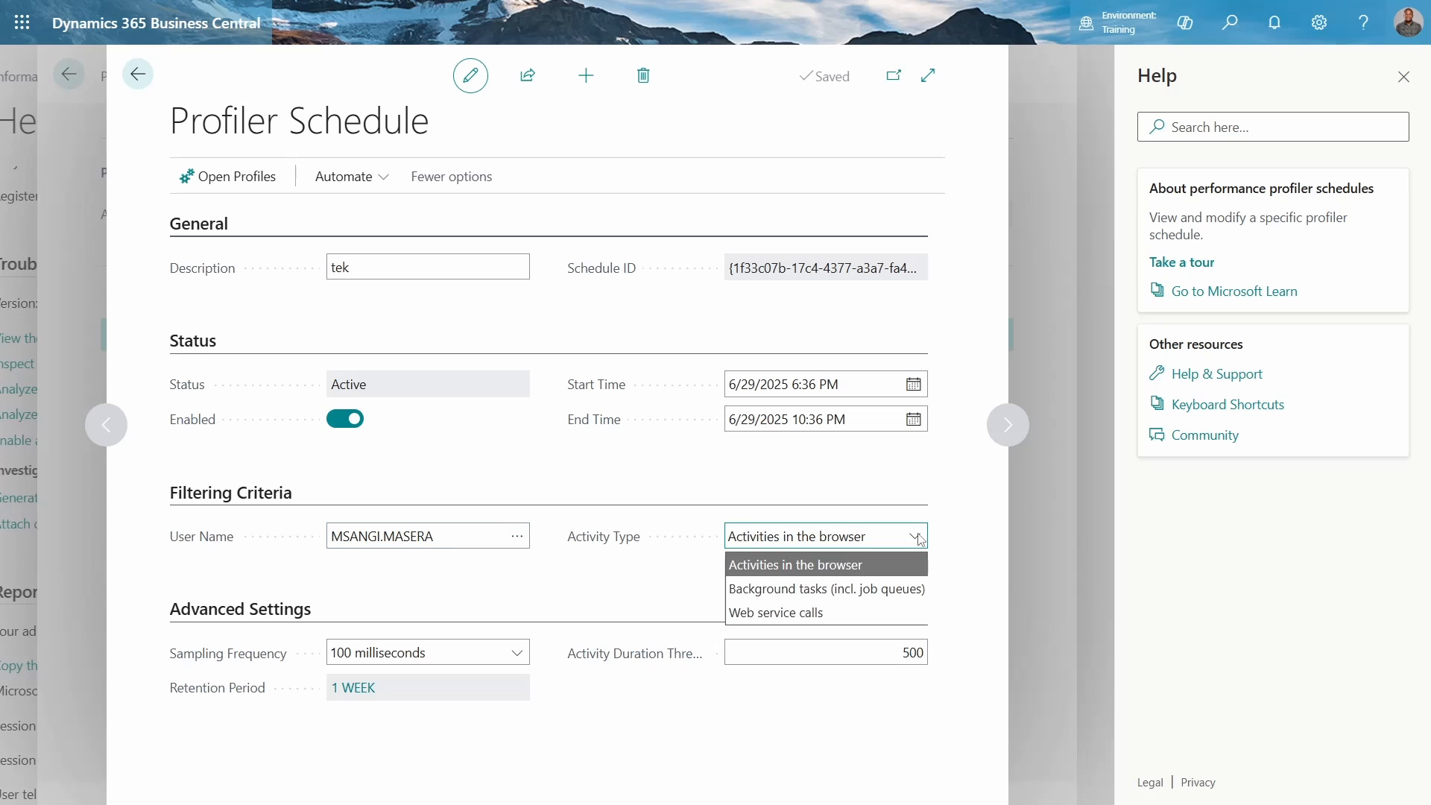
click(813, 614)
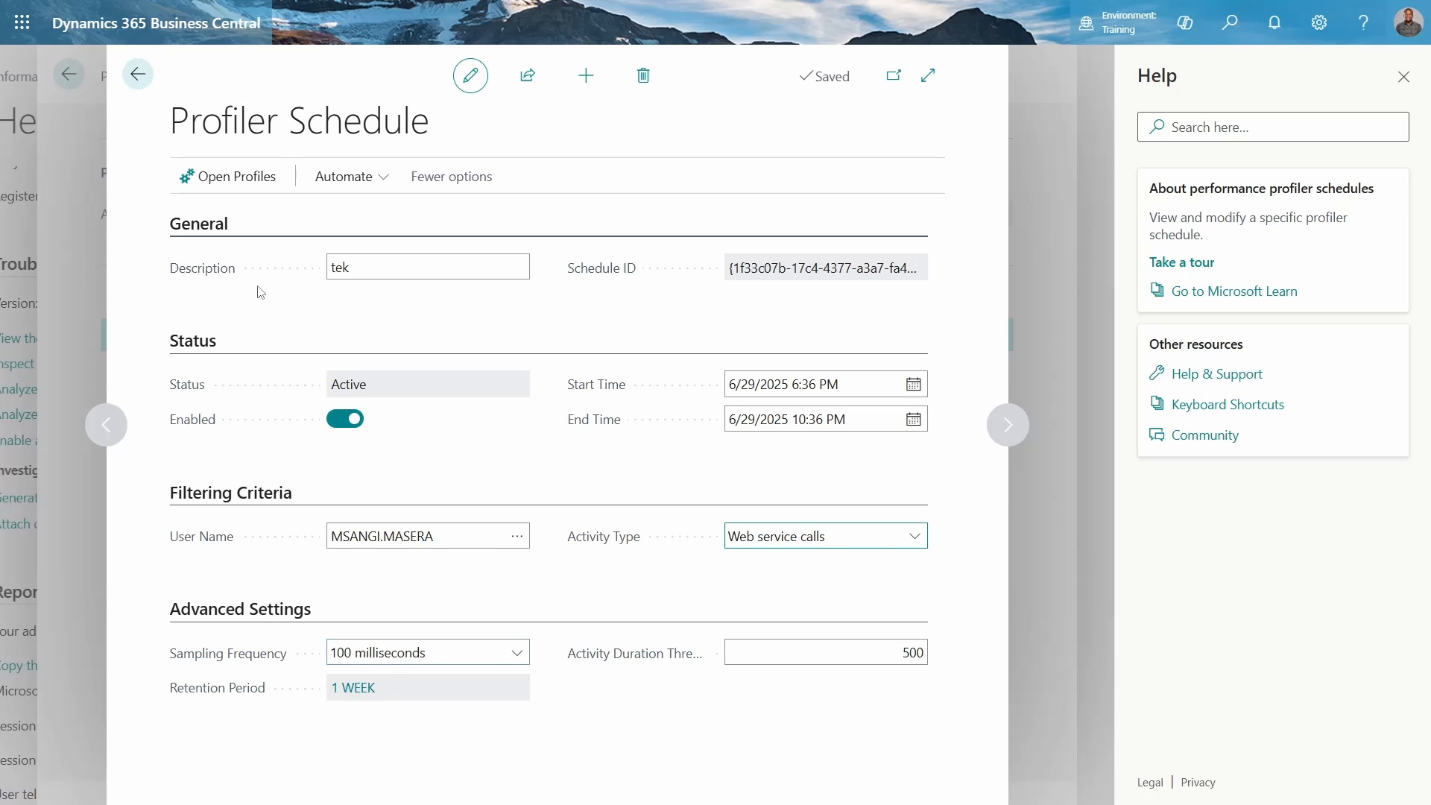
Open the schedule's performance profiles list and scroll across its columns
click(237, 177)
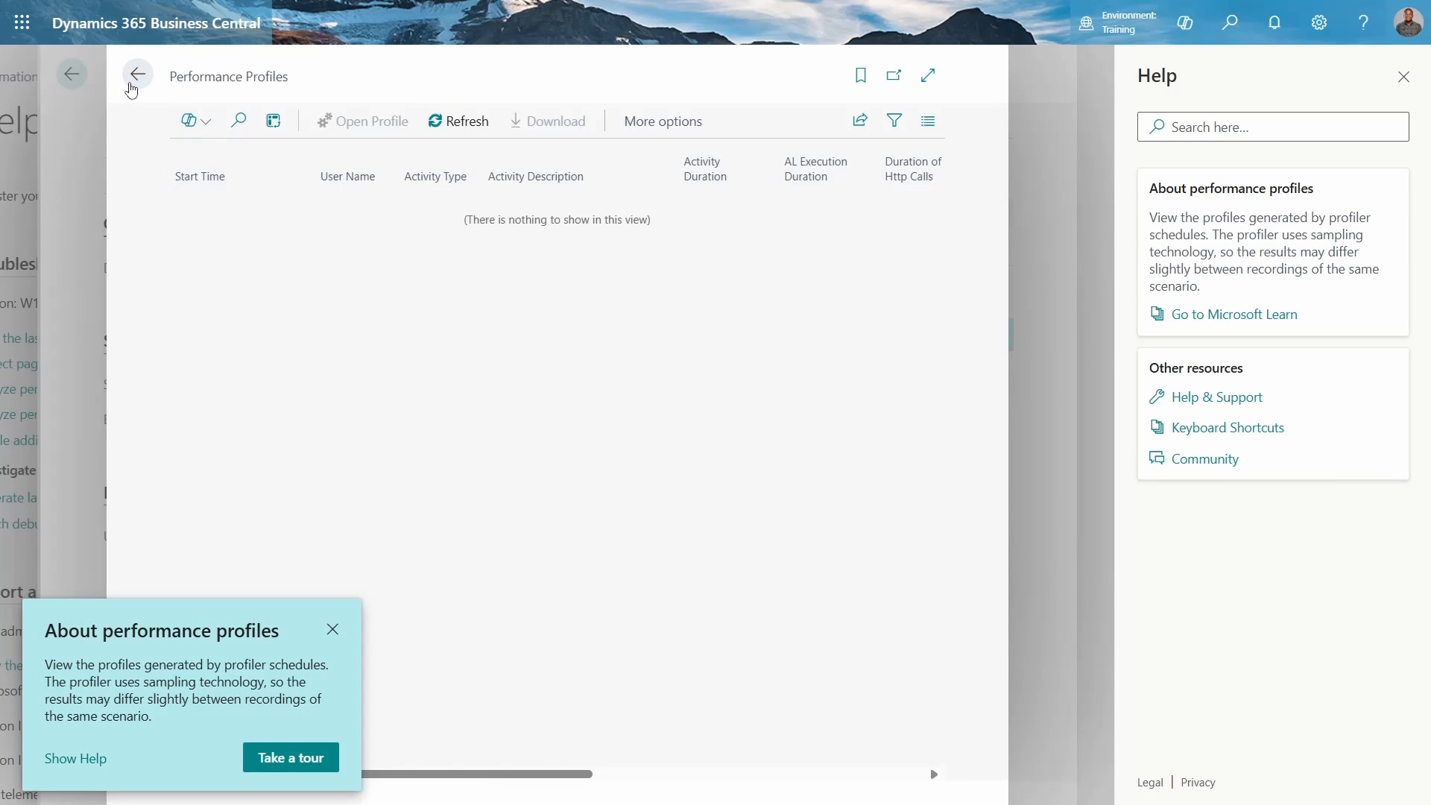
click(138, 74)
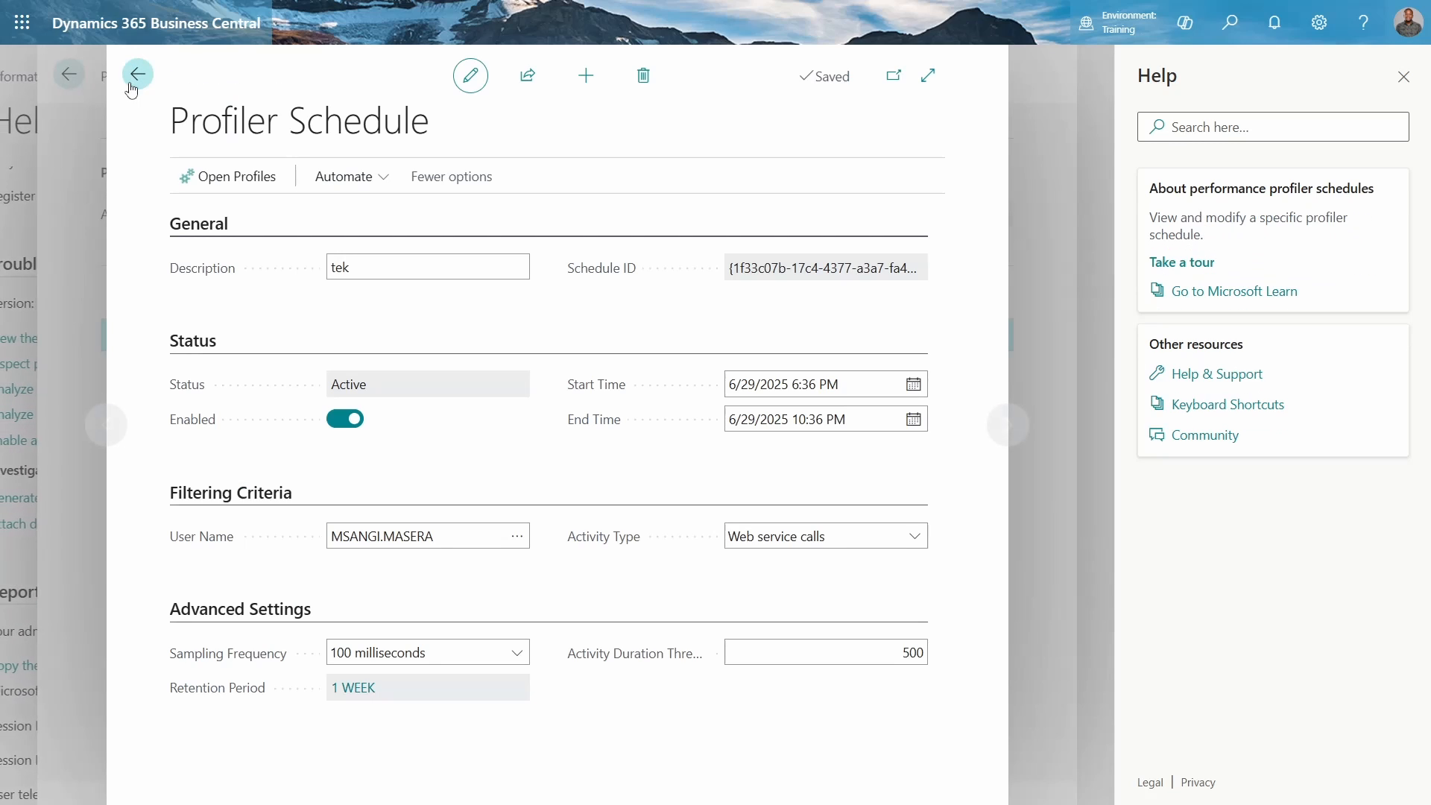
click(231, 177)
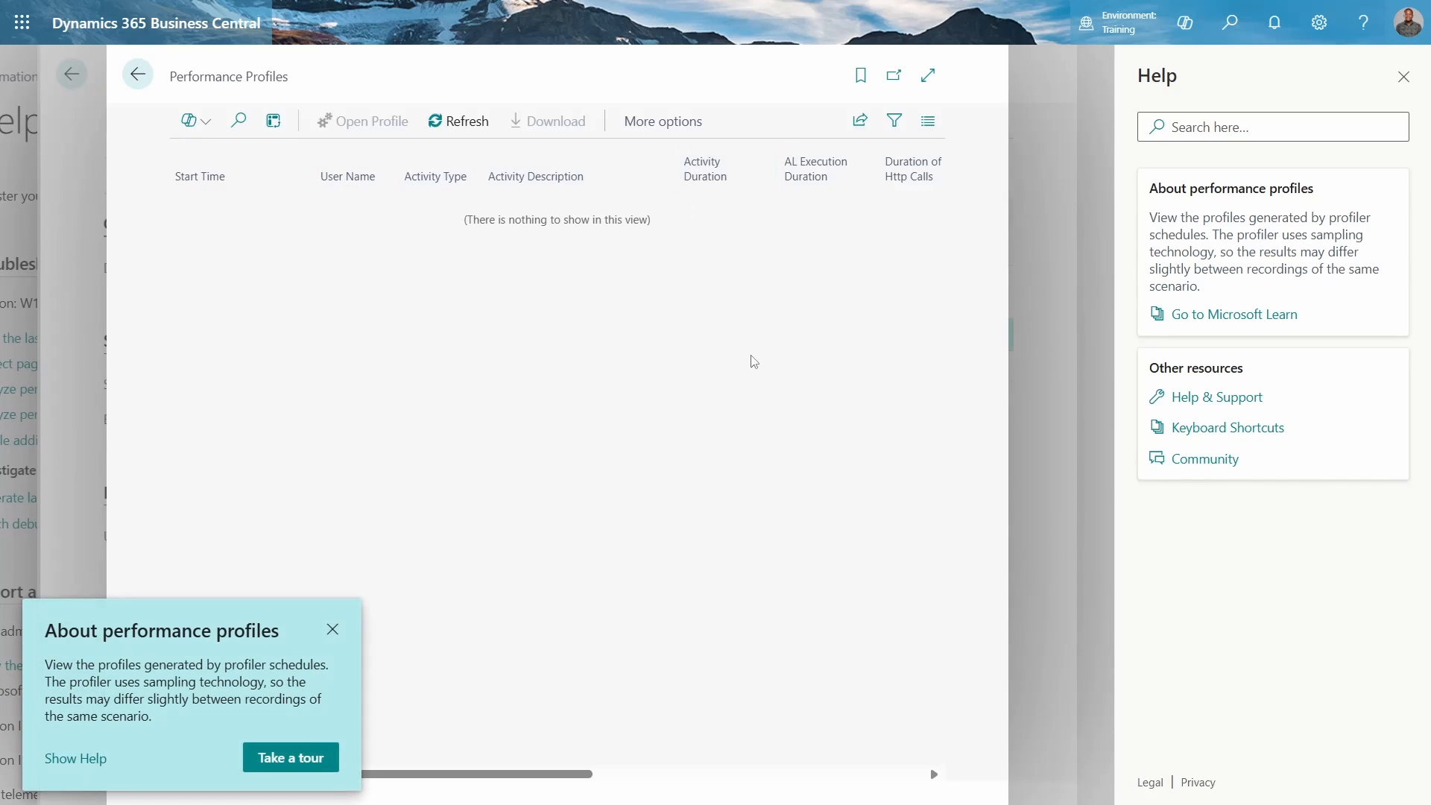
click(634, 773)
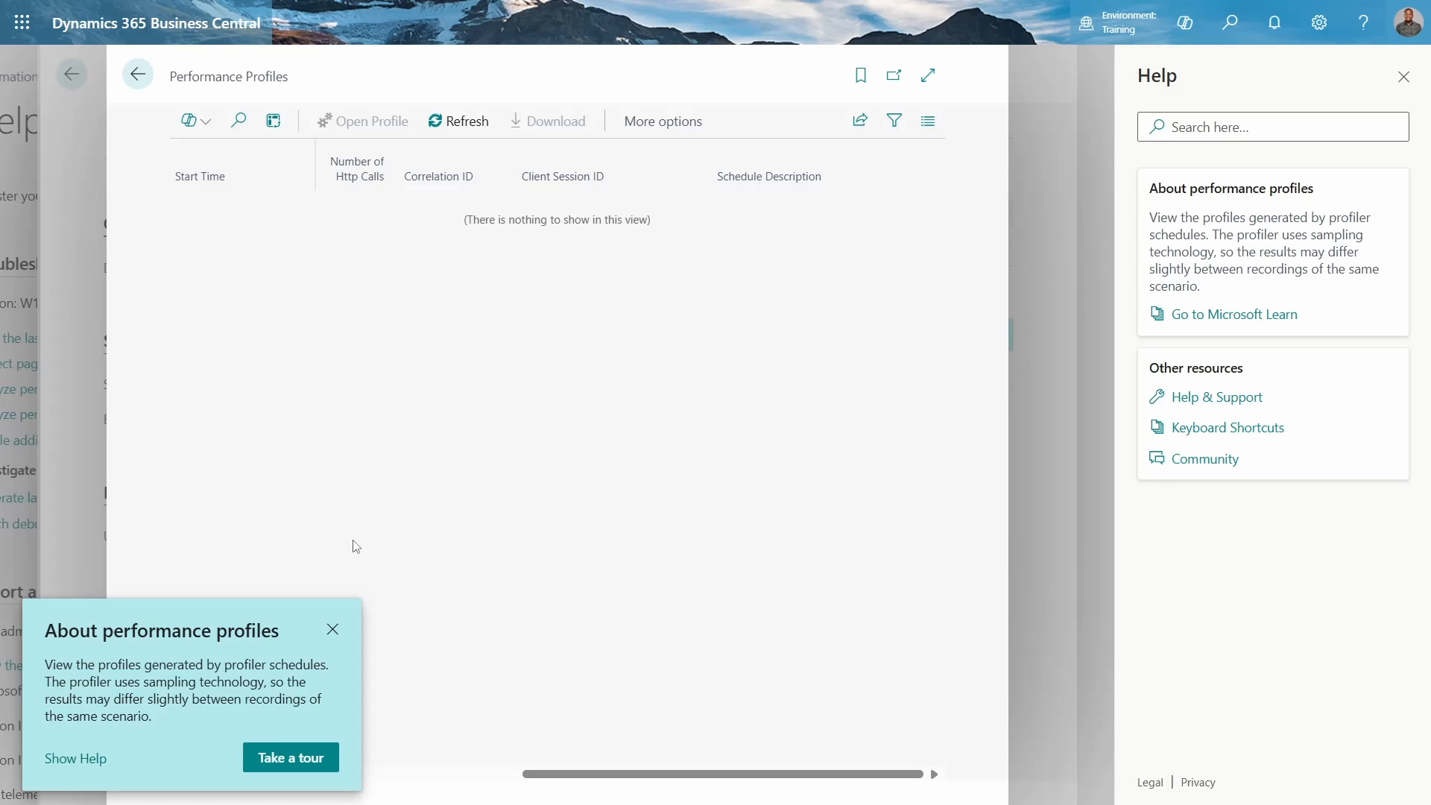
click(332, 629)
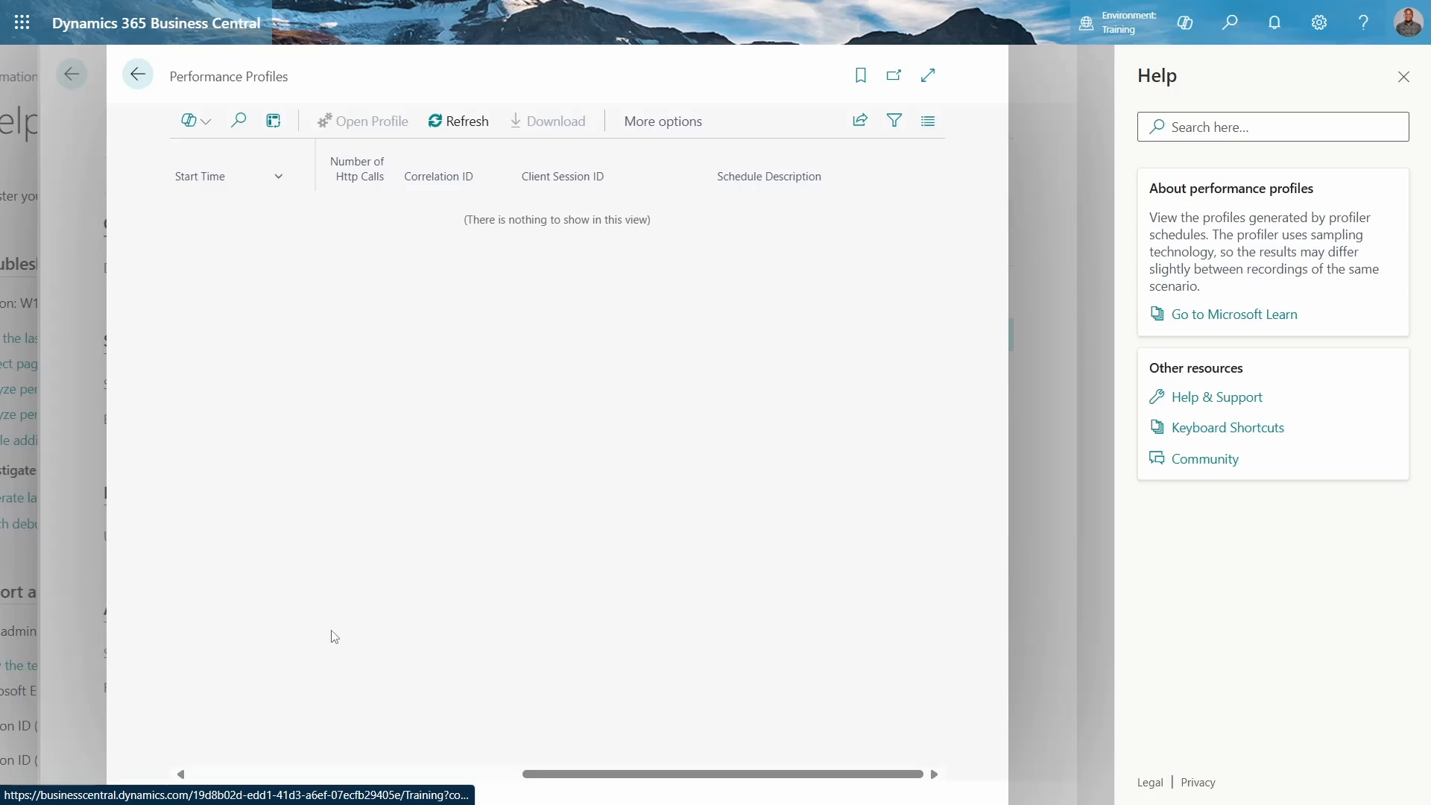